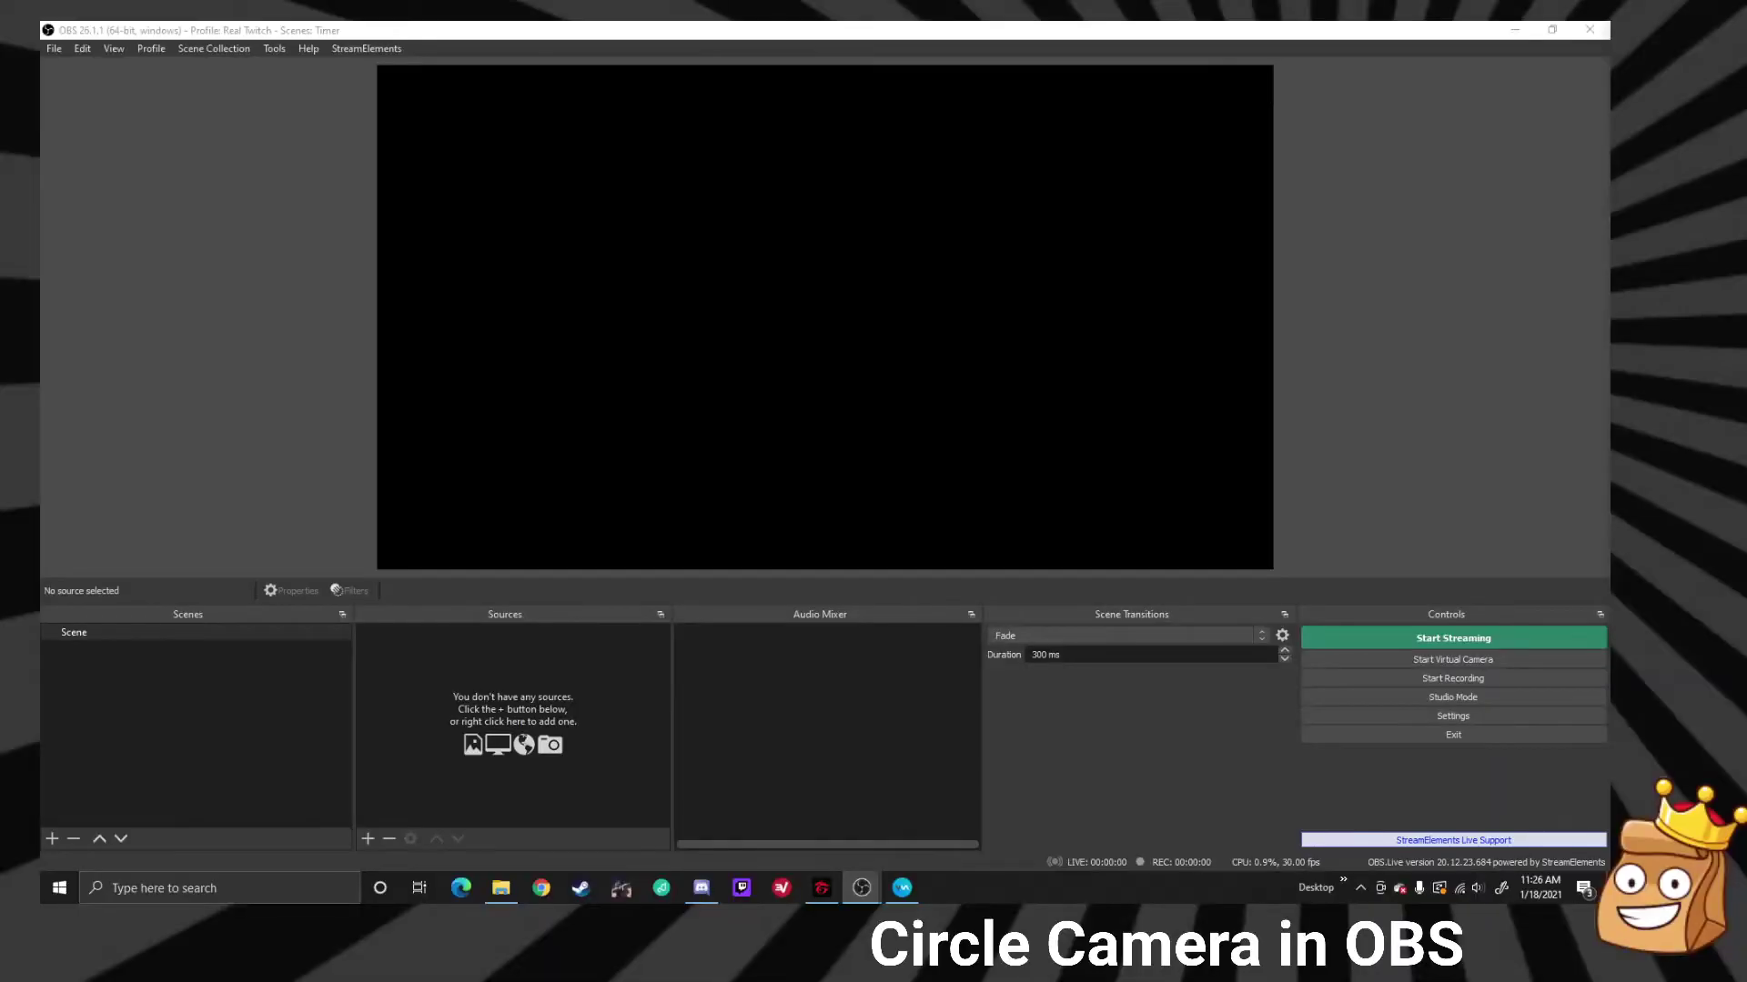
Step: Add a Video Capture Device source named Camera Source
left_click(367, 838)
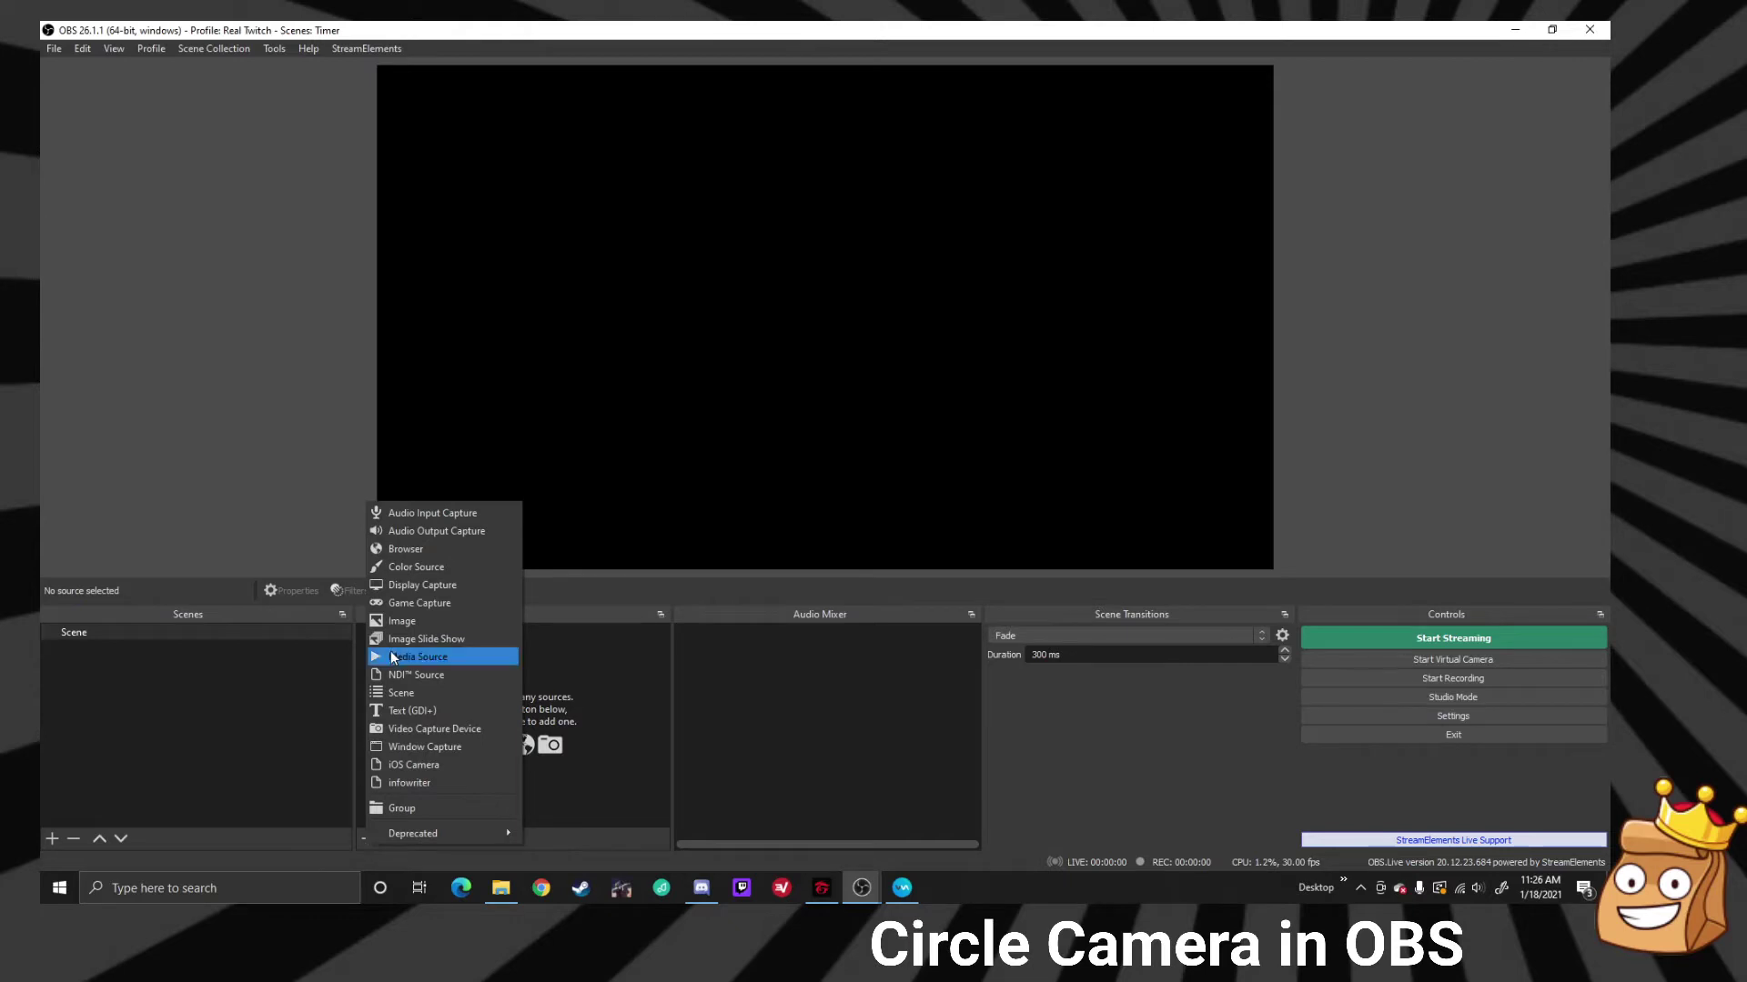
left_click(439, 731)
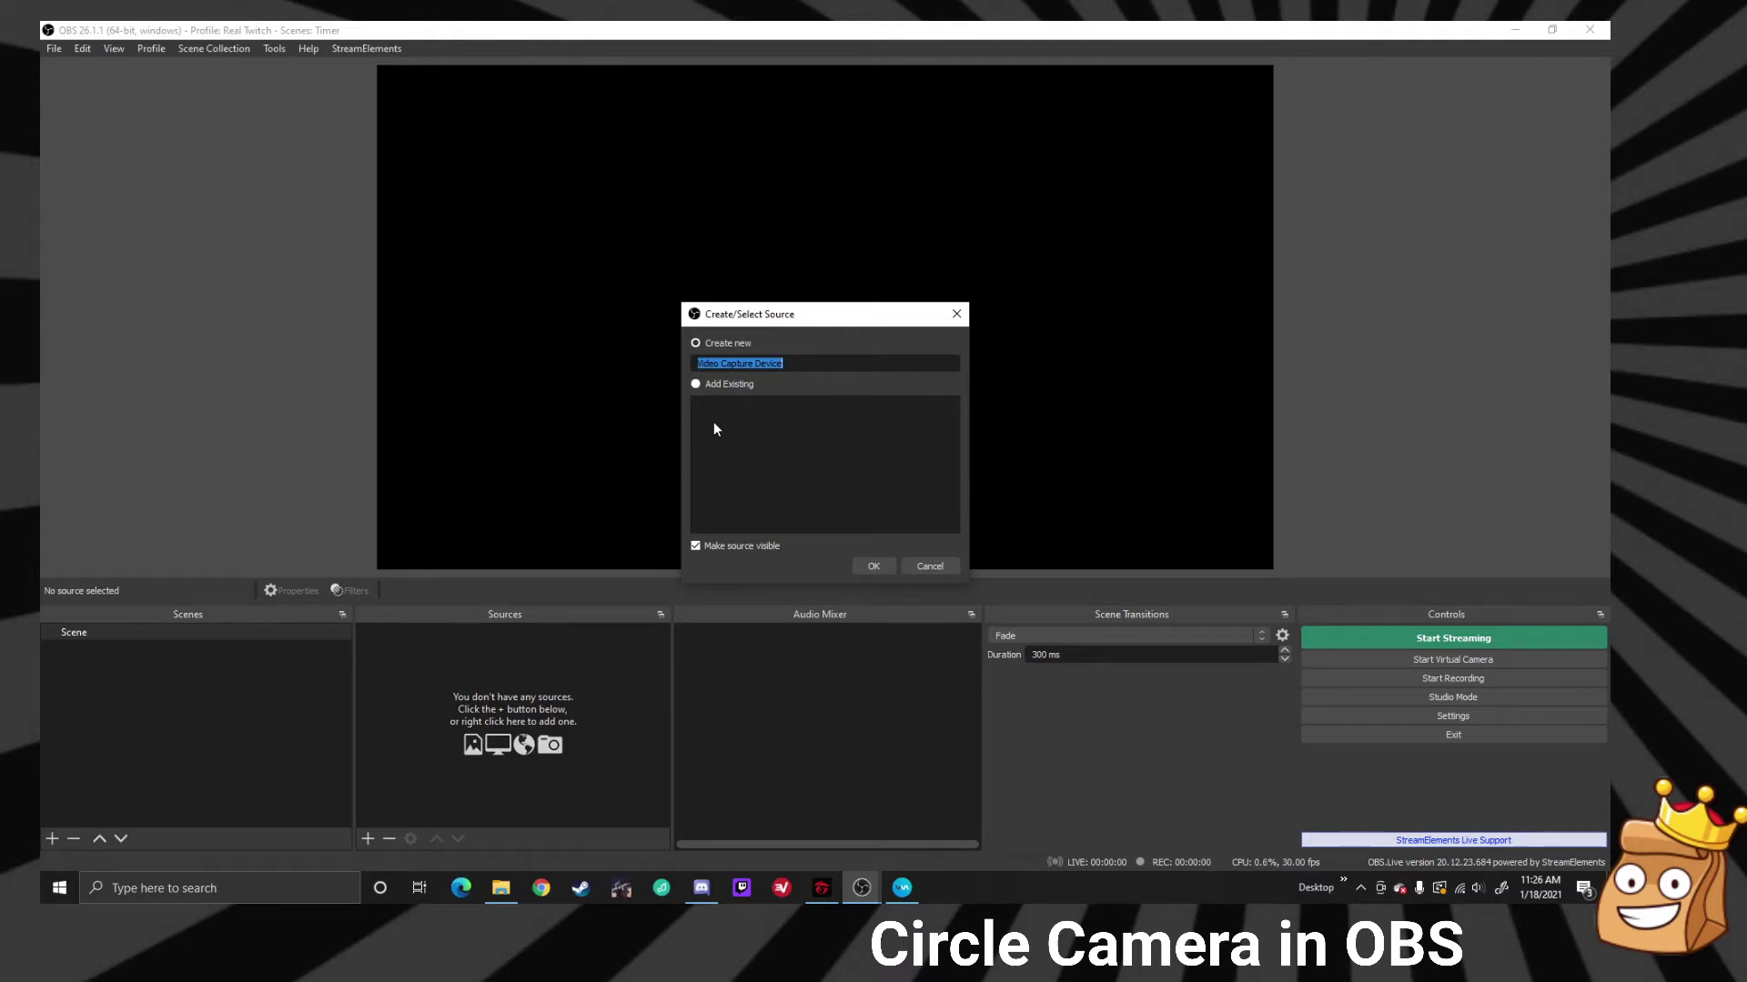
type("Camera Sour")
left_click(866, 566)
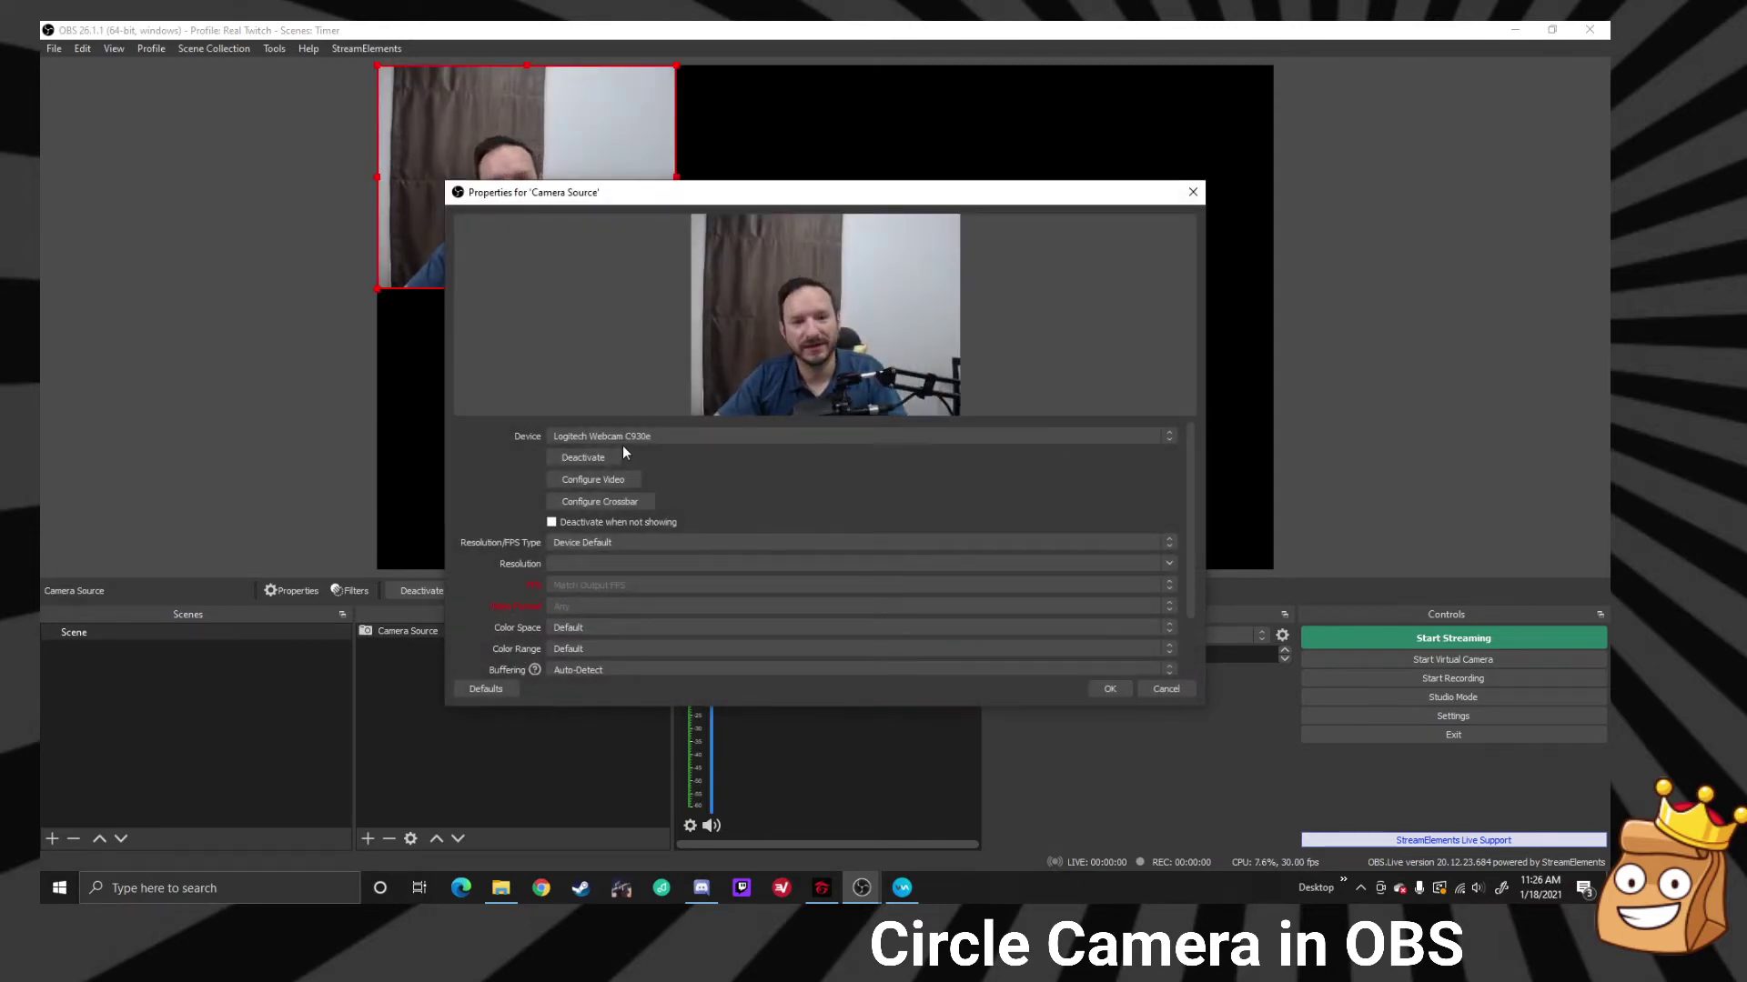
Step: Set Camera Source to a custom 1920x1080 resolution
left_click(602, 543)
left_click(600, 566)
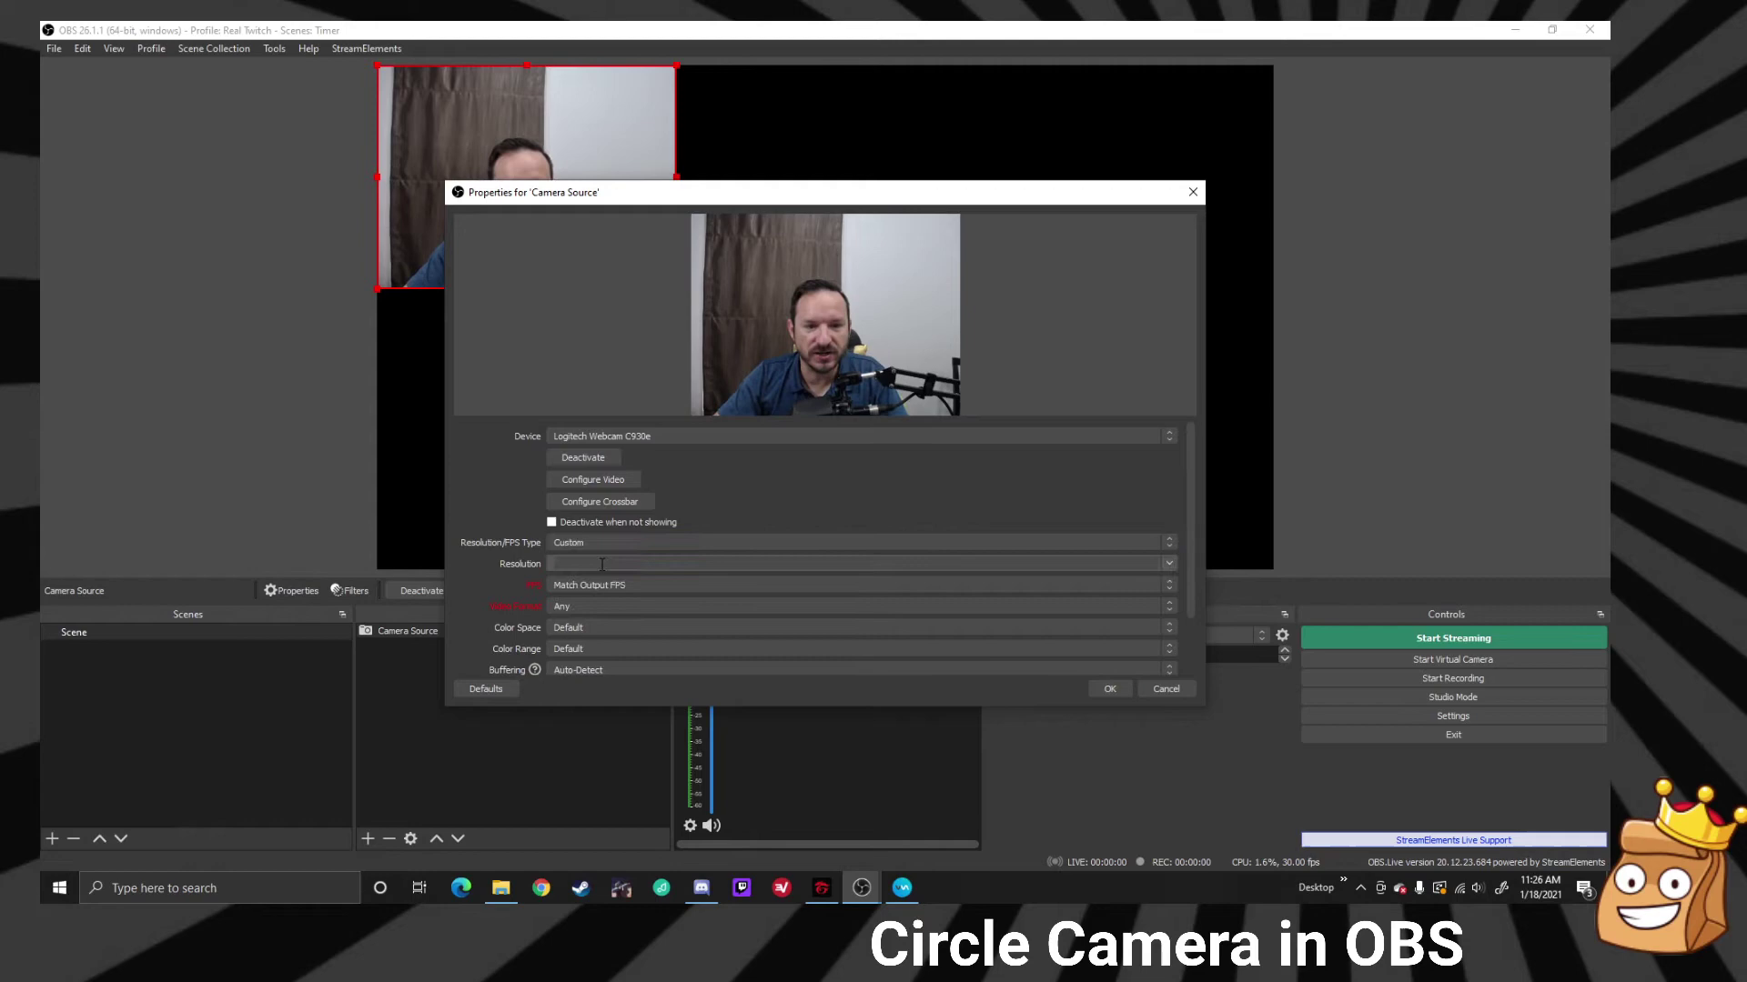
left_click(1170, 565)
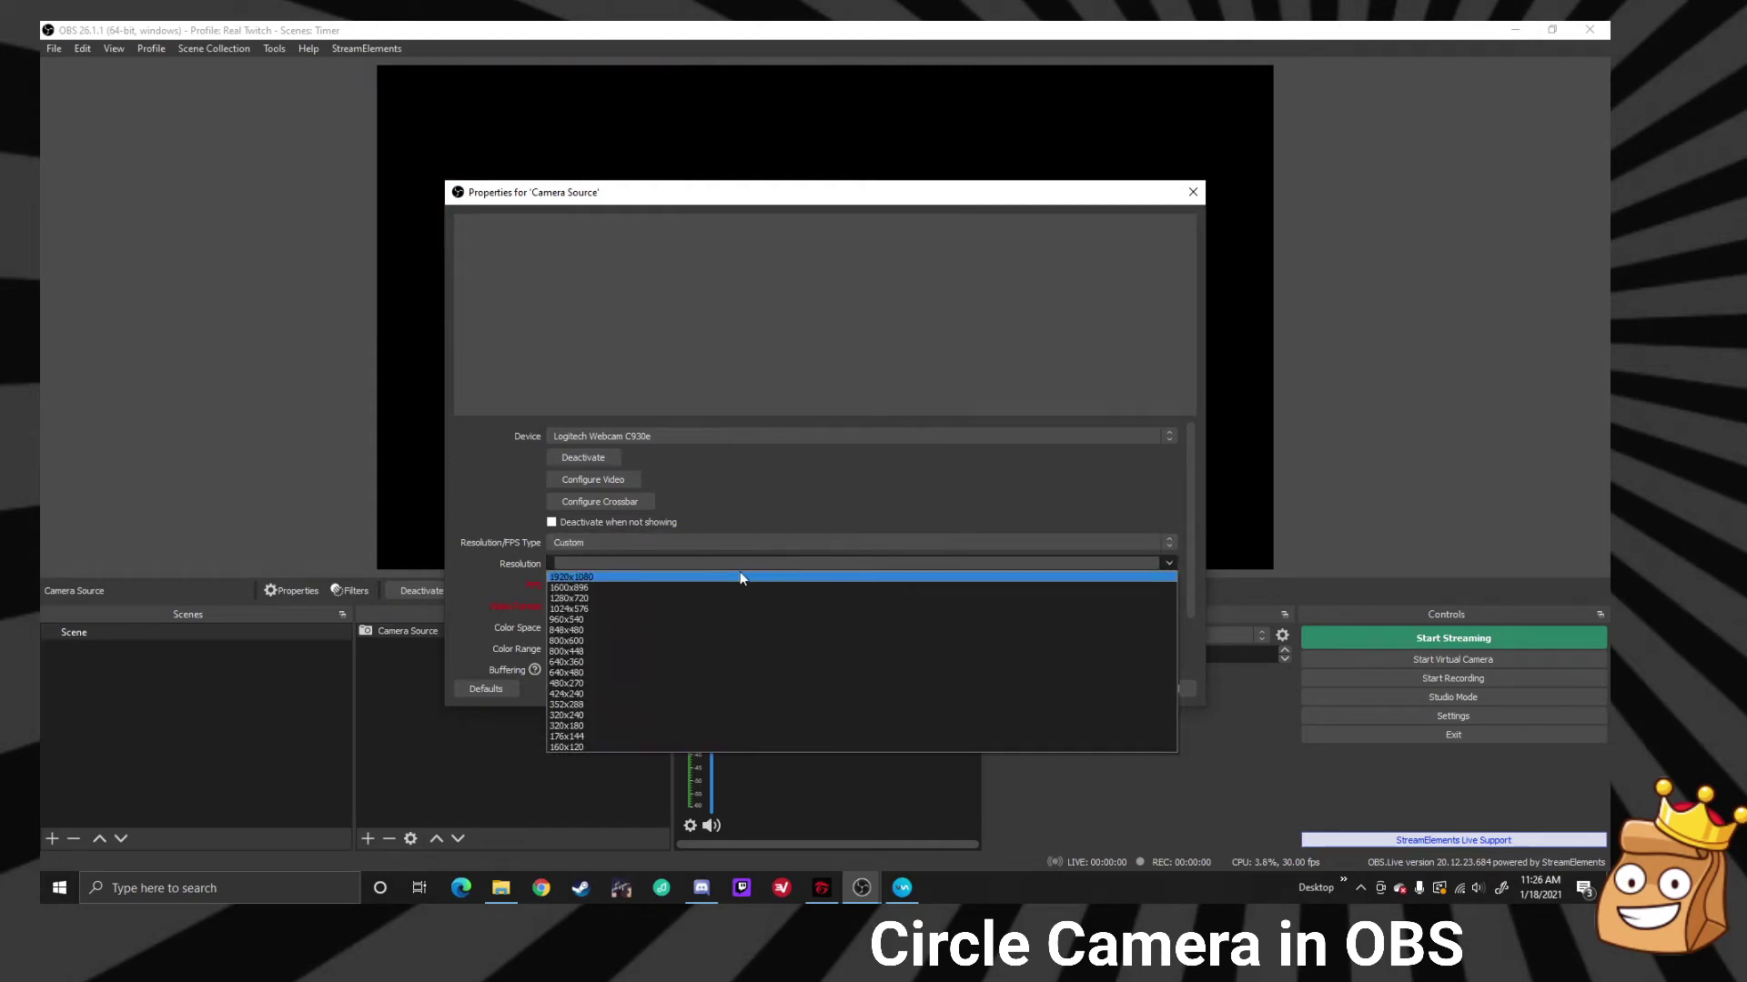
left_click(702, 576)
left_click(1105, 695)
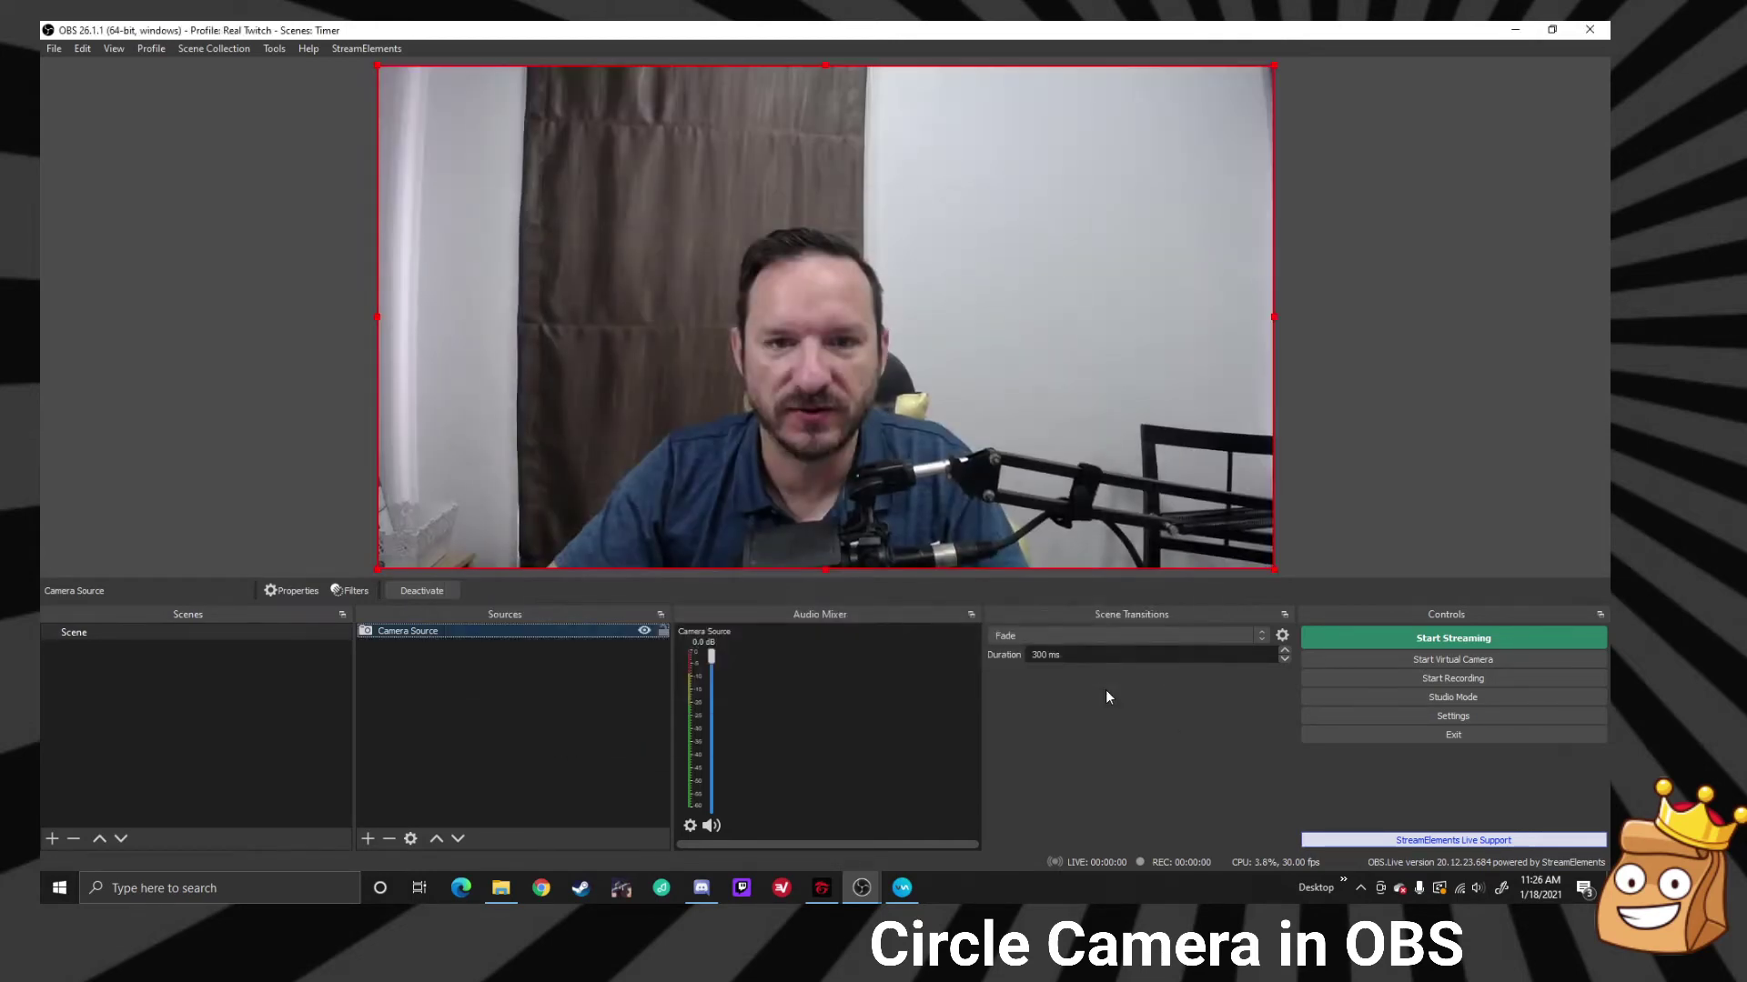
Step: Add an Image Mask/Blend filter named Circle Mask to Camera Source
right_click(435, 636)
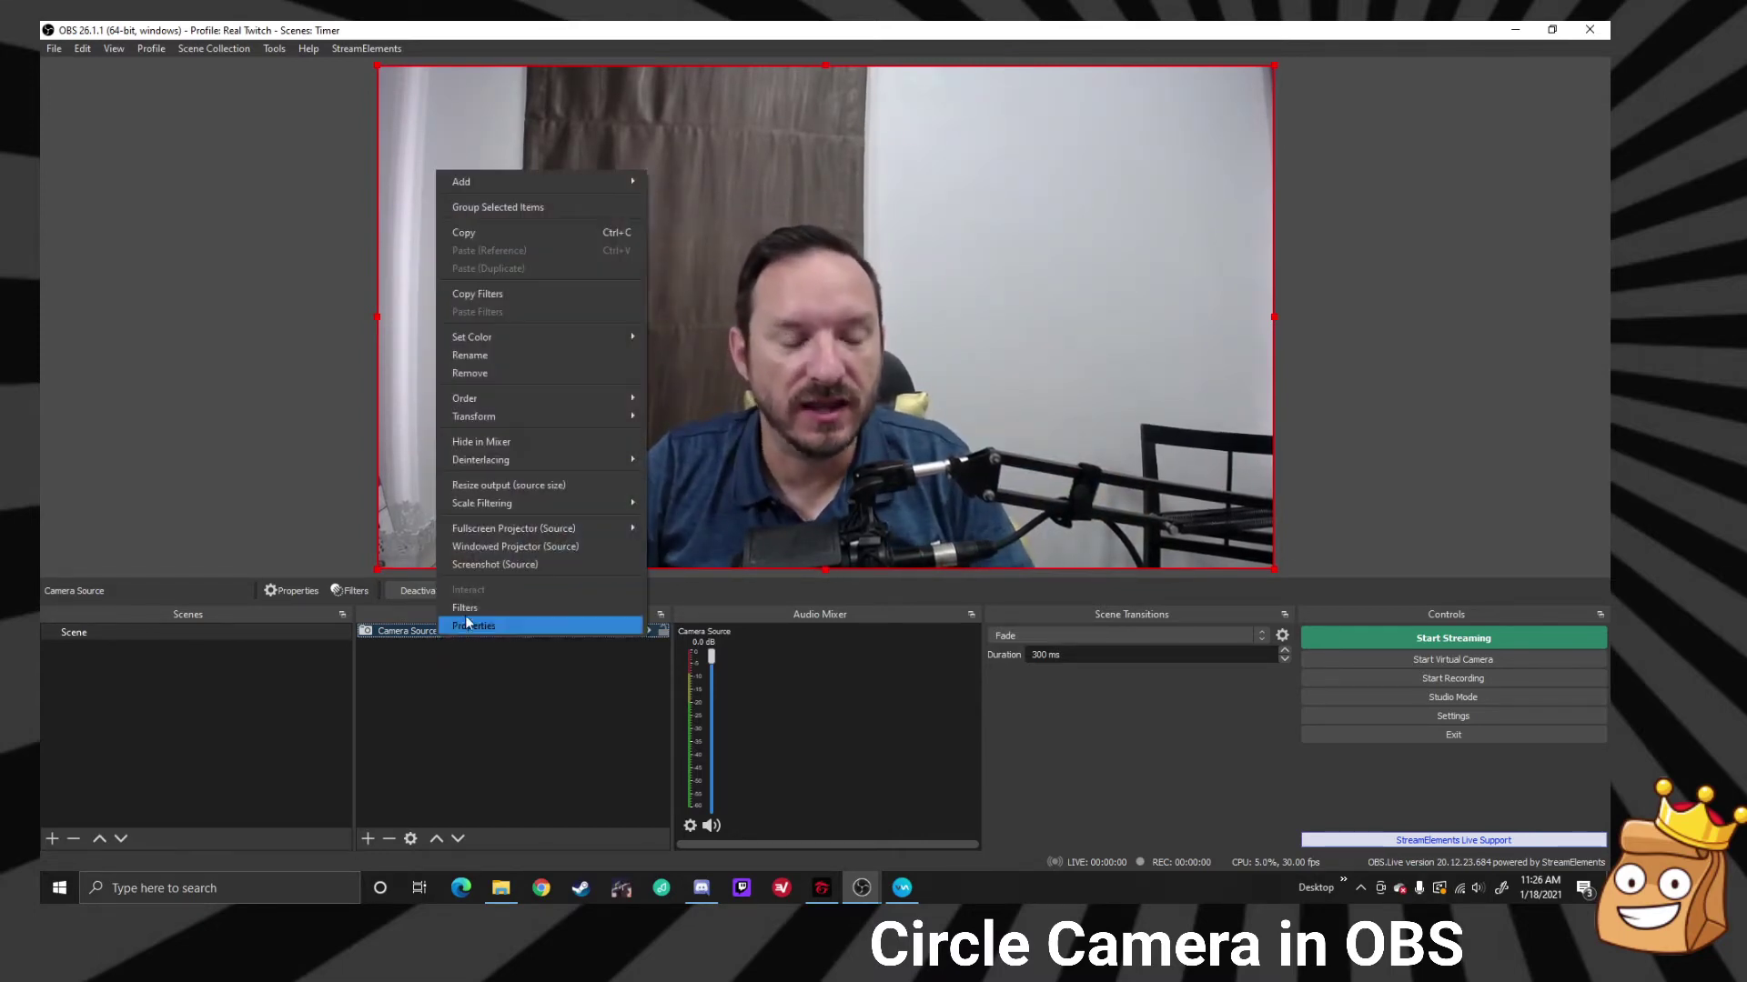
left_click(466, 608)
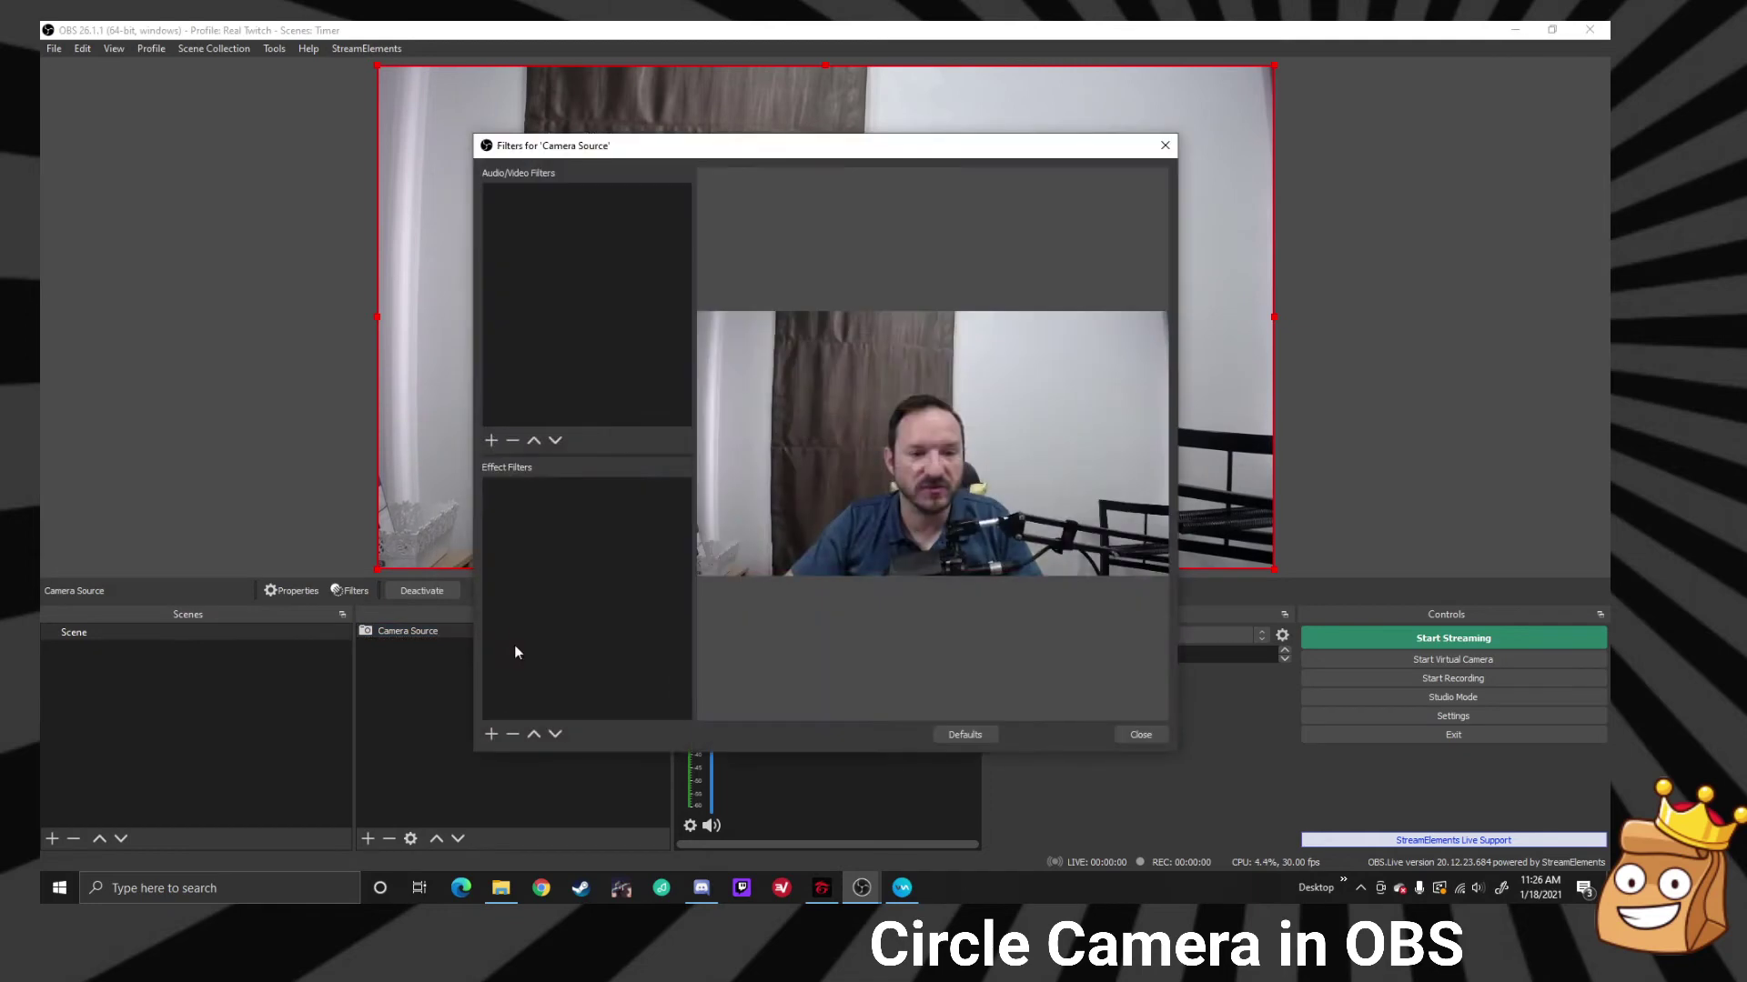
left_click(491, 734)
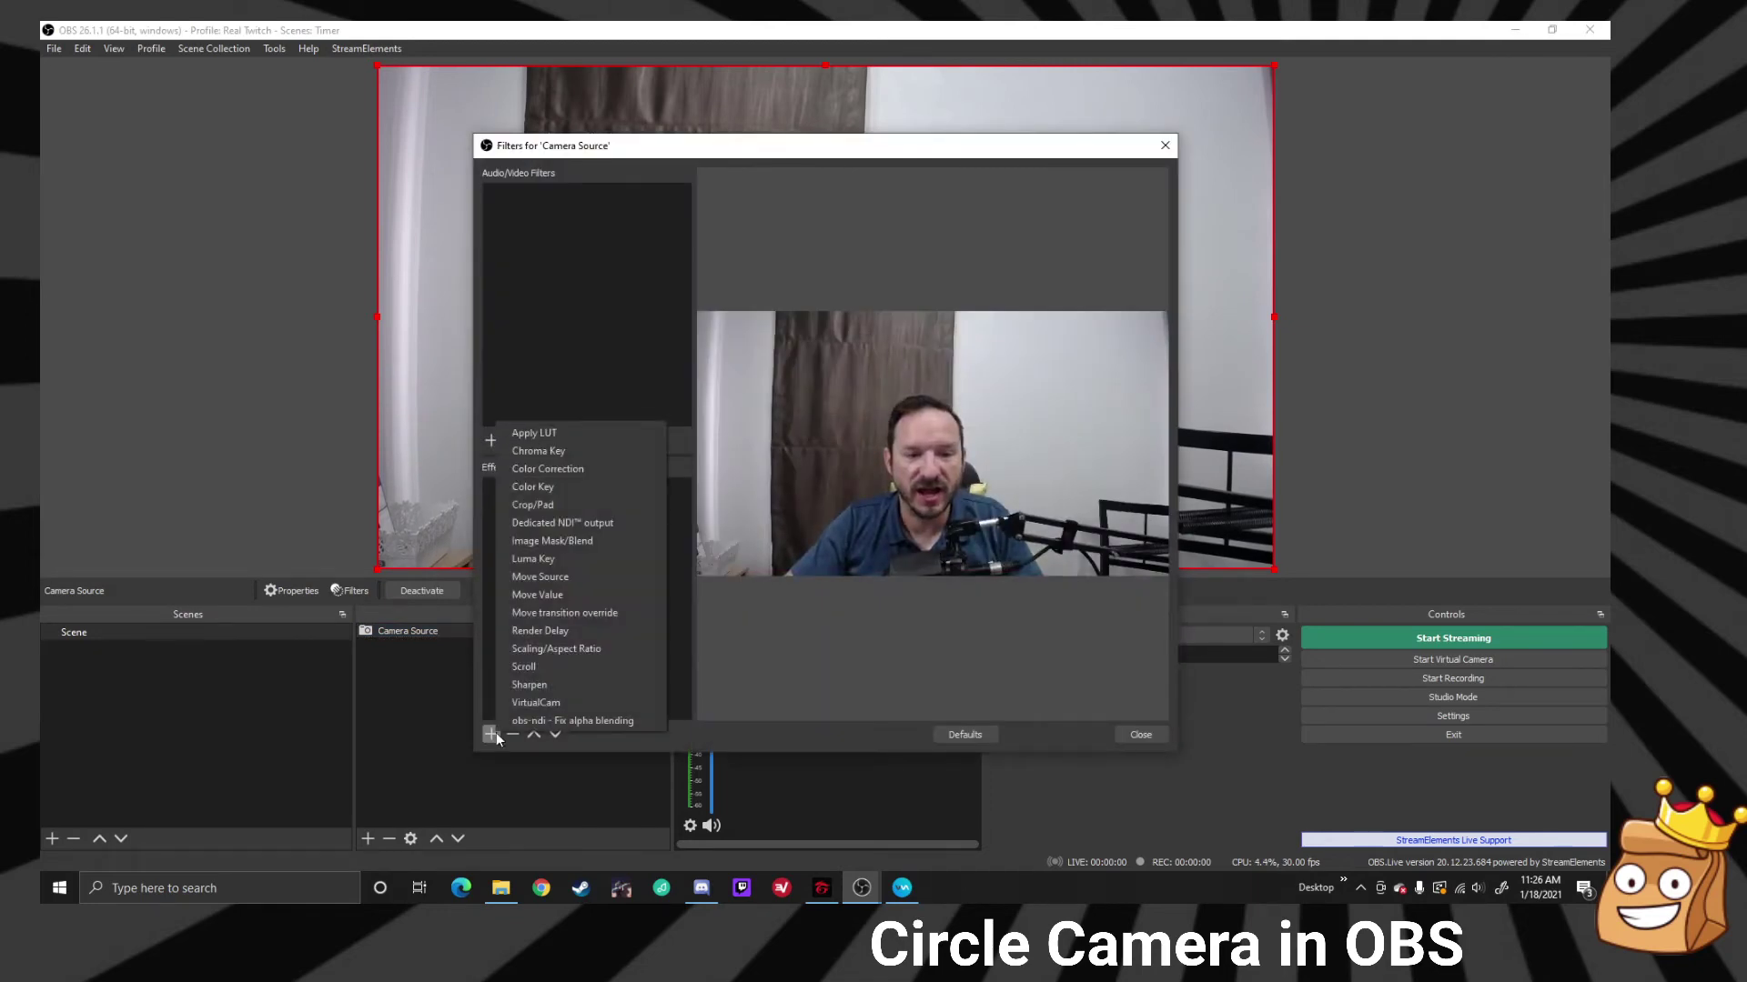
left_click(580, 542)
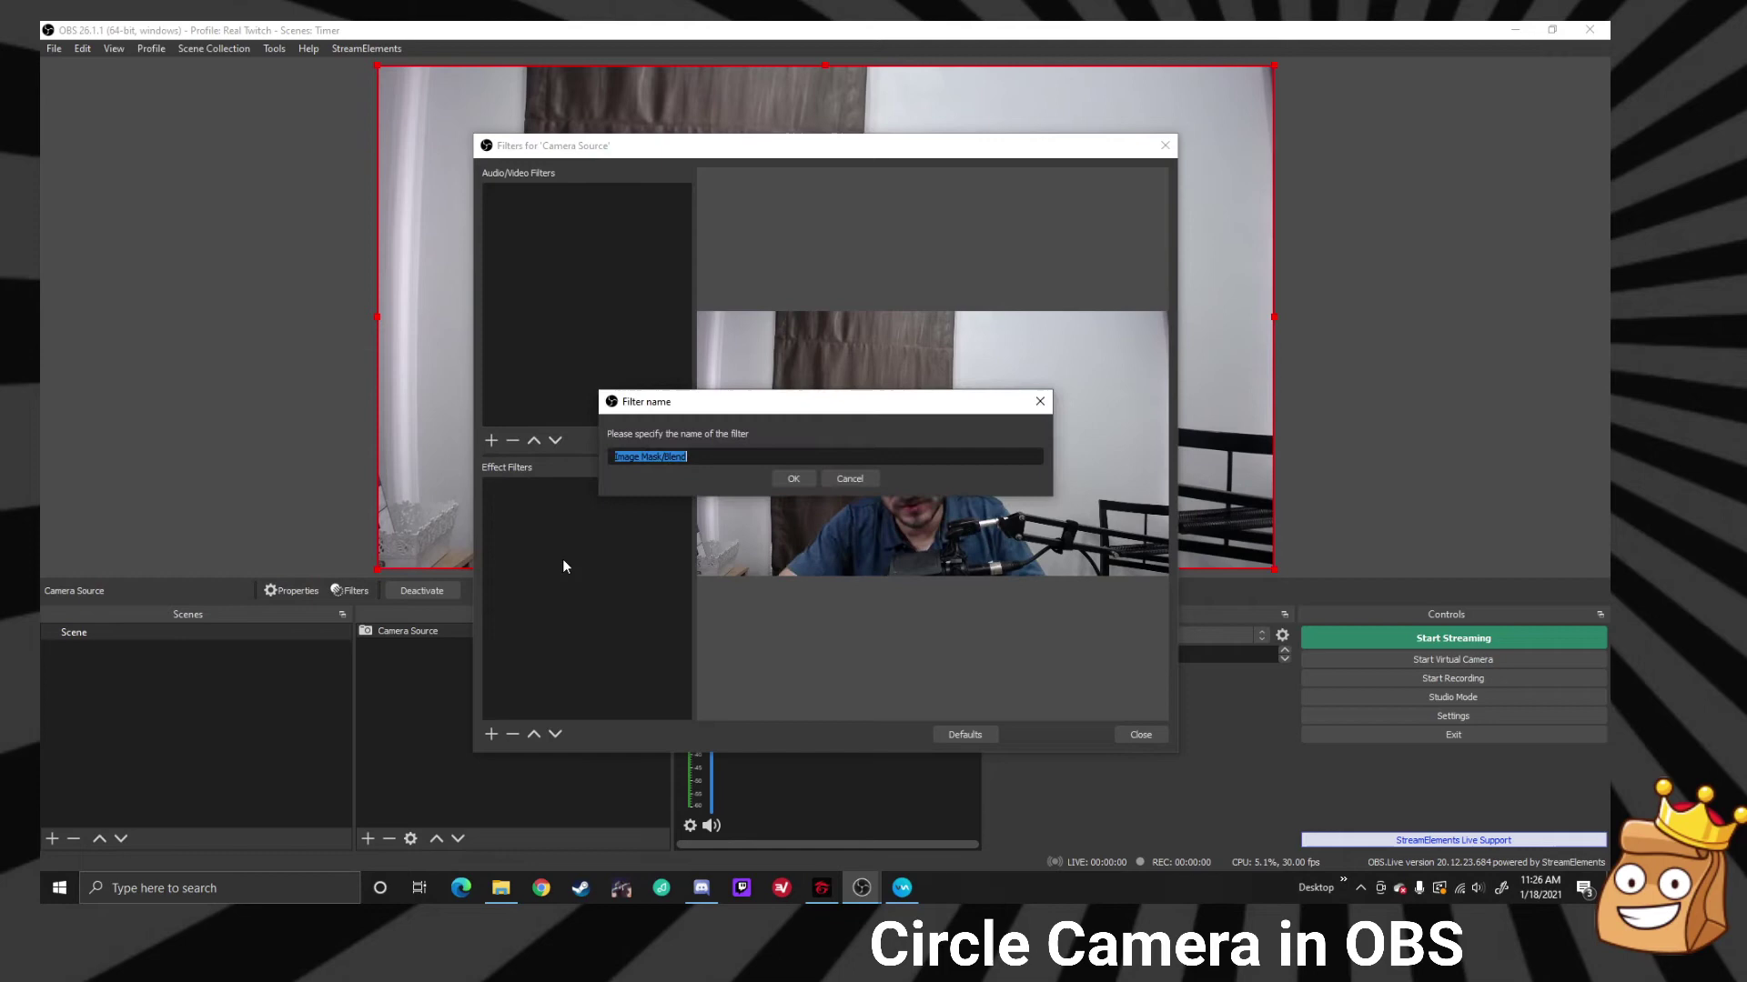
type("Circle Mask")
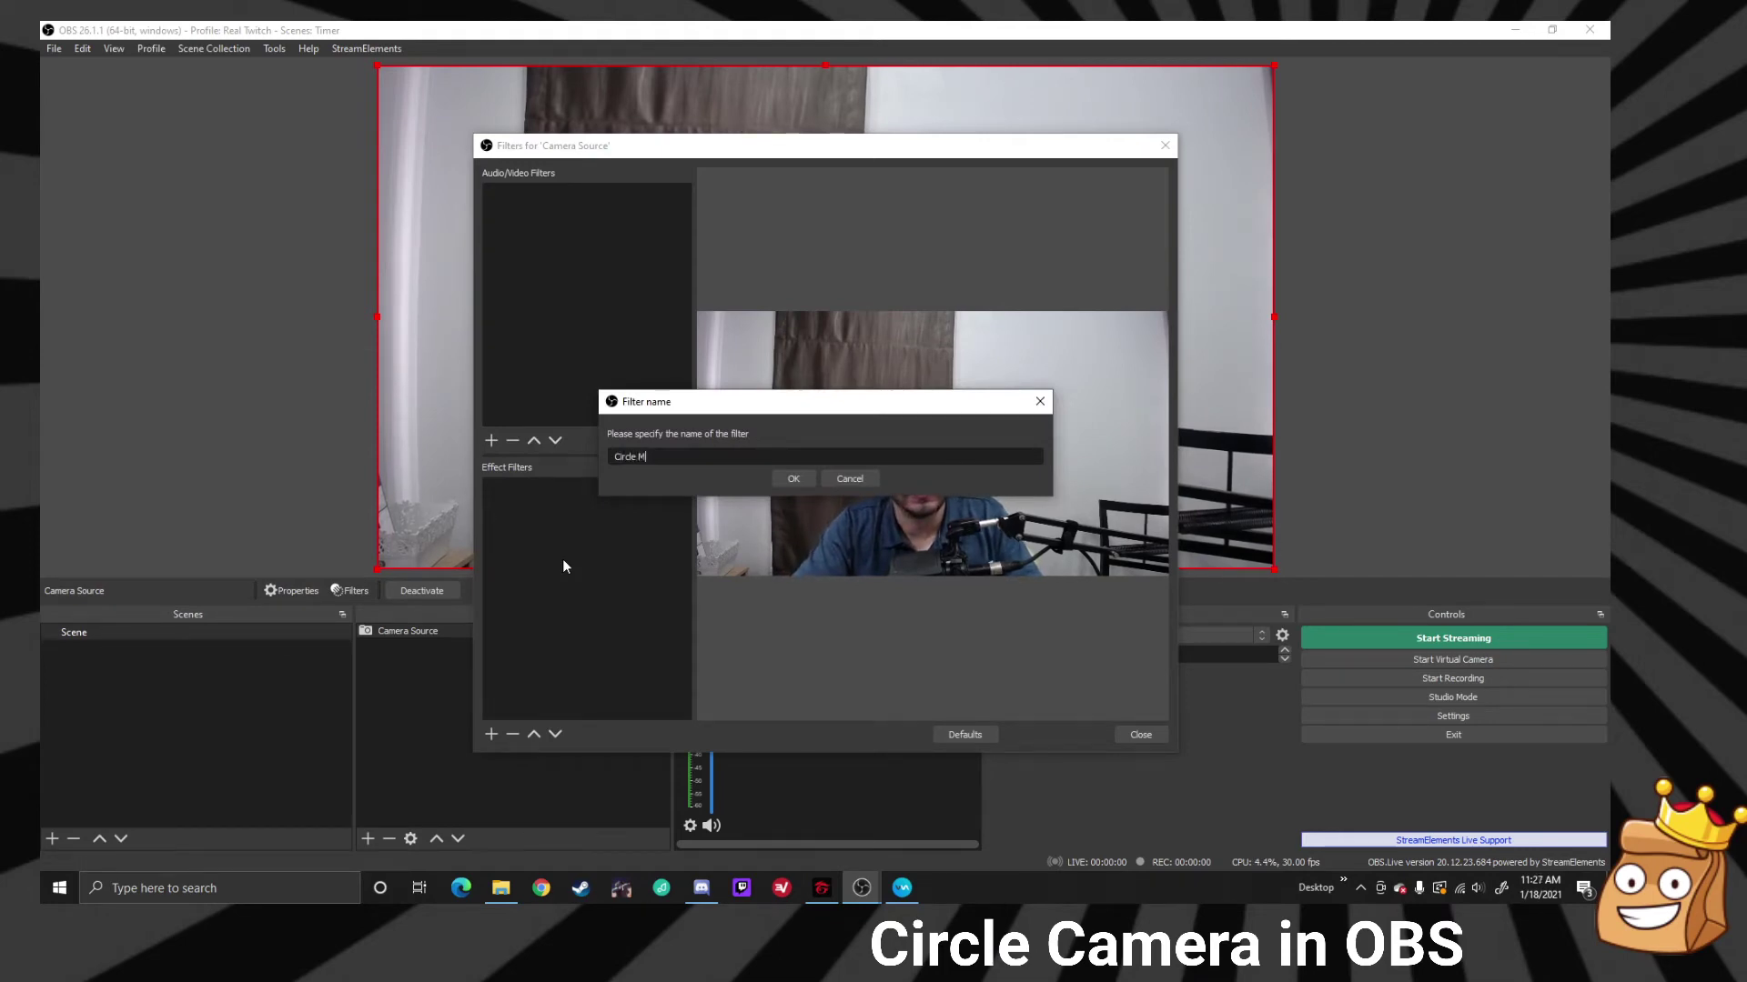
left_click(778, 479)
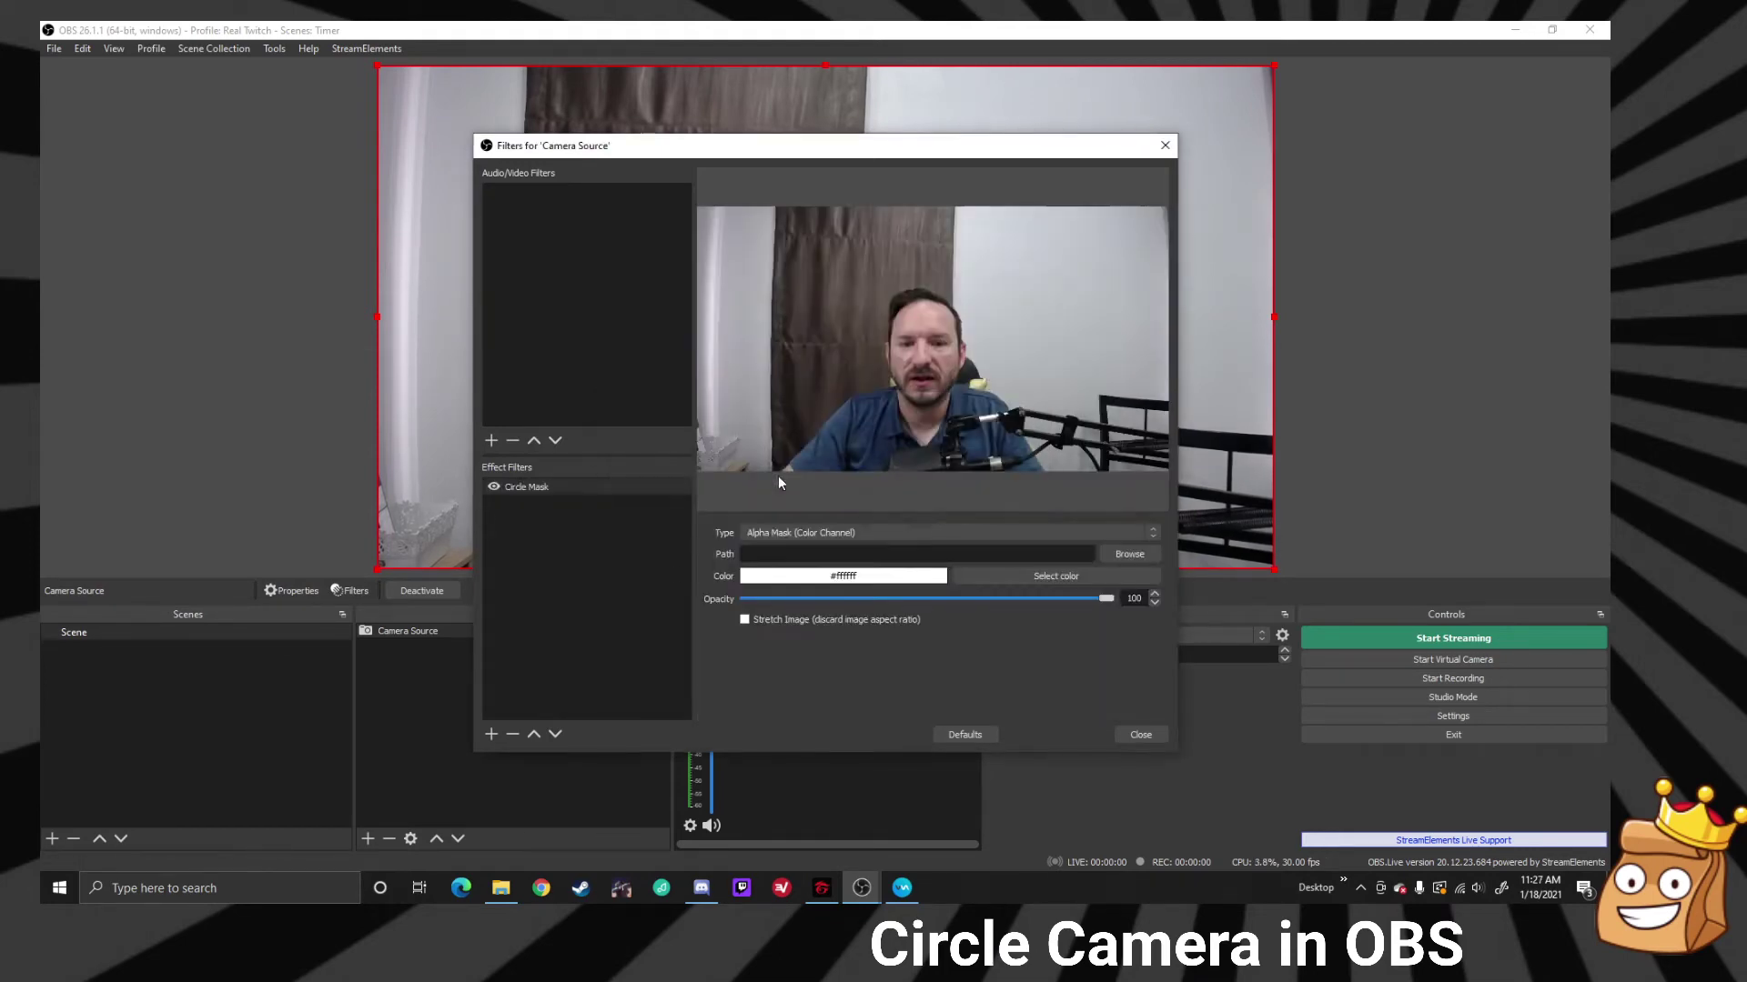
Step: Use Desktop/Circle/Untitled-1 as the mask image with the Alpha Mask (Alpha Channel) type
left_click(1130, 554)
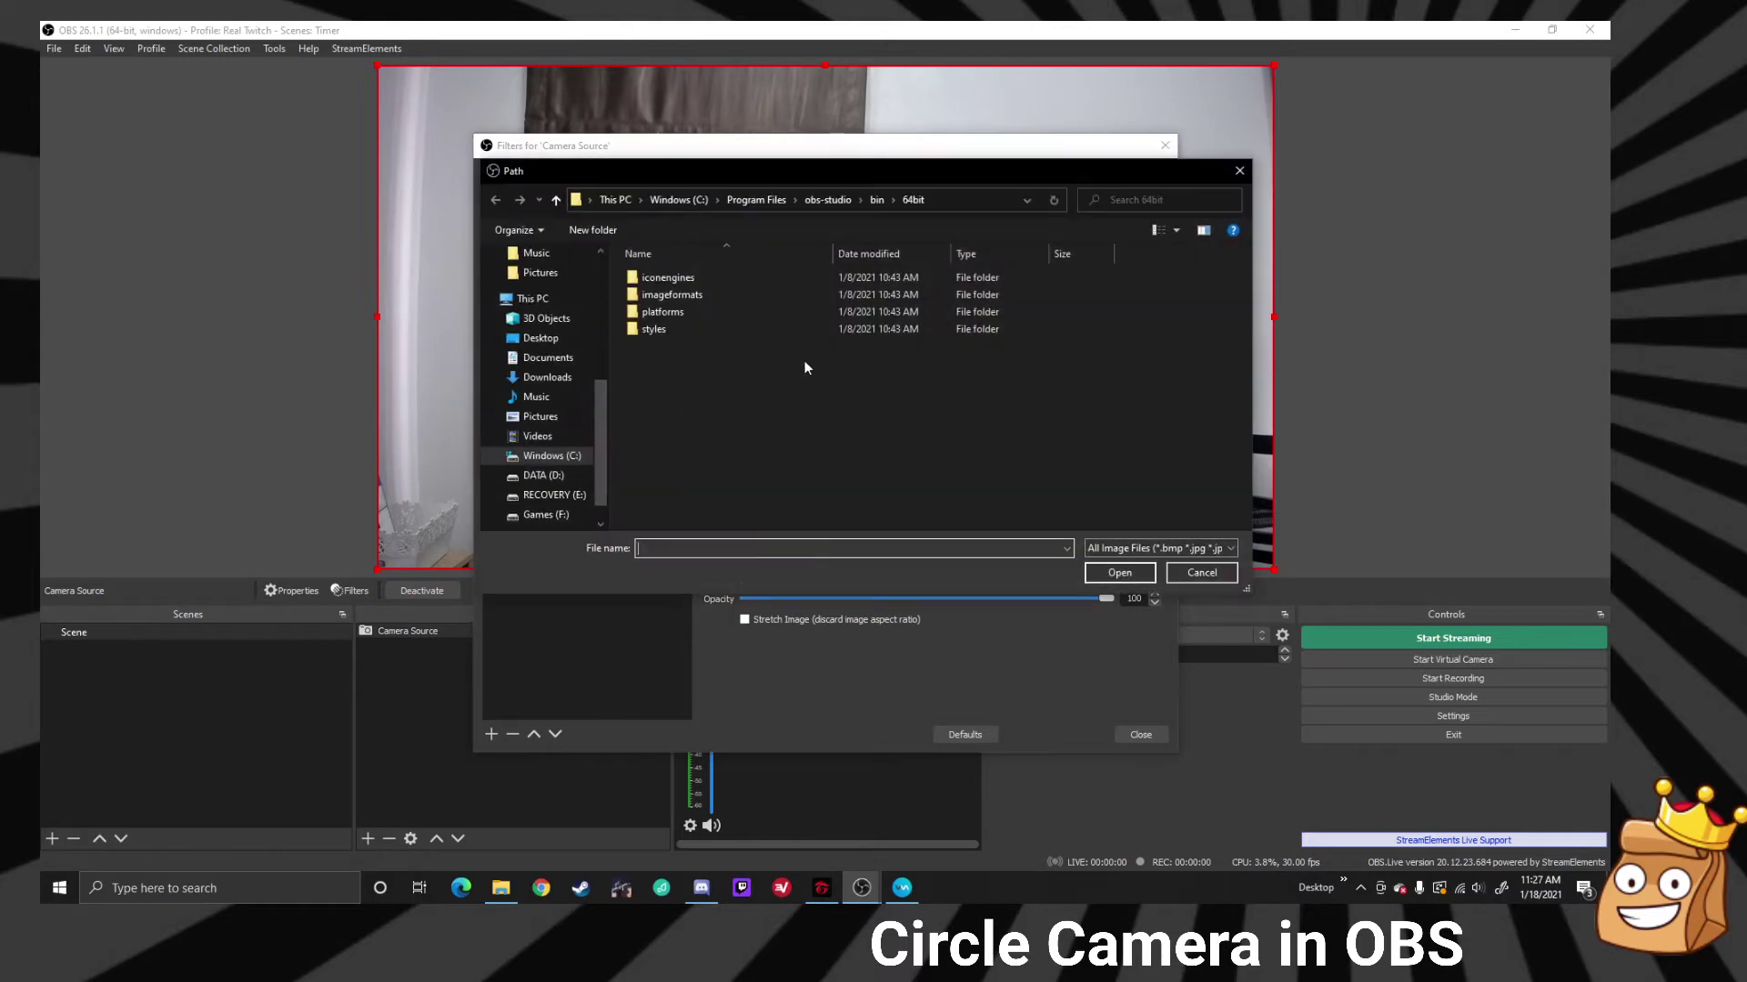
left_click(541, 342)
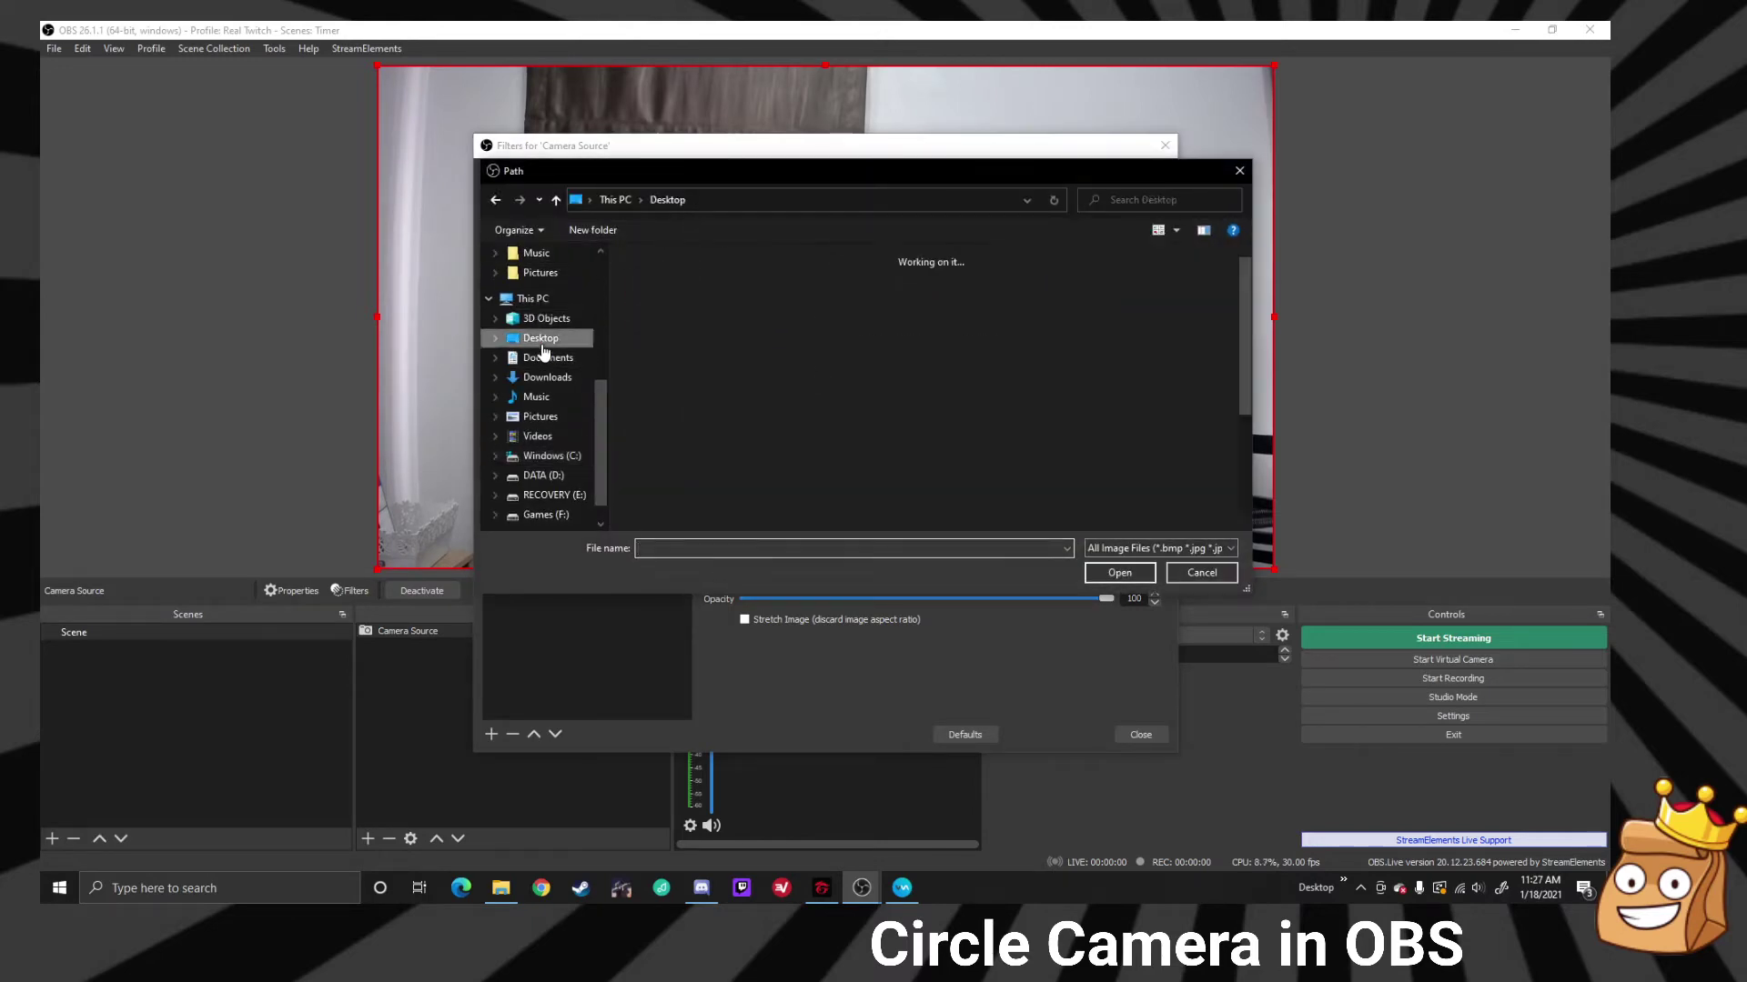
double_click(838, 284)
left_click(686, 314)
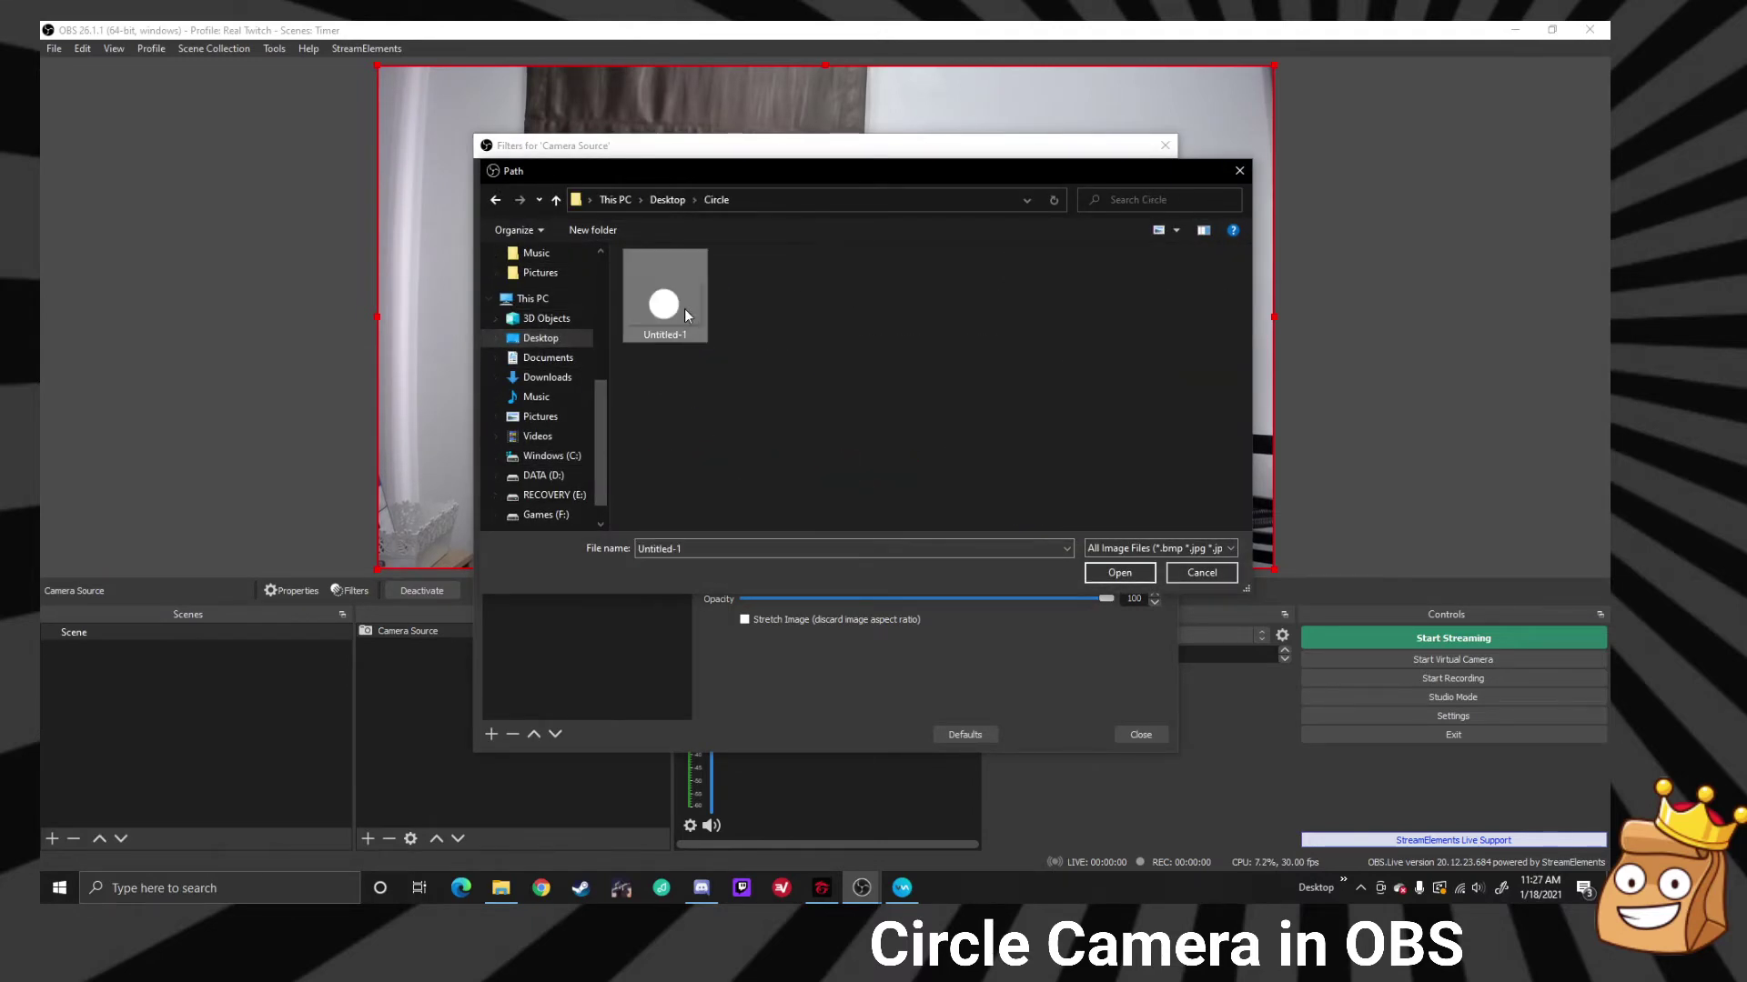
left_click(1120, 574)
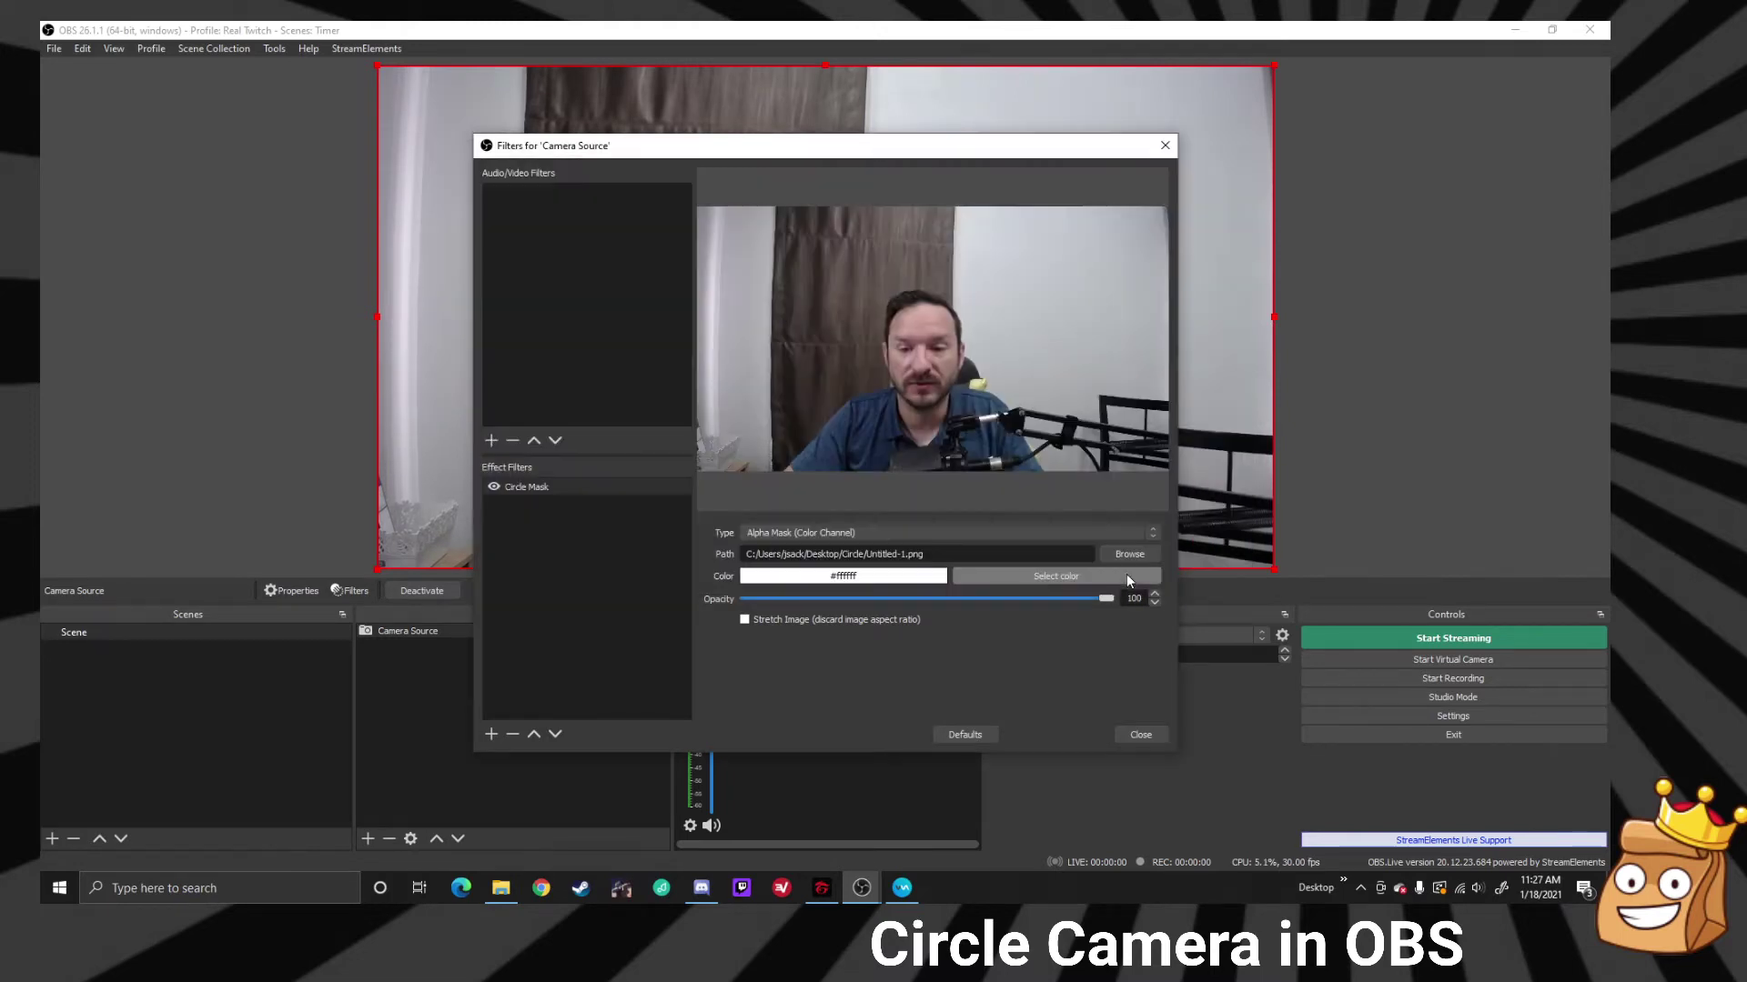
left_click(1154, 533)
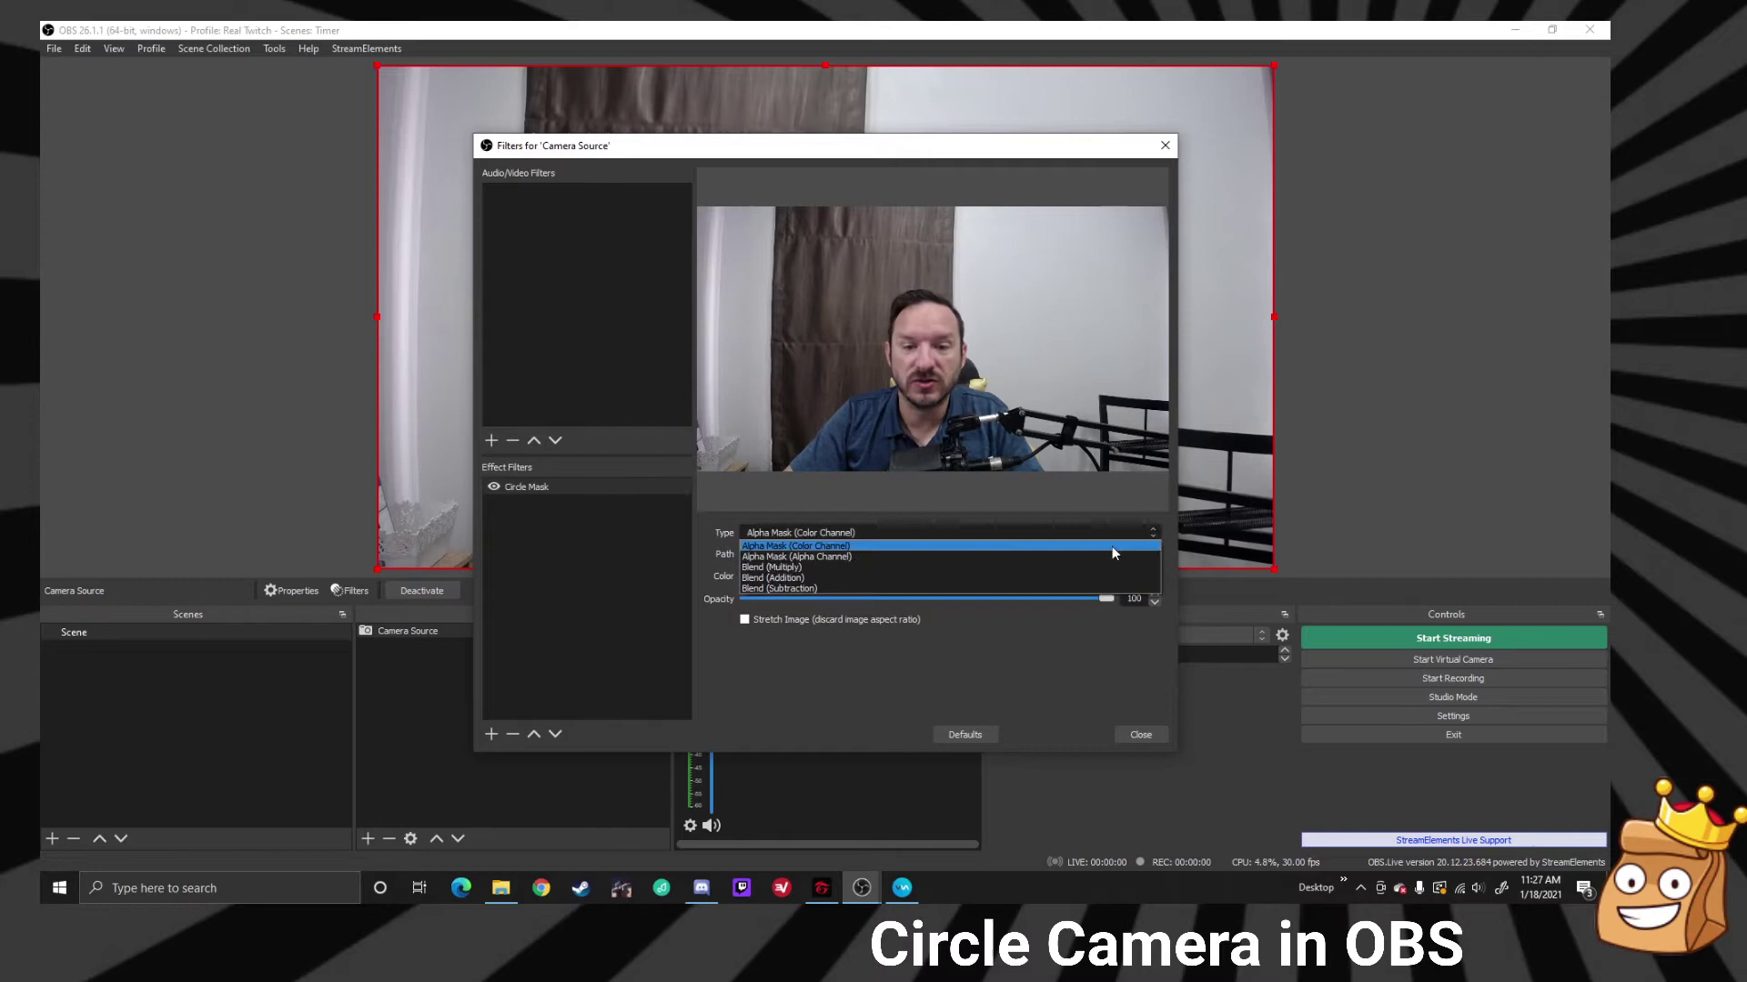
left_click(1066, 555)
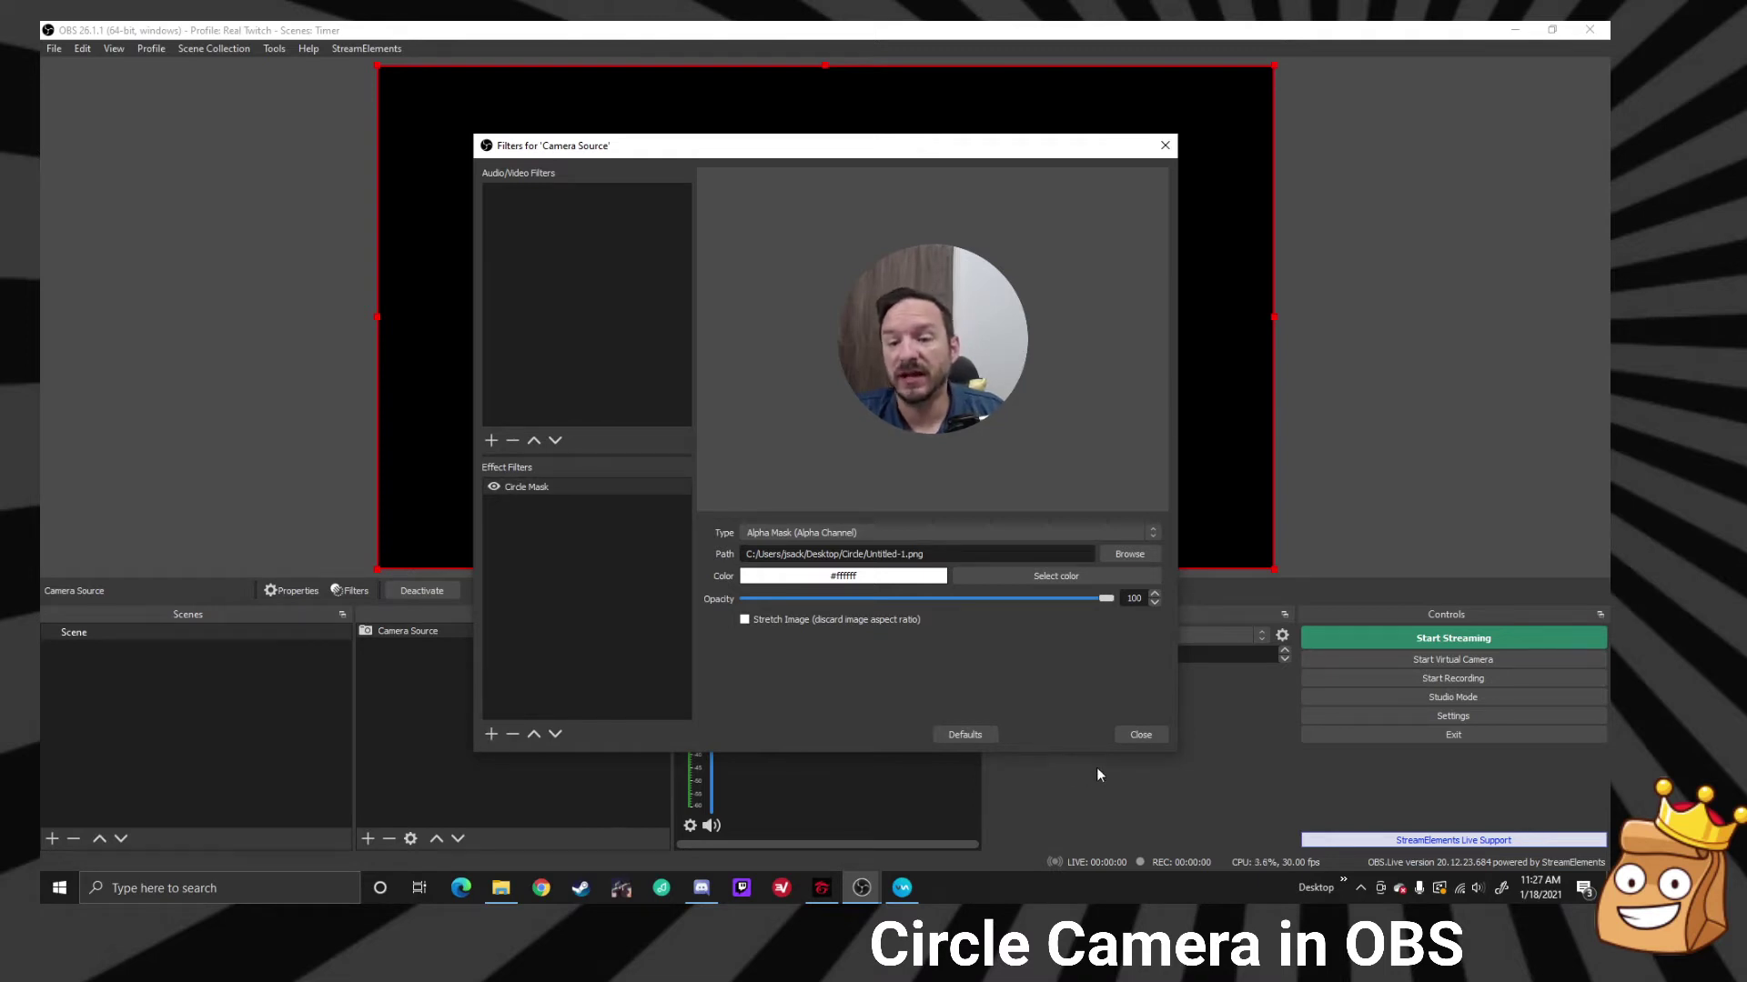
Step: Close the filters window and add a Media Source named Circle Border
left_click(1140, 737)
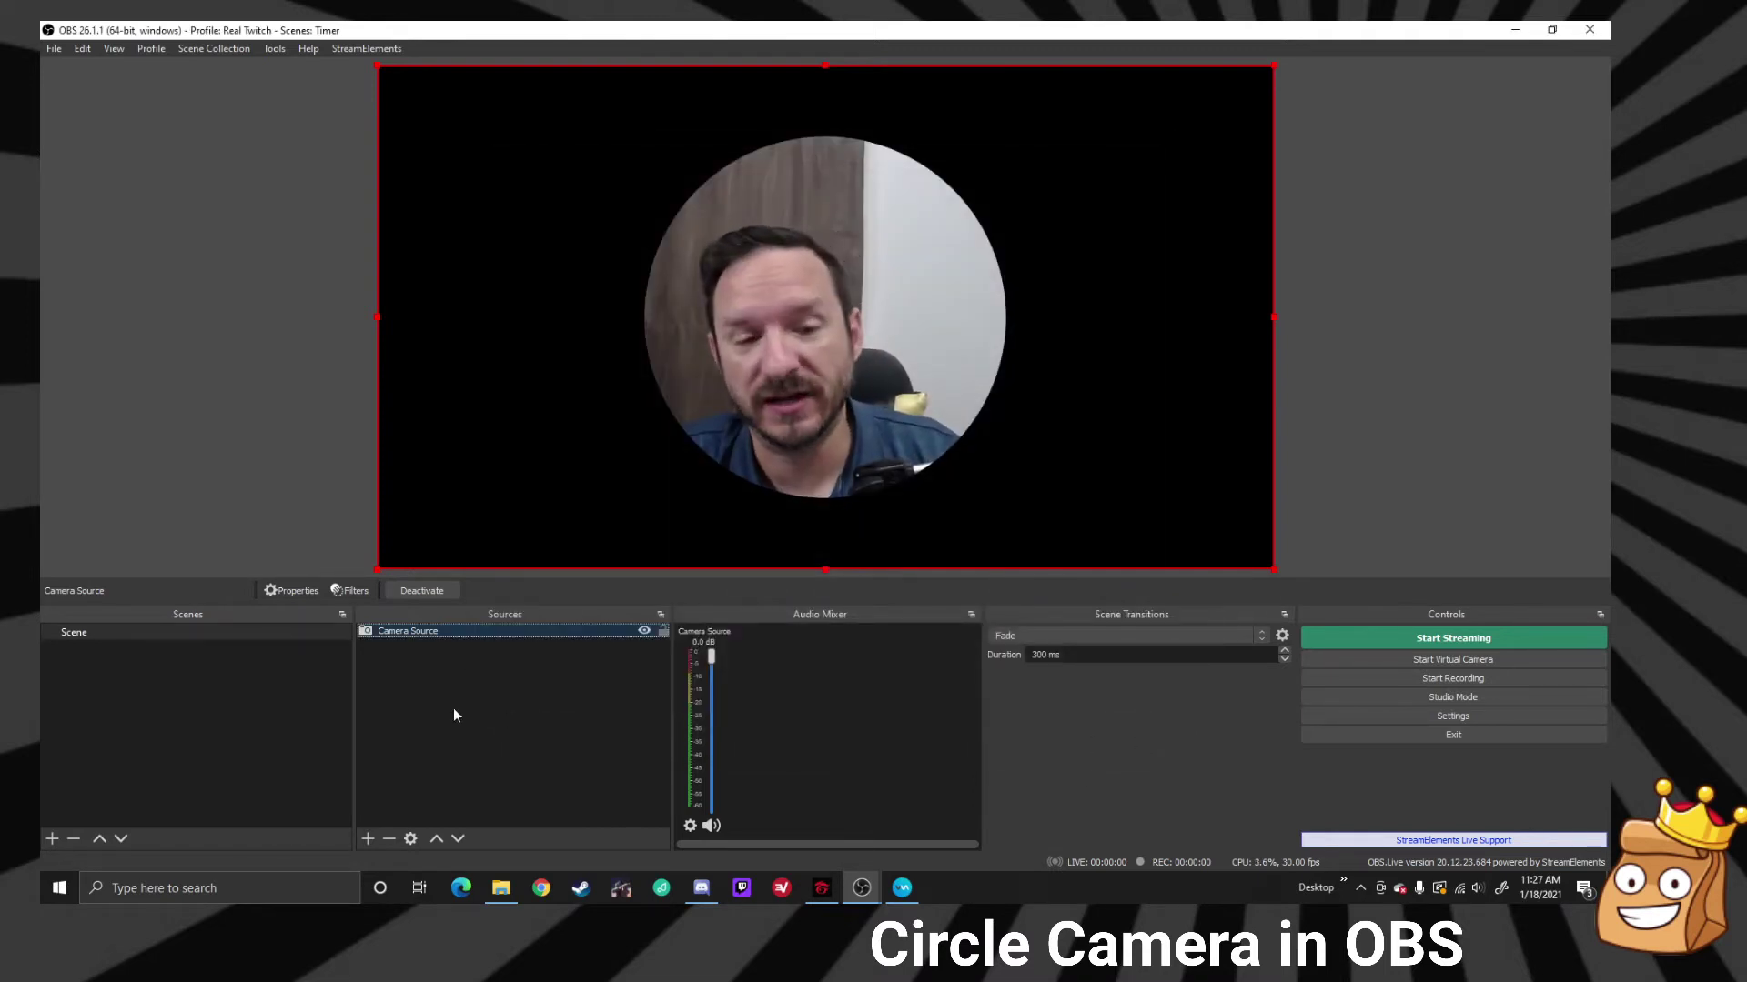
left_click(368, 838)
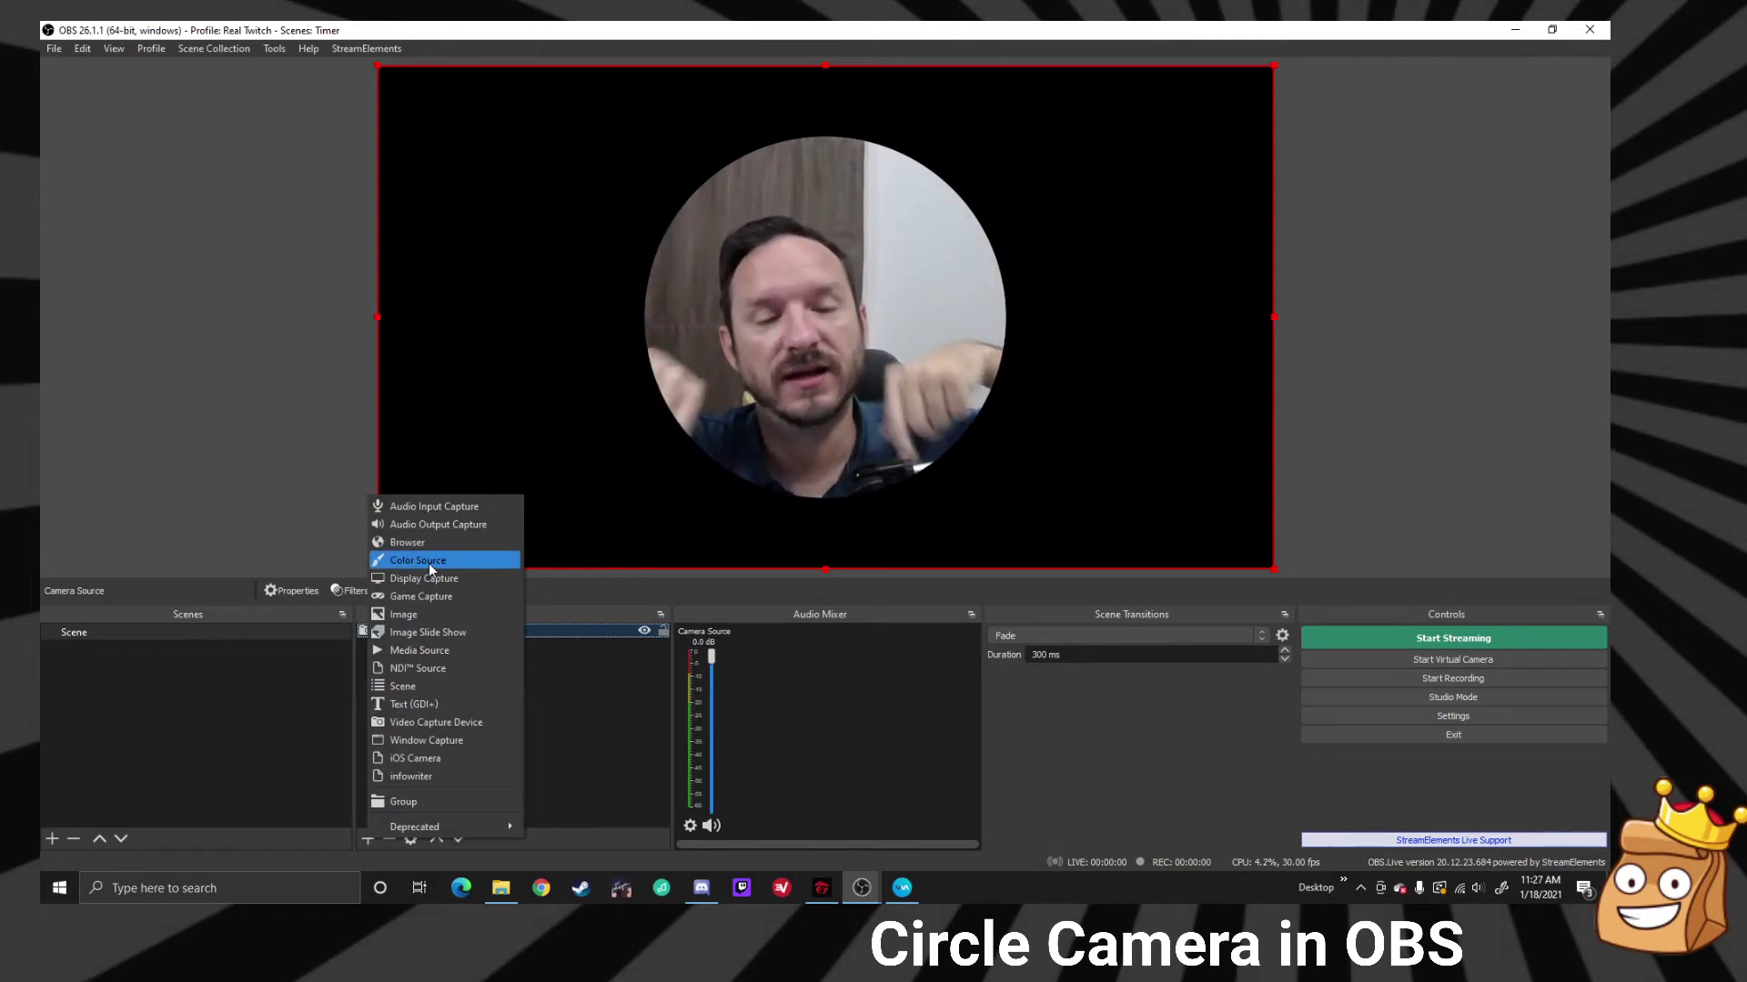
left_click(428, 652)
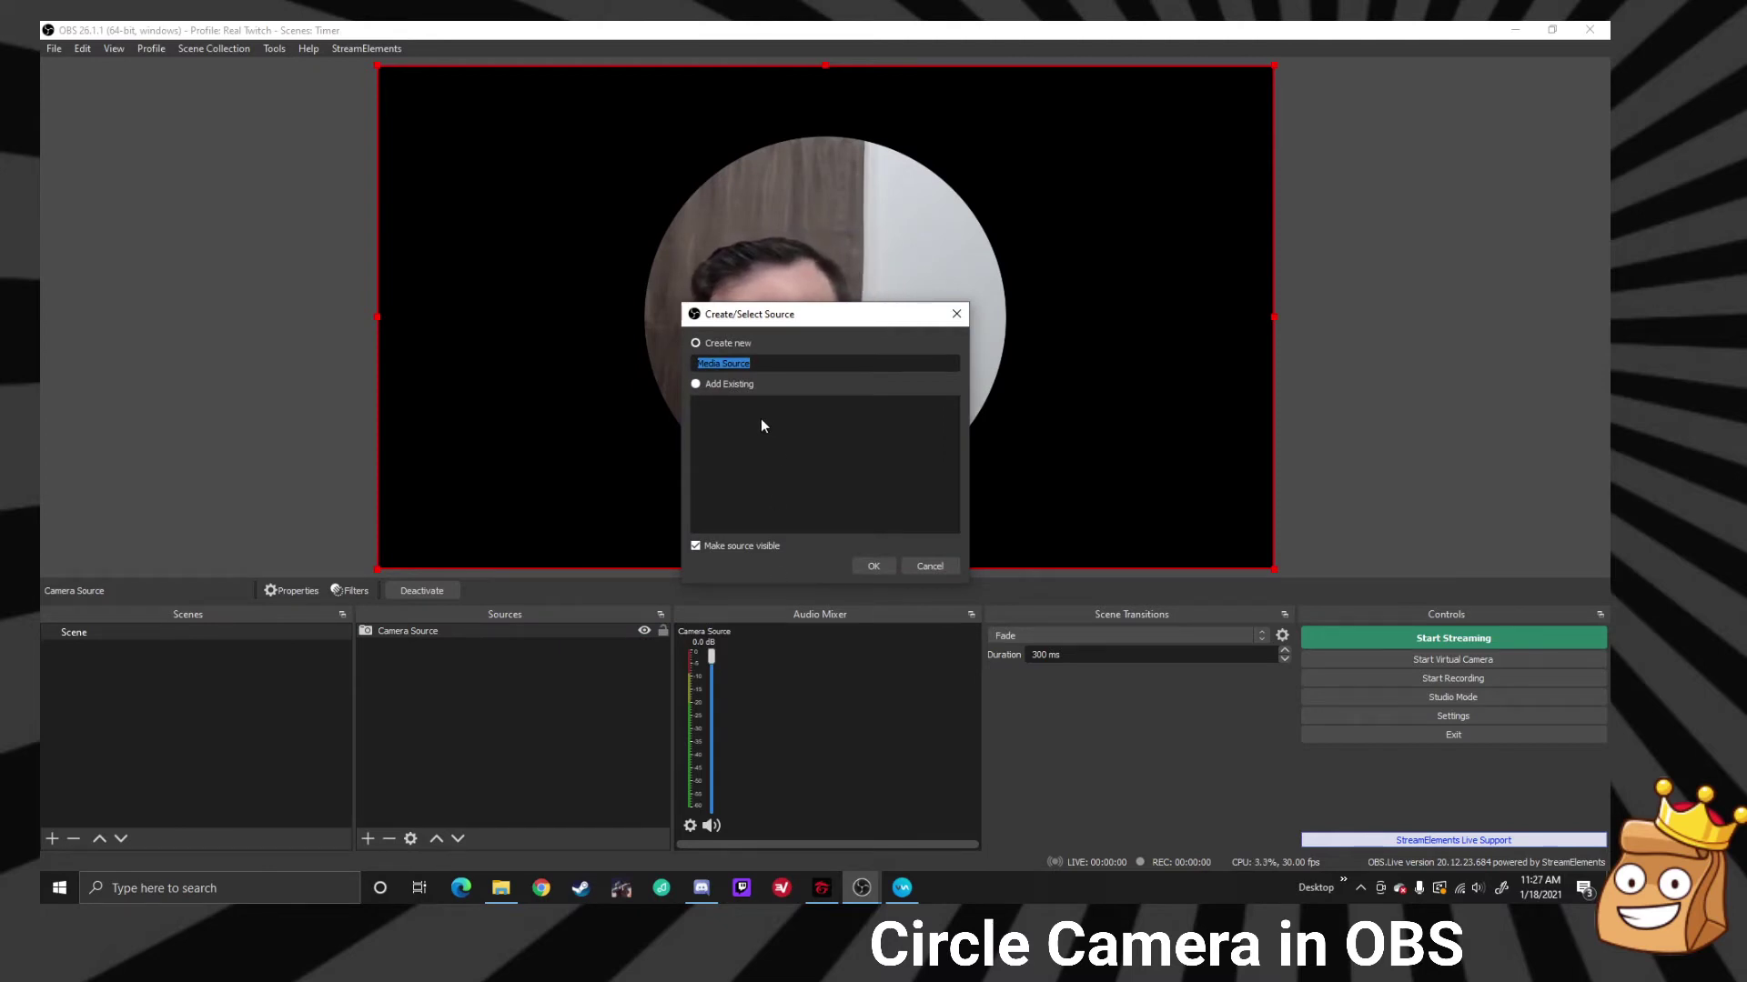
type("Circle Border")
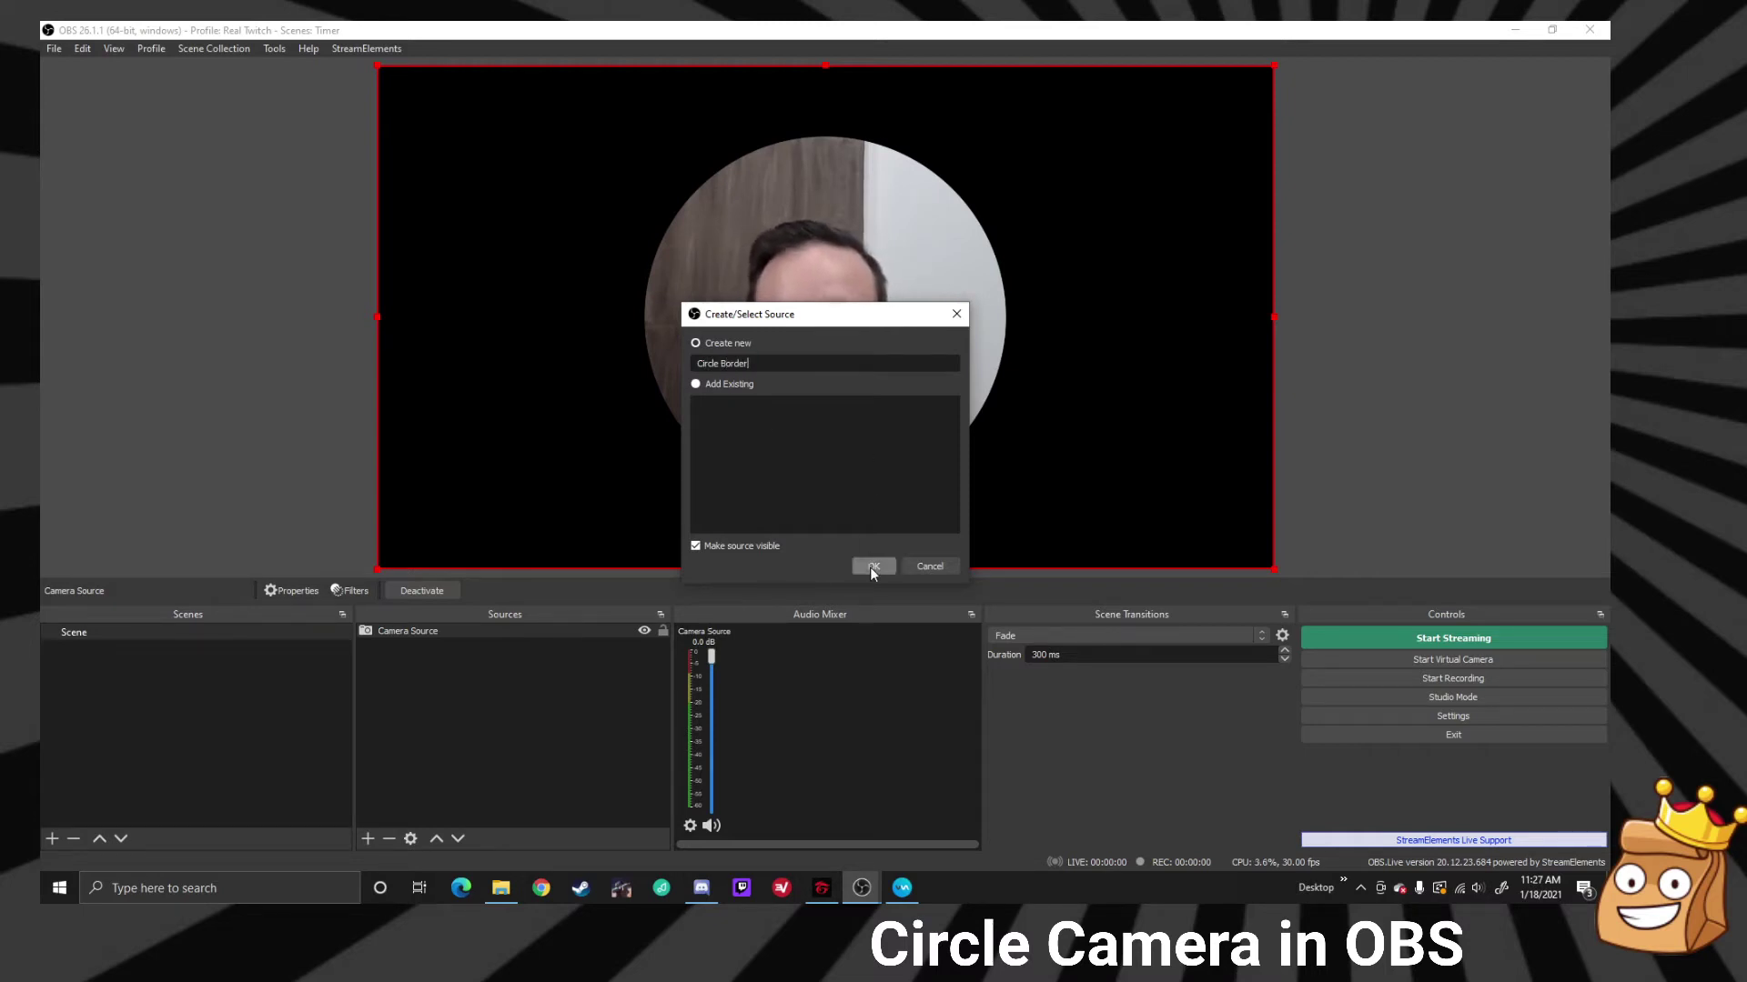
left_click(871, 565)
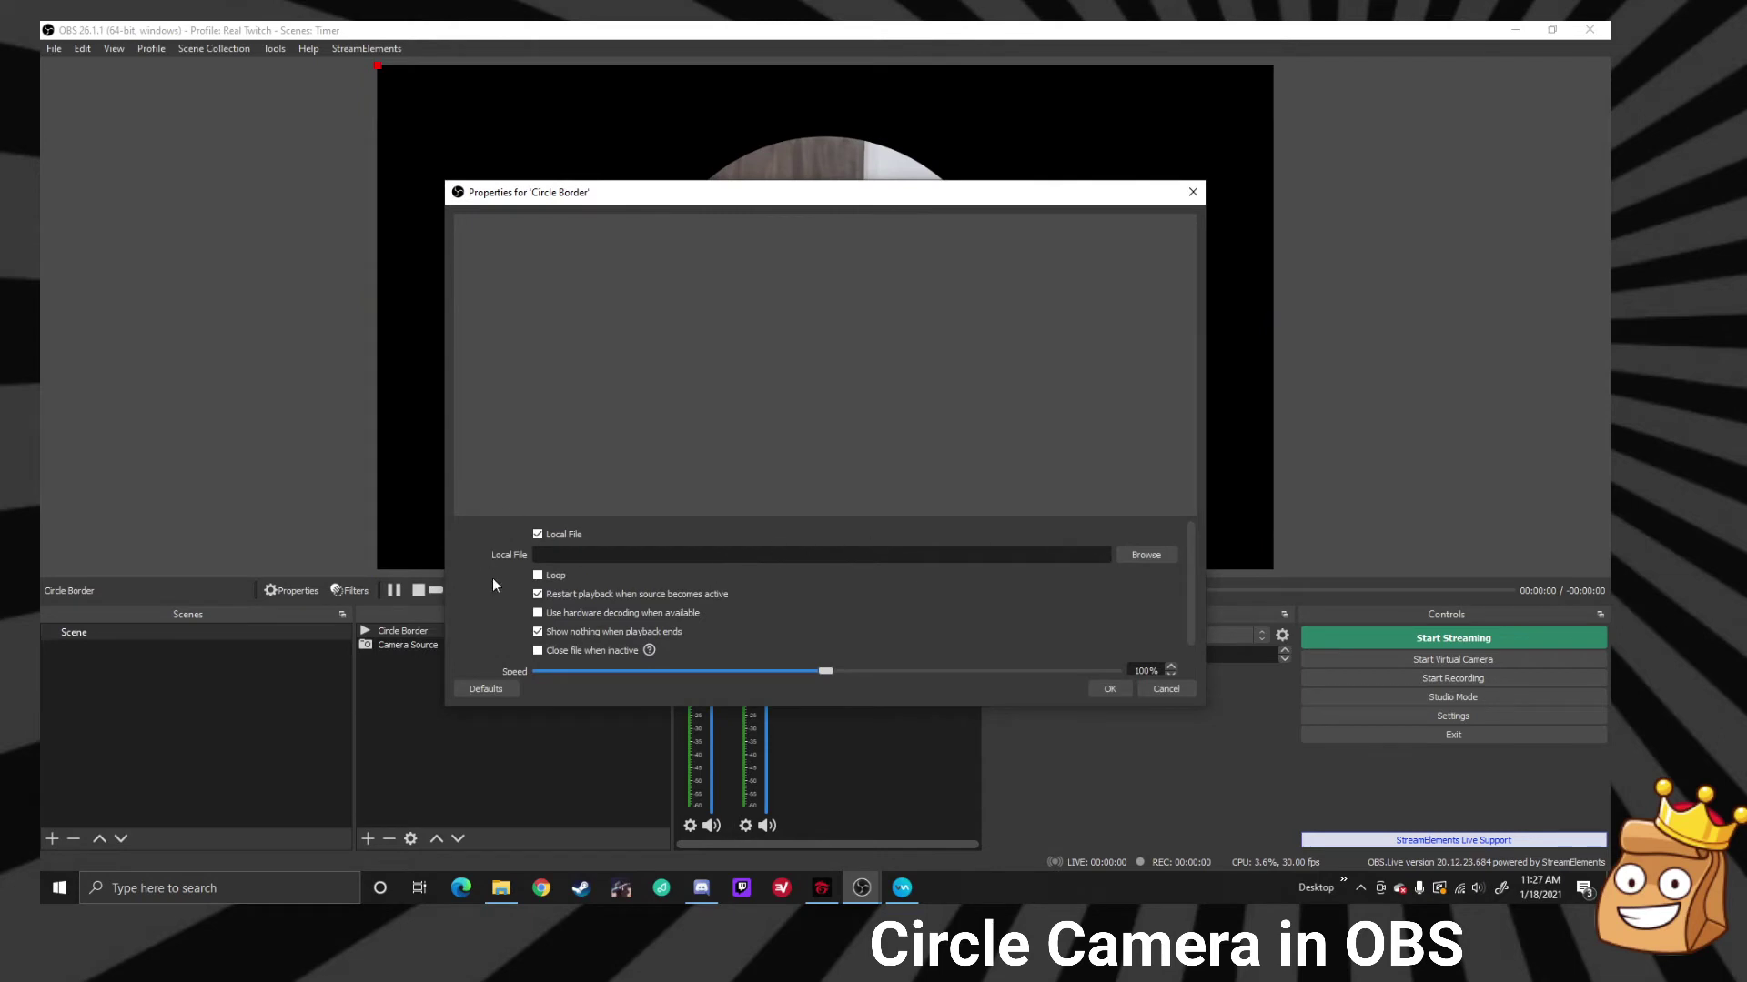
Step: Load ChasingCircle.webm into Circle Border as a looping video
left_click(1144, 556)
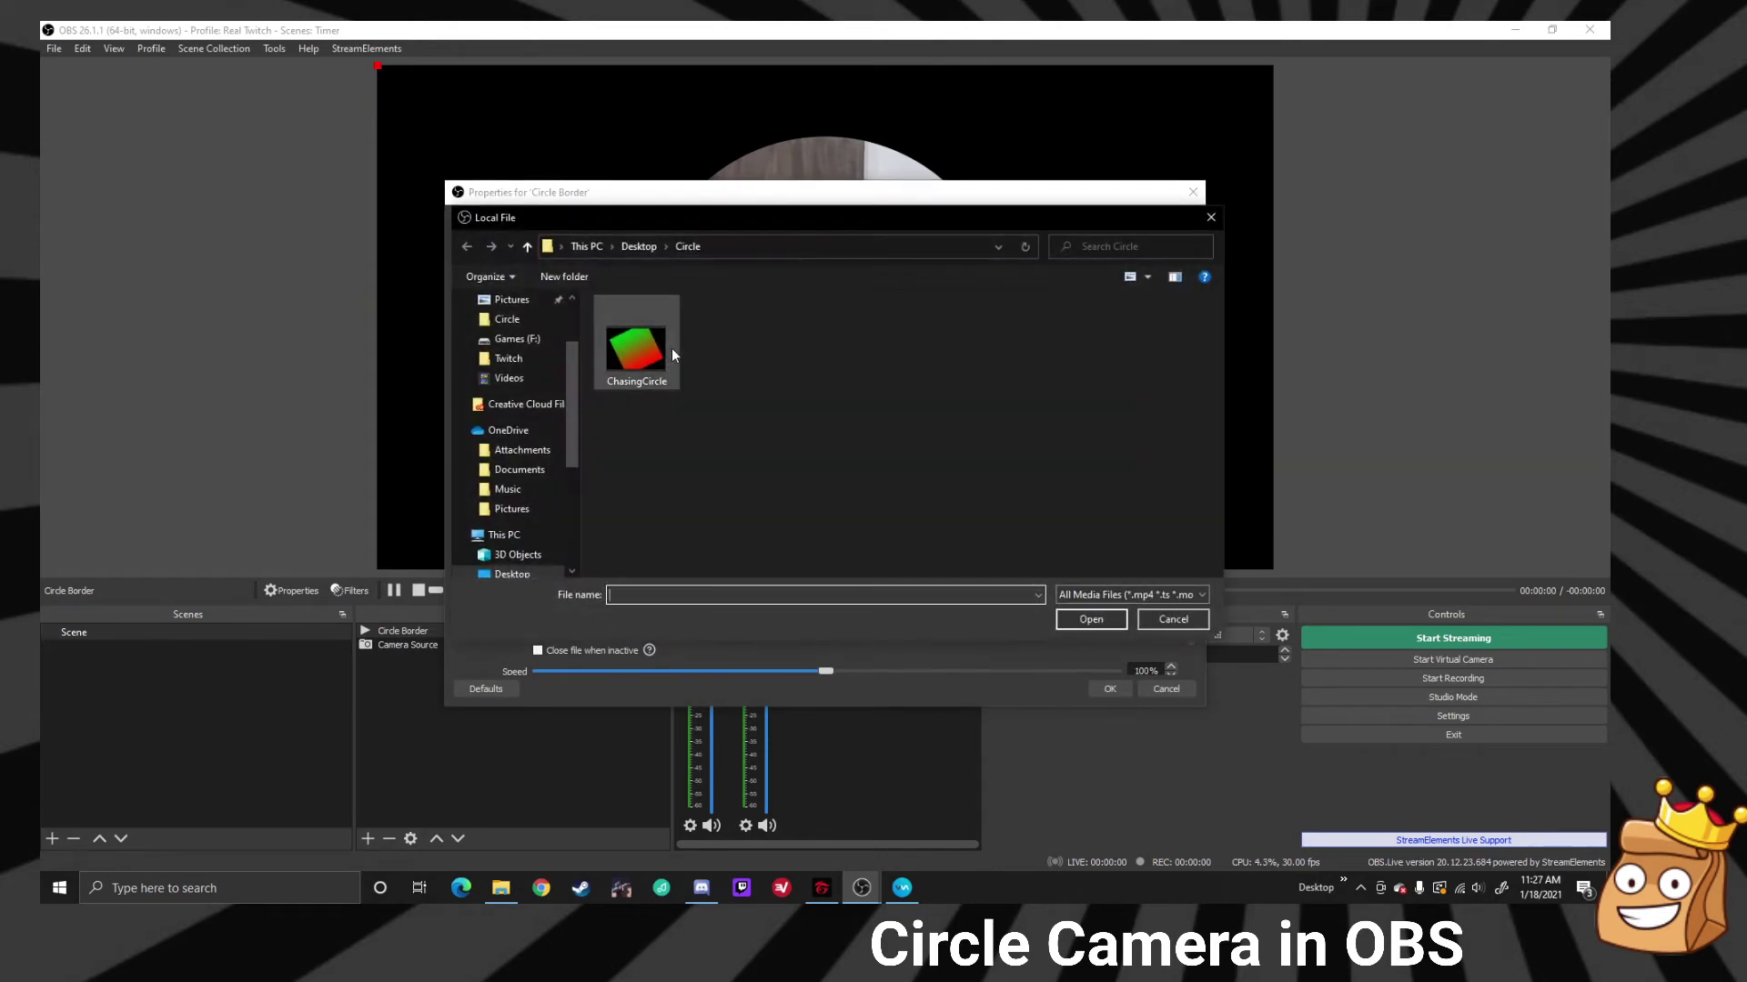
left_click(1092, 619)
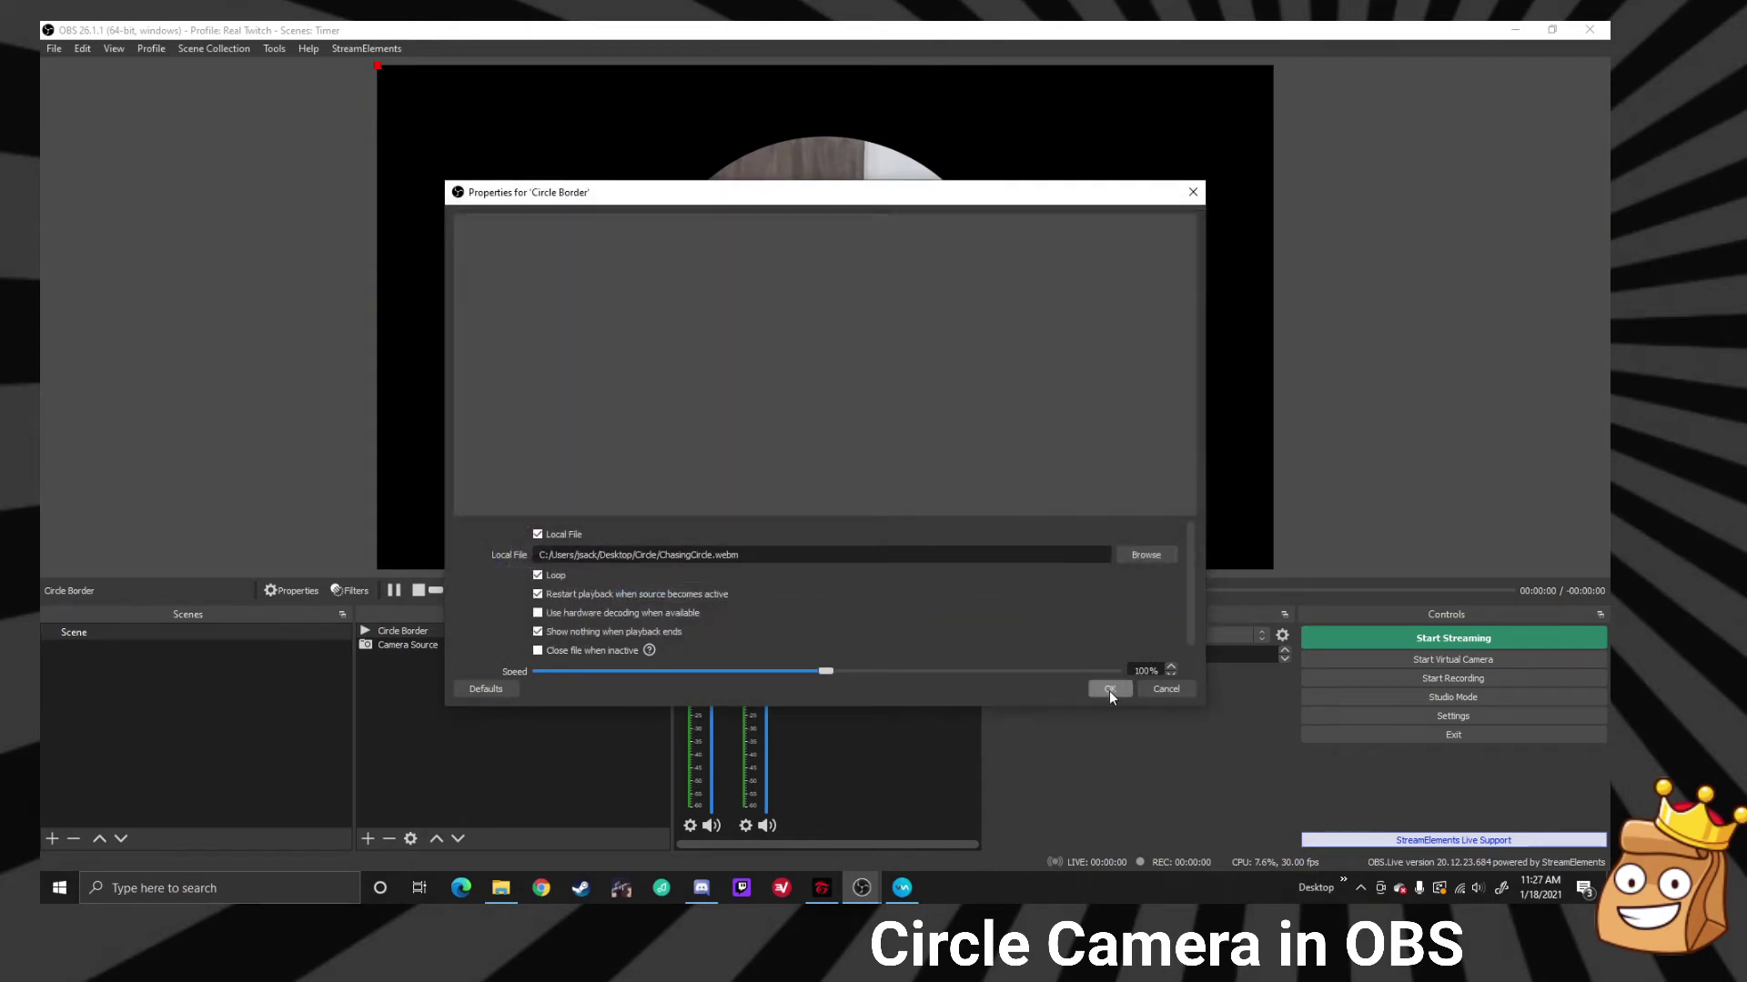
left_click(1110, 689)
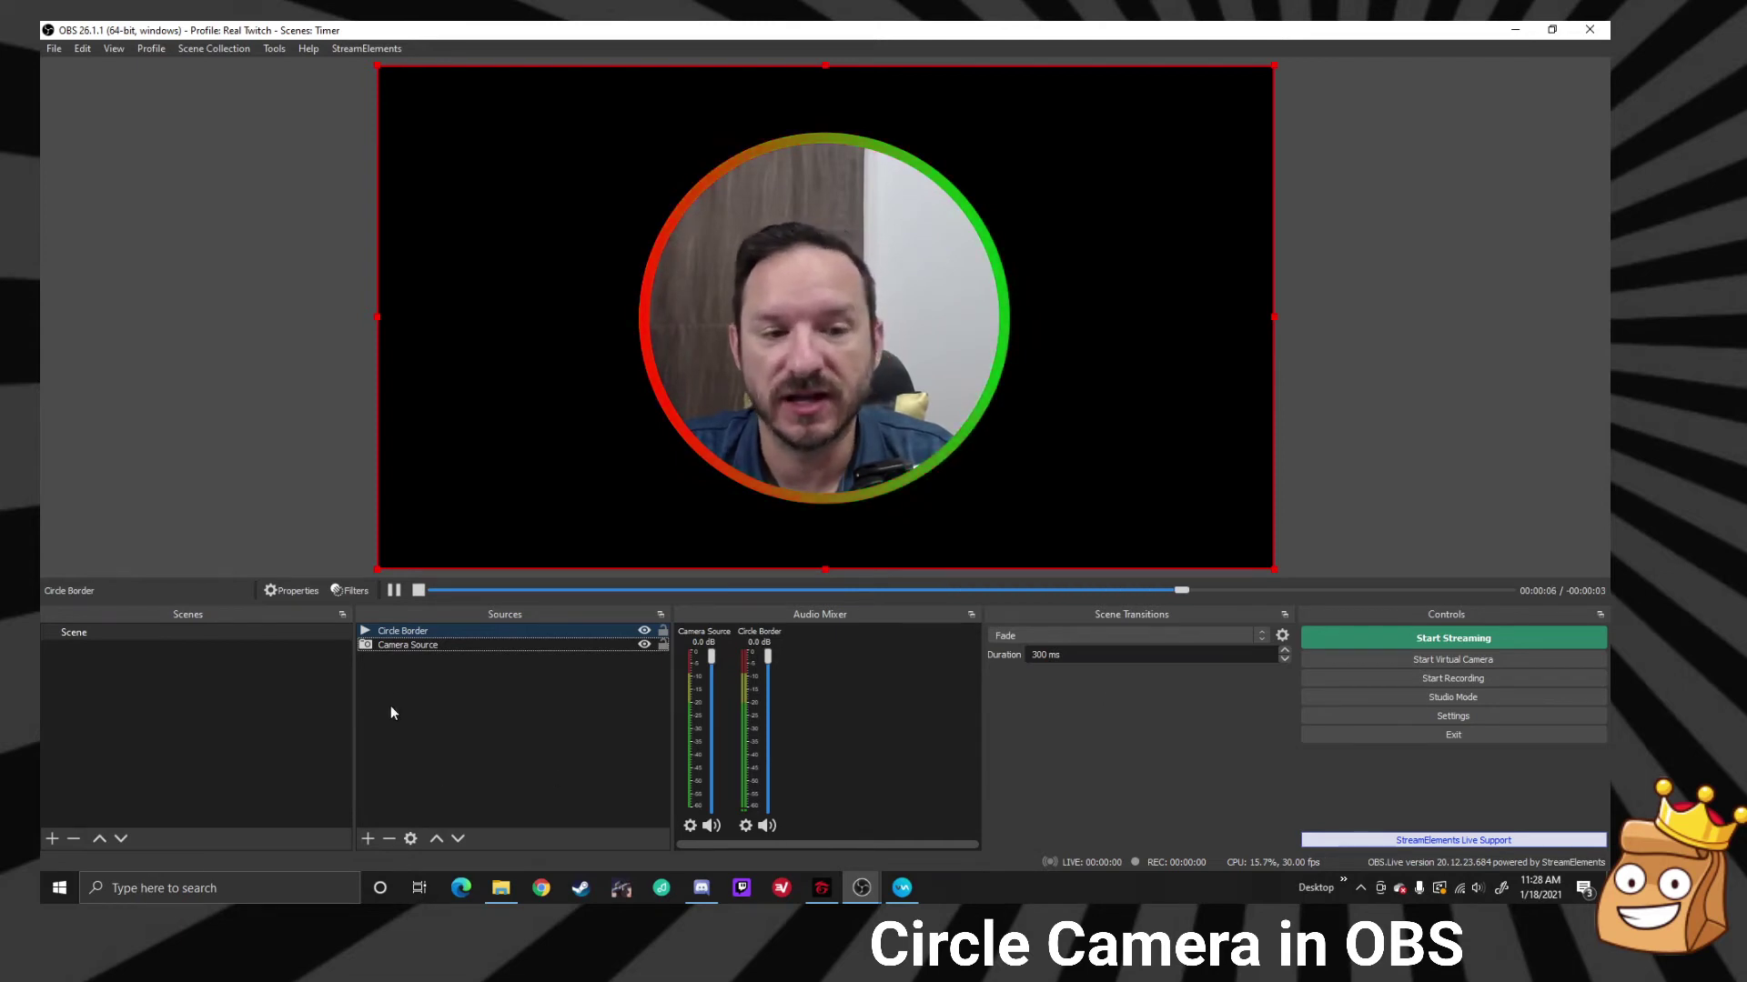
Step: Add a Color Correction filter to Circle Border
right_click(400, 633)
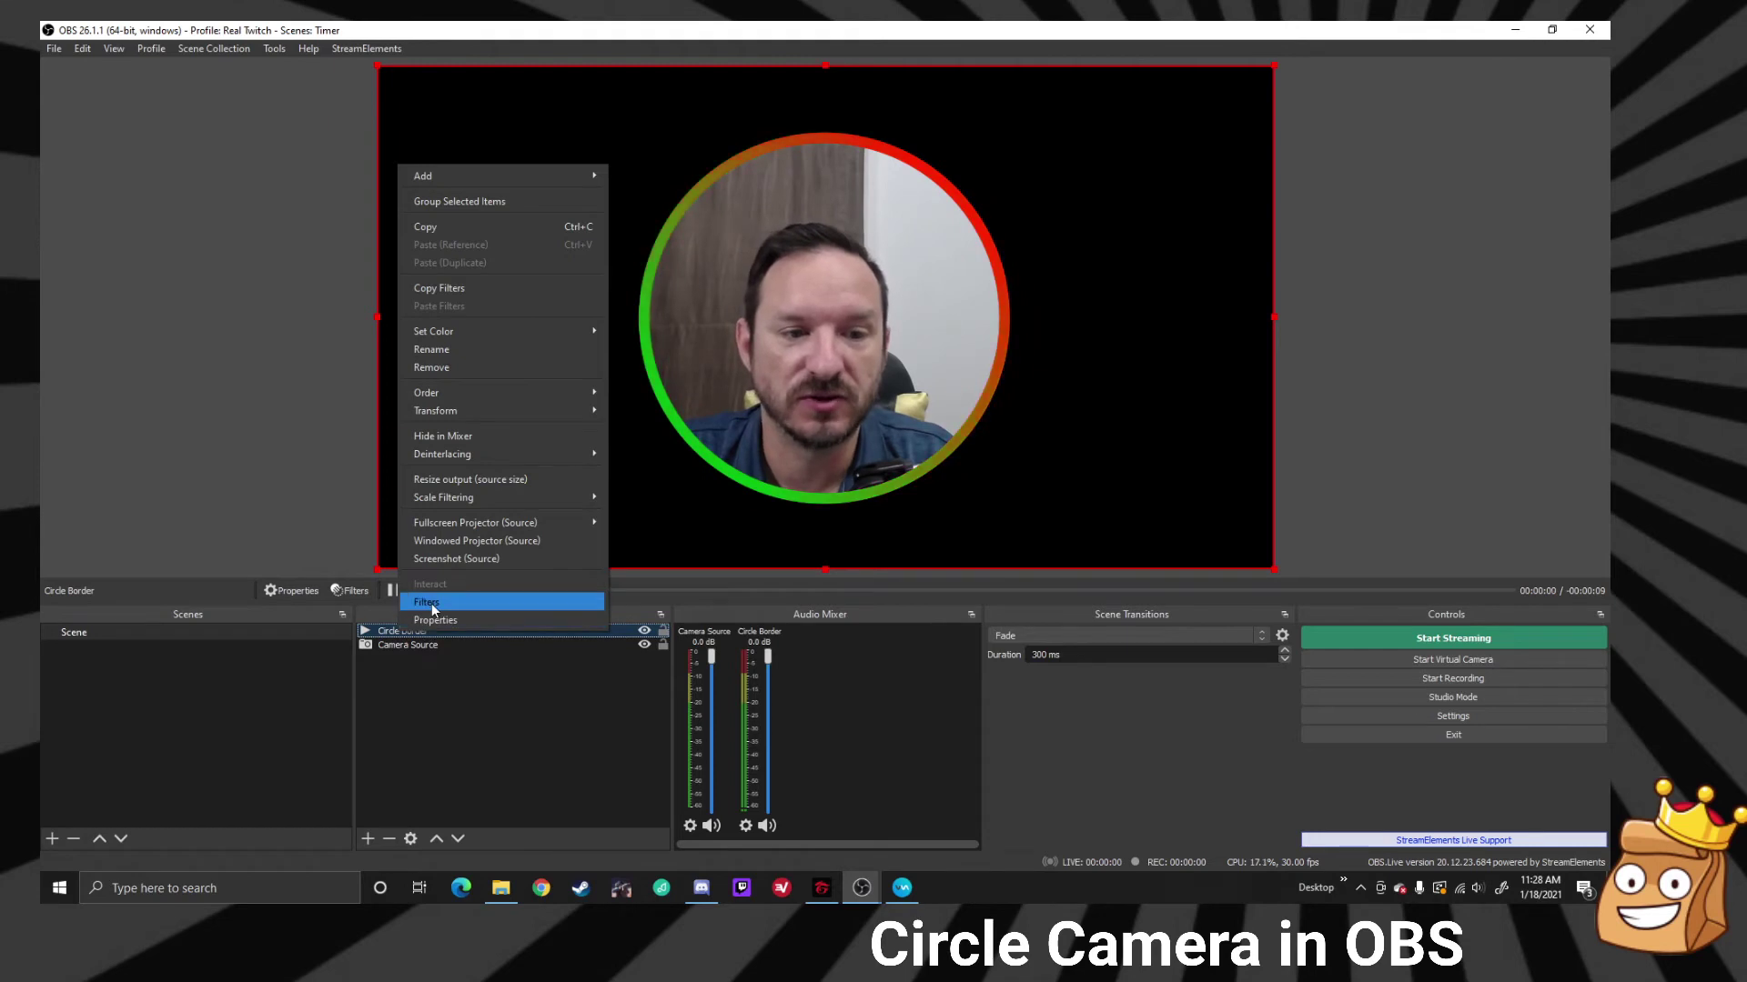
left_click(433, 604)
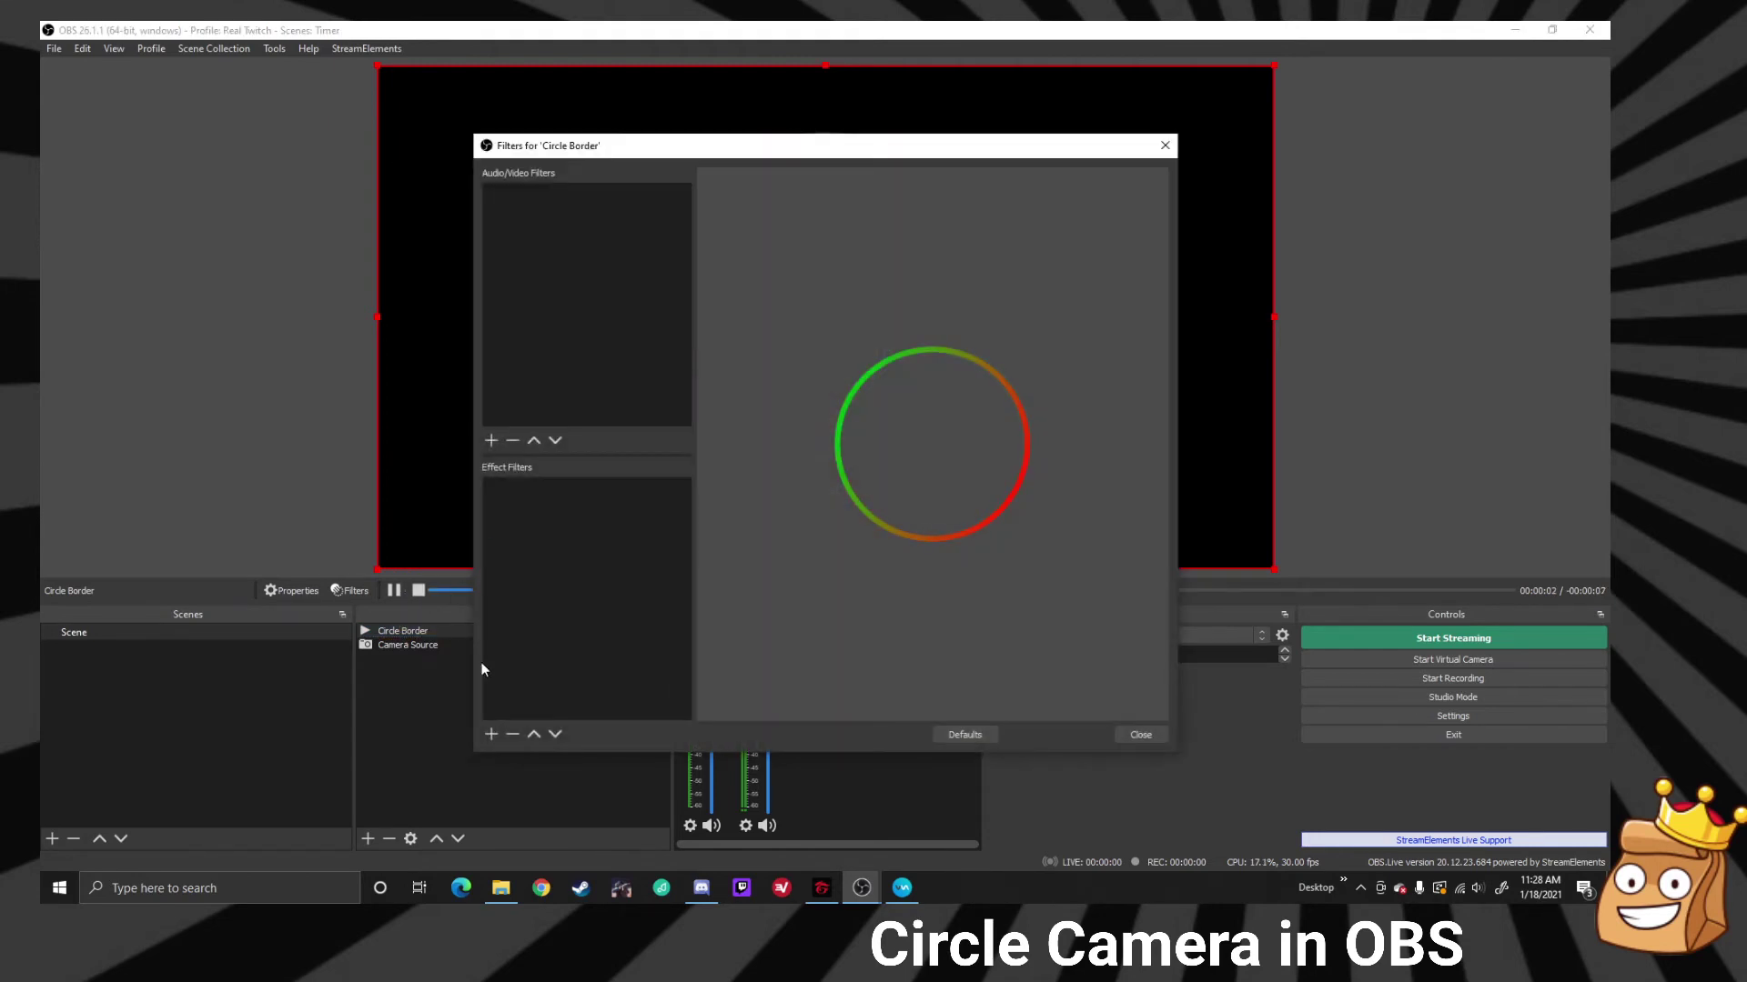
left_click(492, 733)
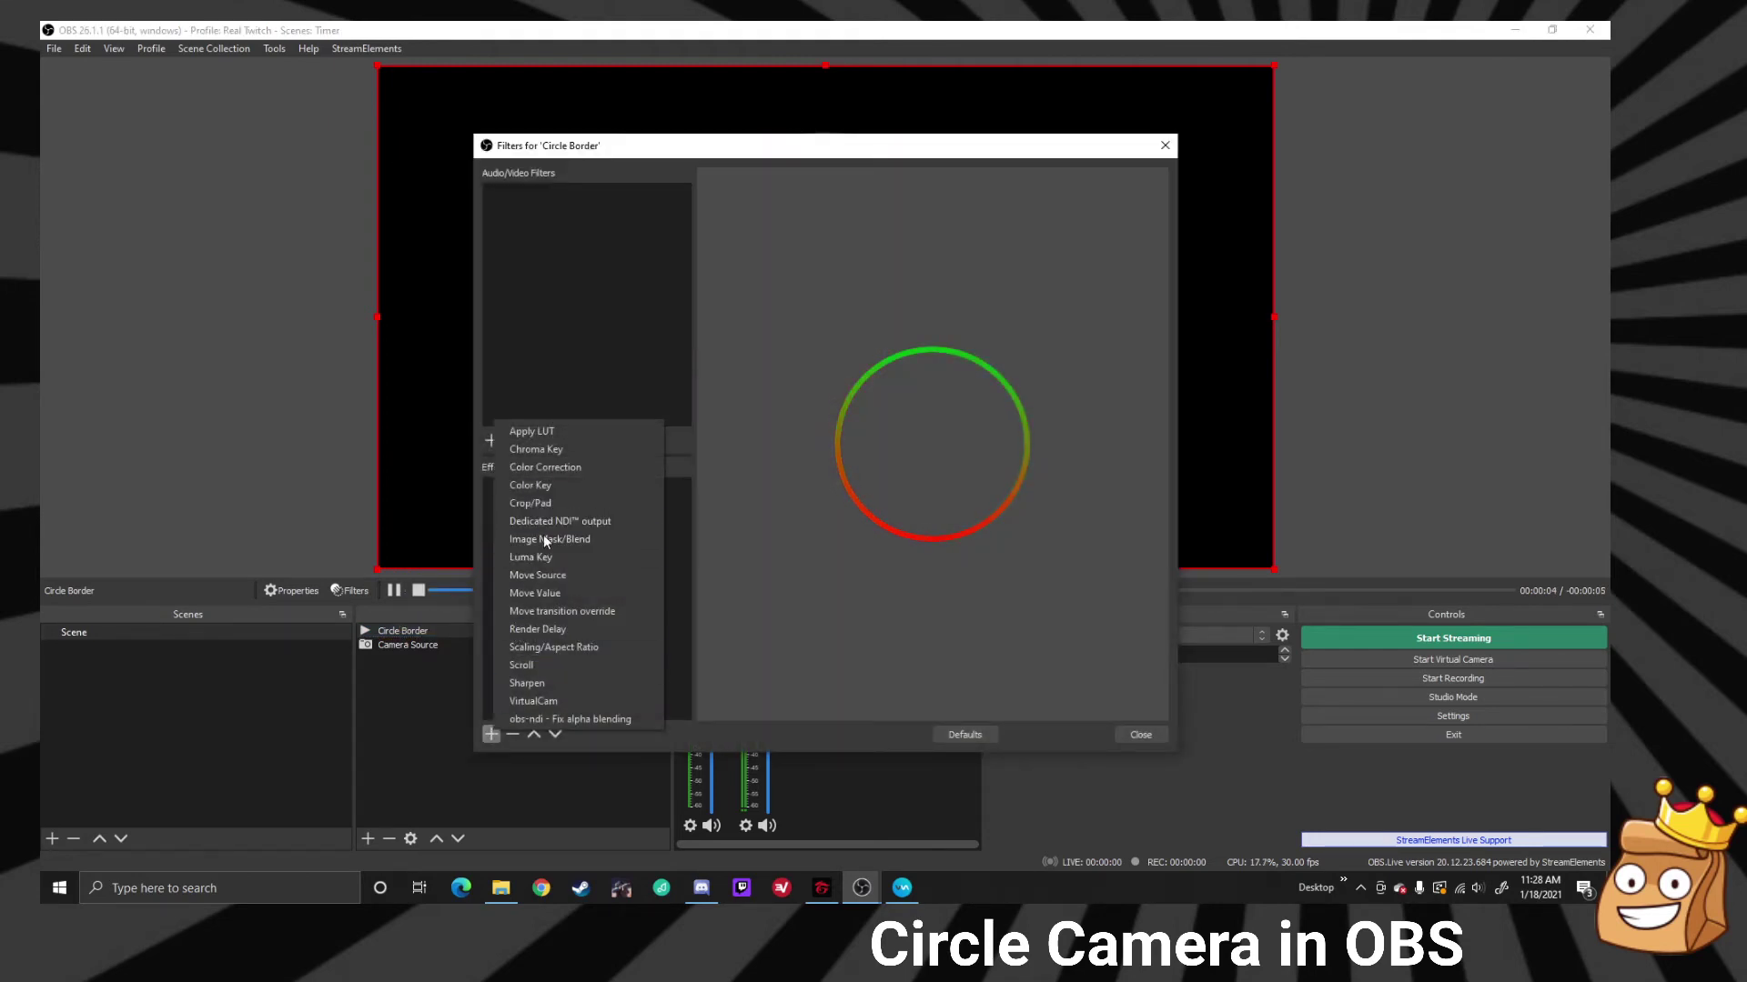
left_click(556, 467)
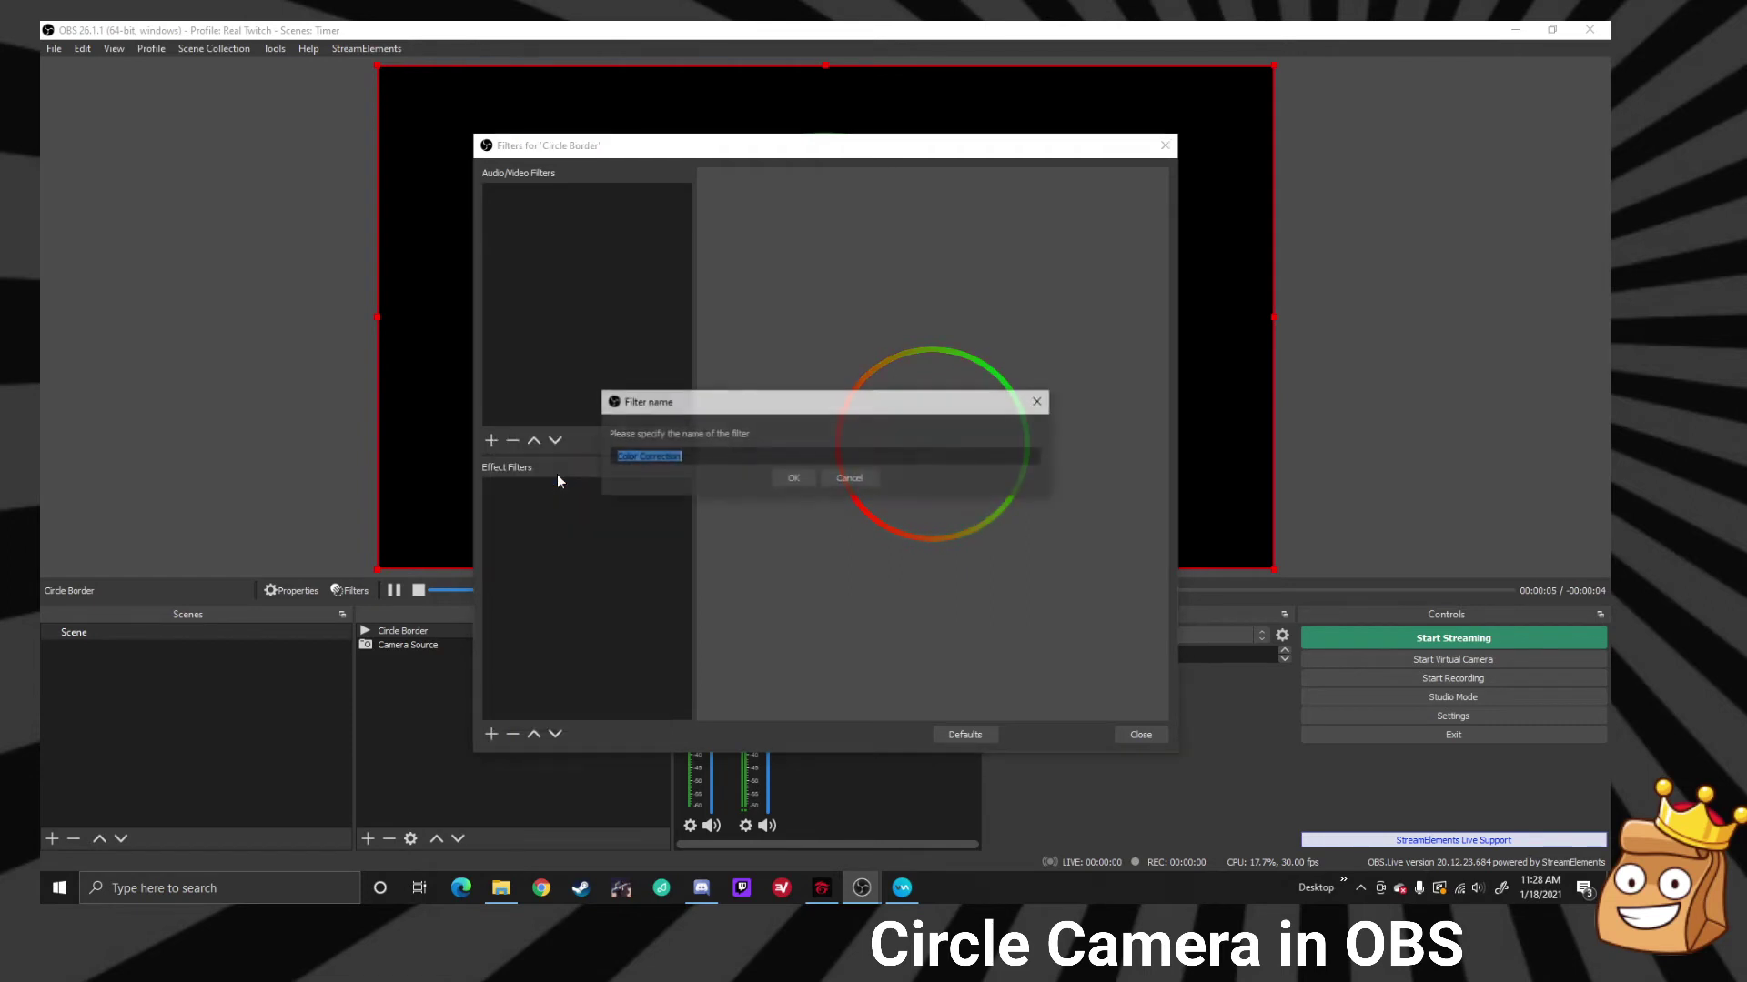
left_click(792, 478)
Step: Tune the ring to red and green: gamma -2.28, saturation 0.15, hue shift 15.96, contrast near zero
left_click_drag(885, 147, 1312, 116)
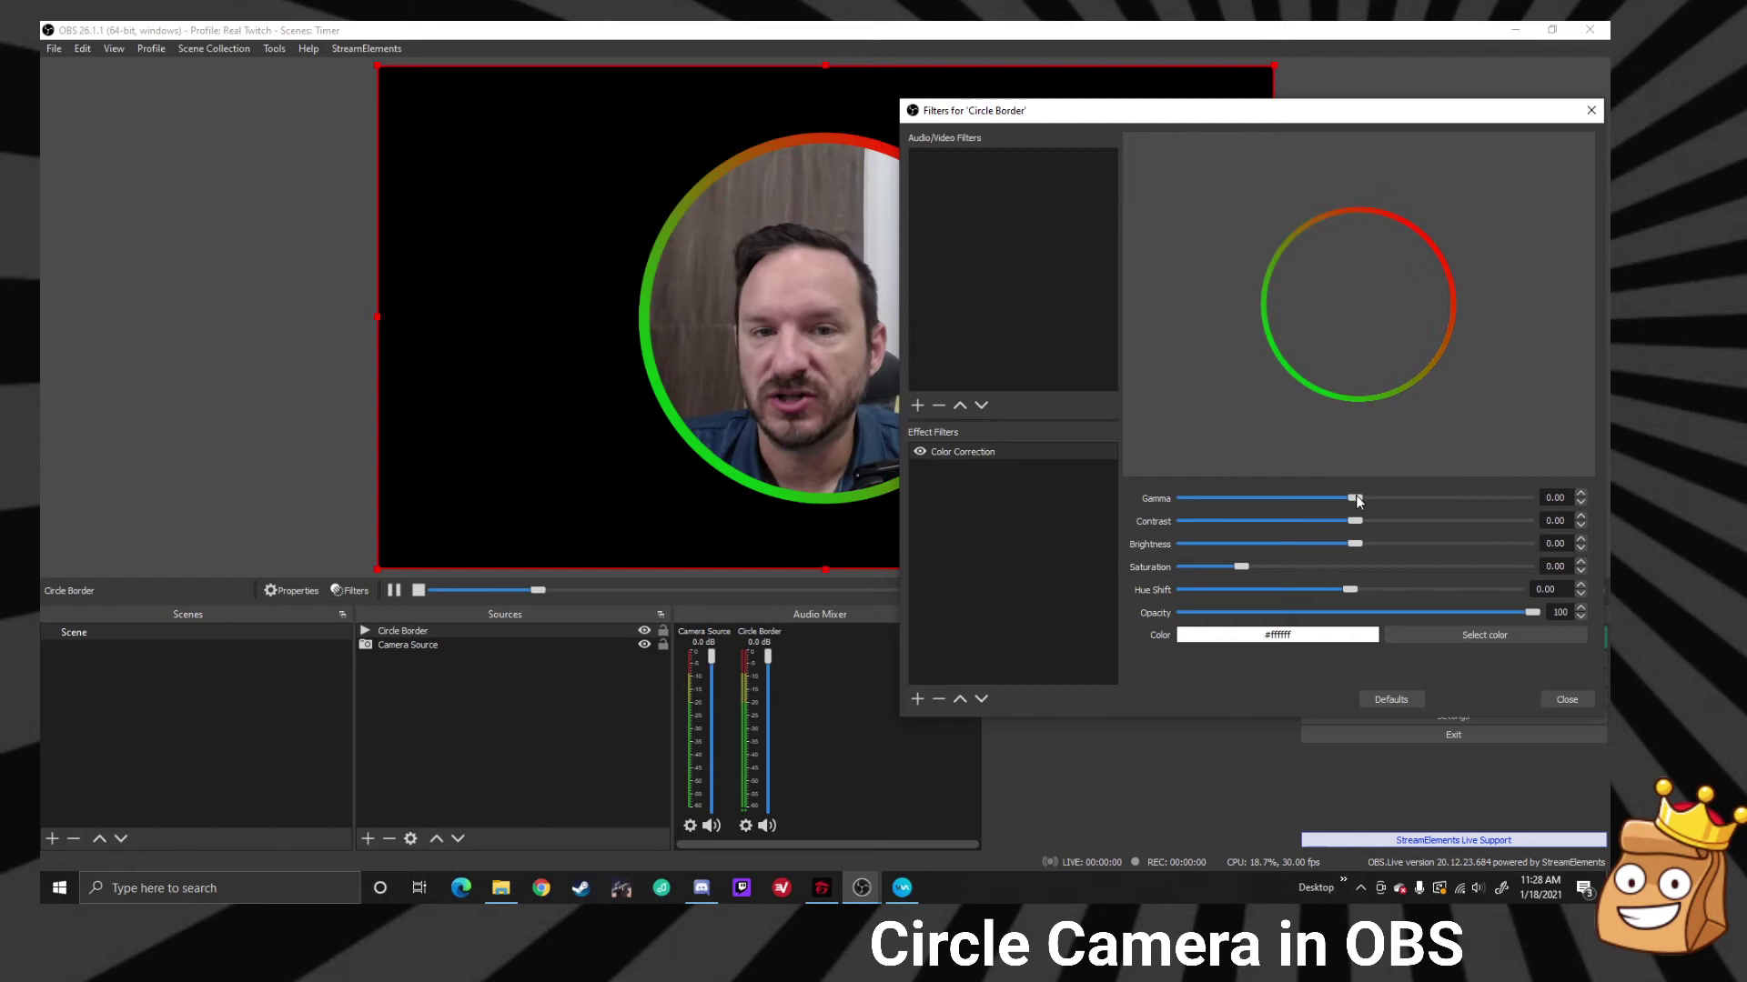
mouse_move(1355, 497)
left_mouse_down()
mouse_move(1220, 500)
mouse_move(1507, 502)
mouse_move(1355, 500)
left_mouse_up()
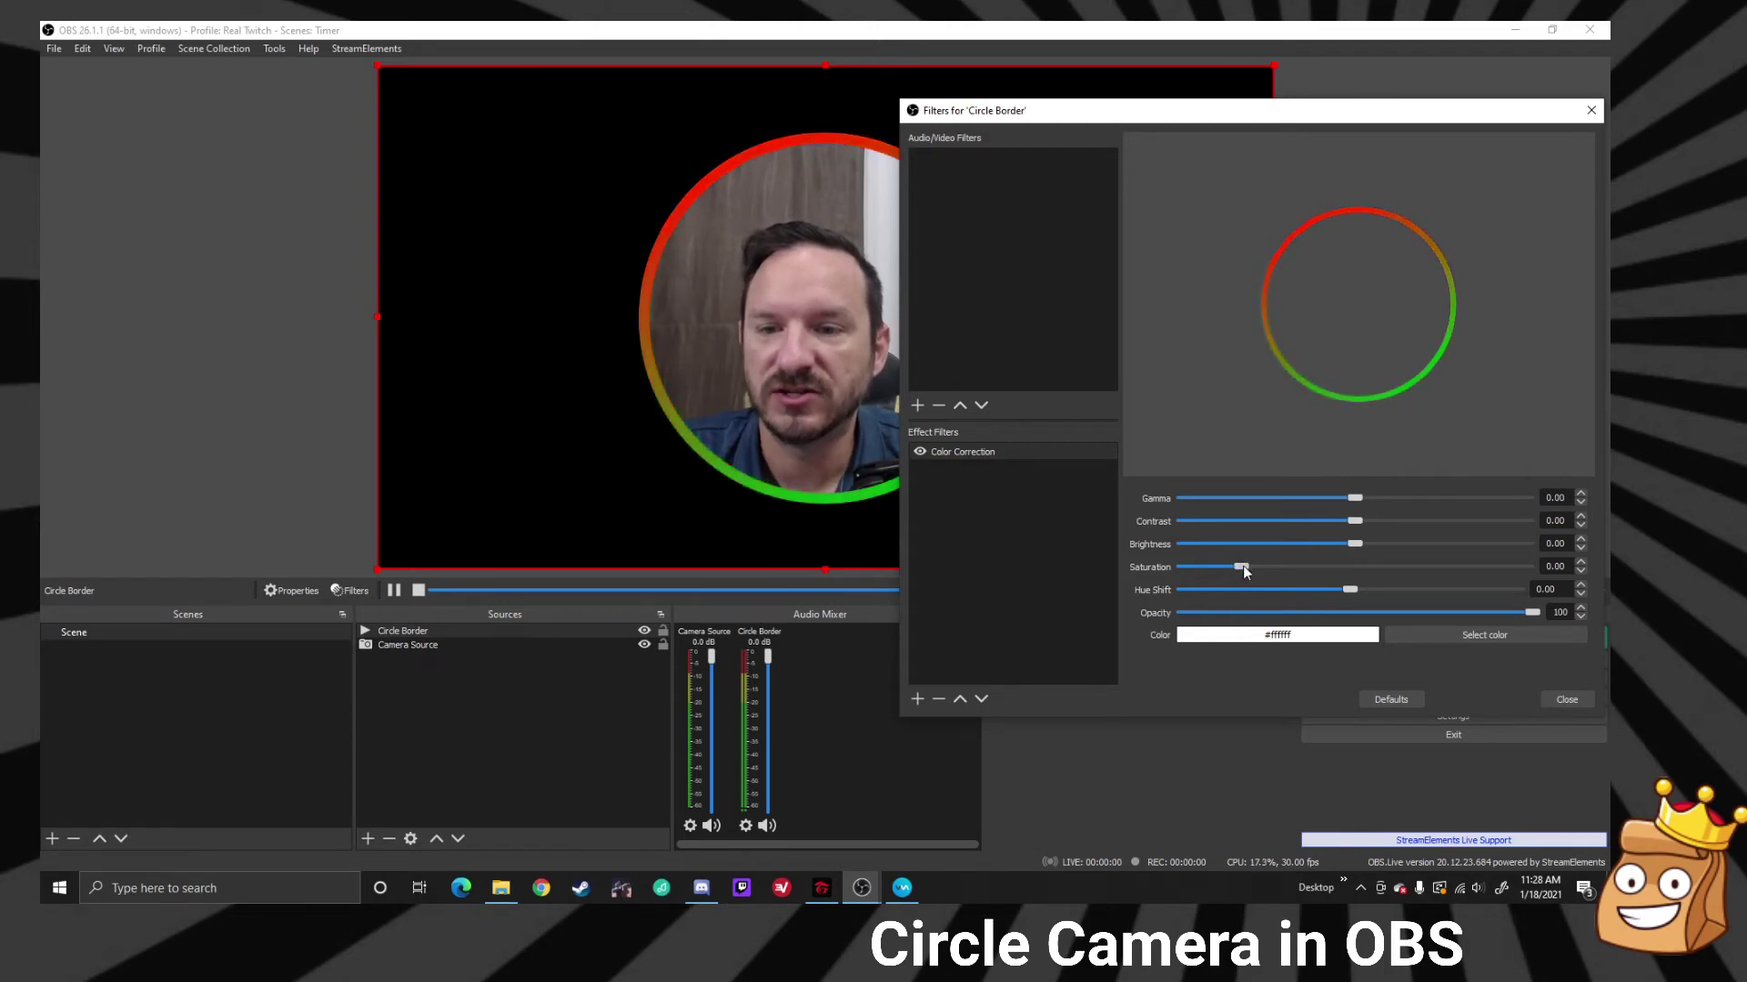
mouse_move(1243, 565)
left_mouse_down()
mouse_move(1226, 570)
mouse_move(1251, 566)
left_mouse_up()
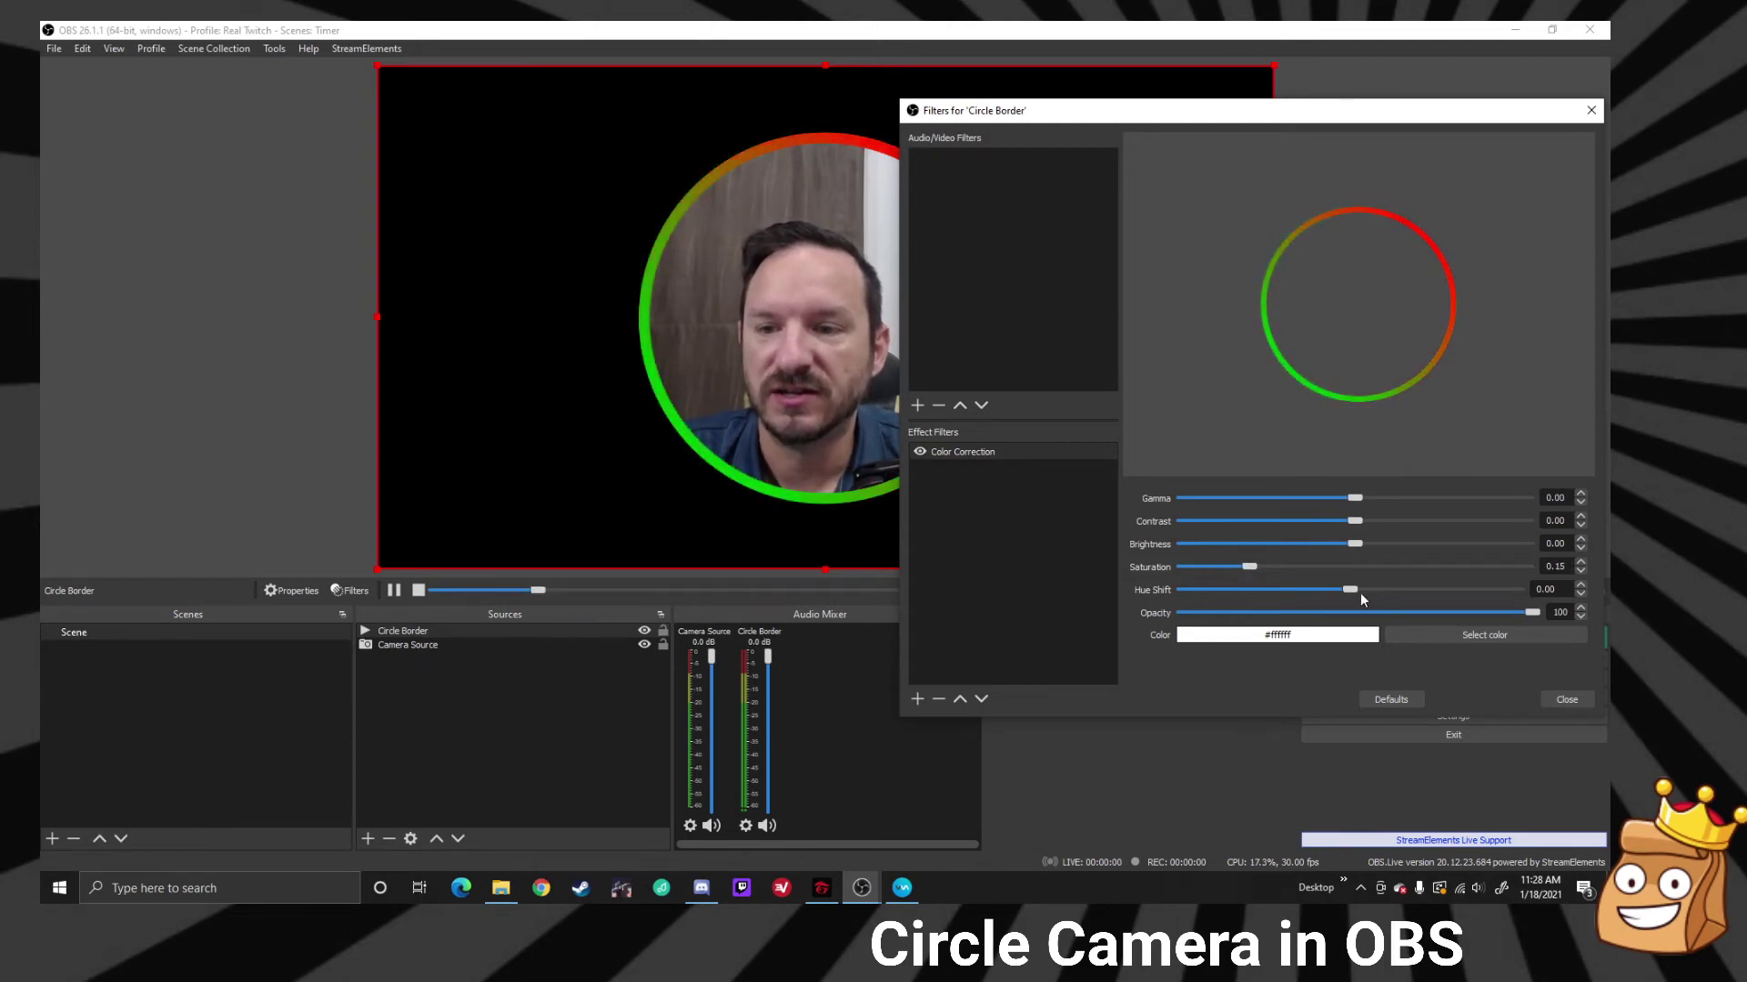
mouse_move(1360, 592)
left_mouse_down()
mouse_move(1193, 597)
mouse_move(1521, 595)
mouse_move(1203, 598)
mouse_move(1384, 591)
left_mouse_up()
left_click_drag(1353, 527, 1220, 527)
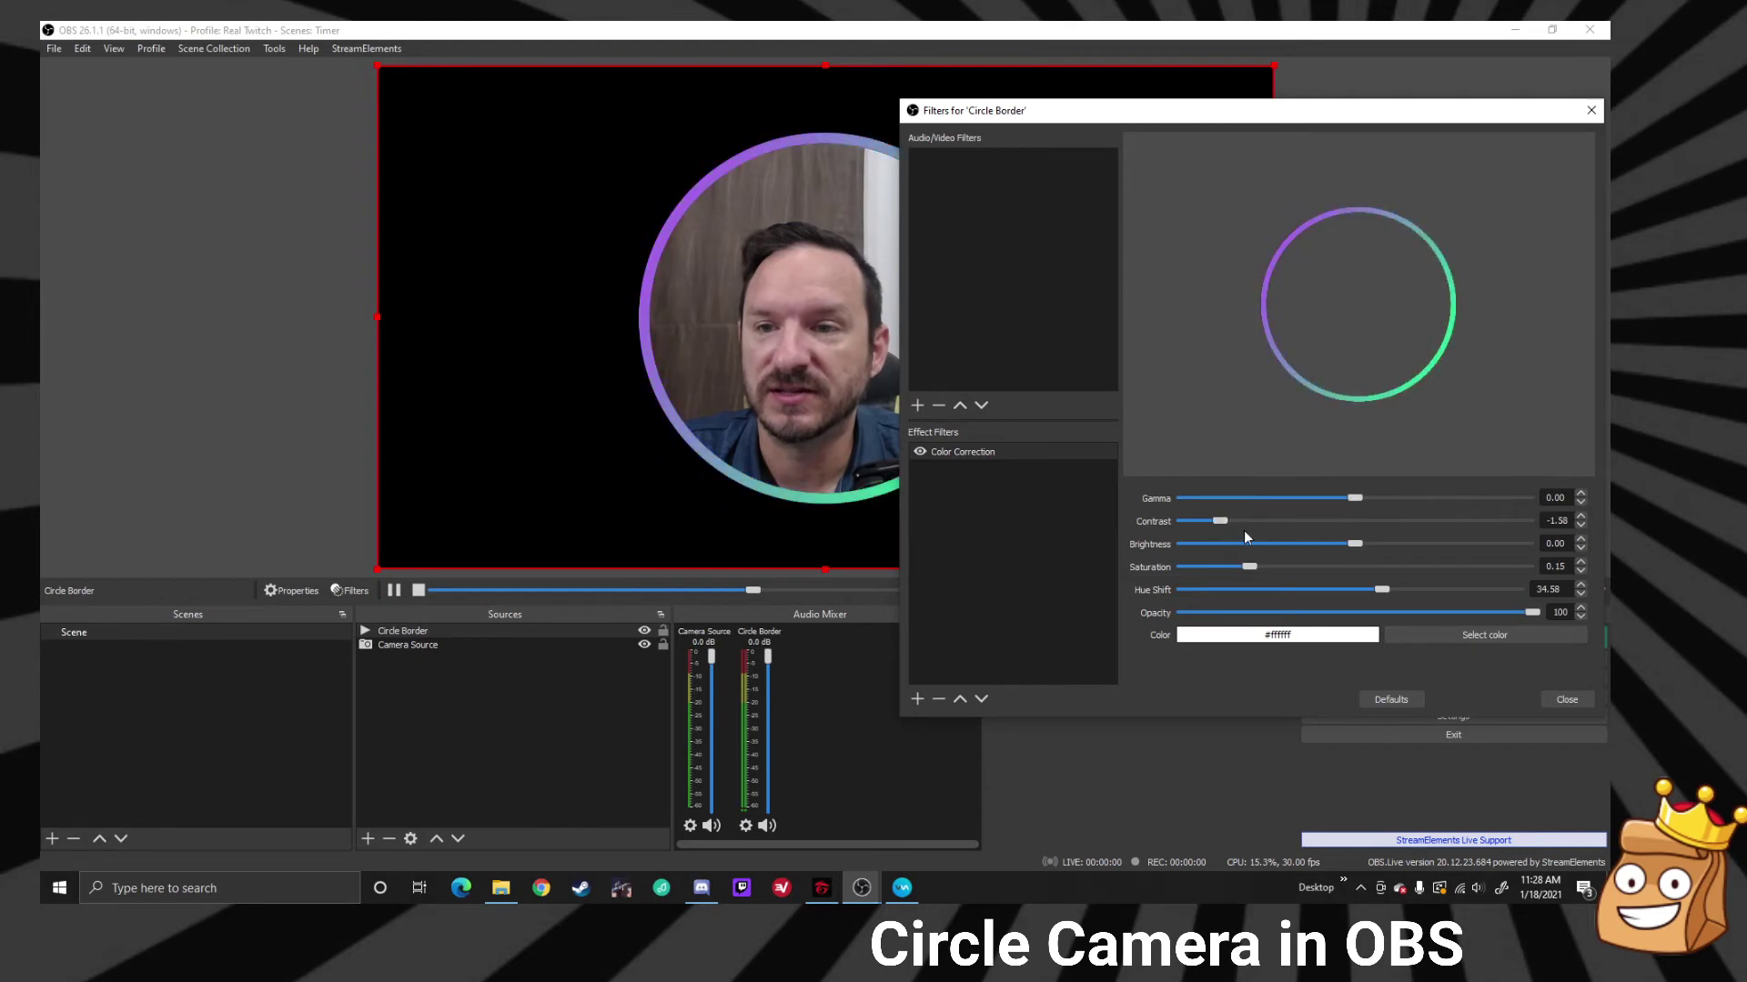
mouse_move(1379, 591)
left_mouse_down()
mouse_move(1496, 596)
mouse_move(1231, 593)
mouse_move(1372, 593)
left_mouse_up()
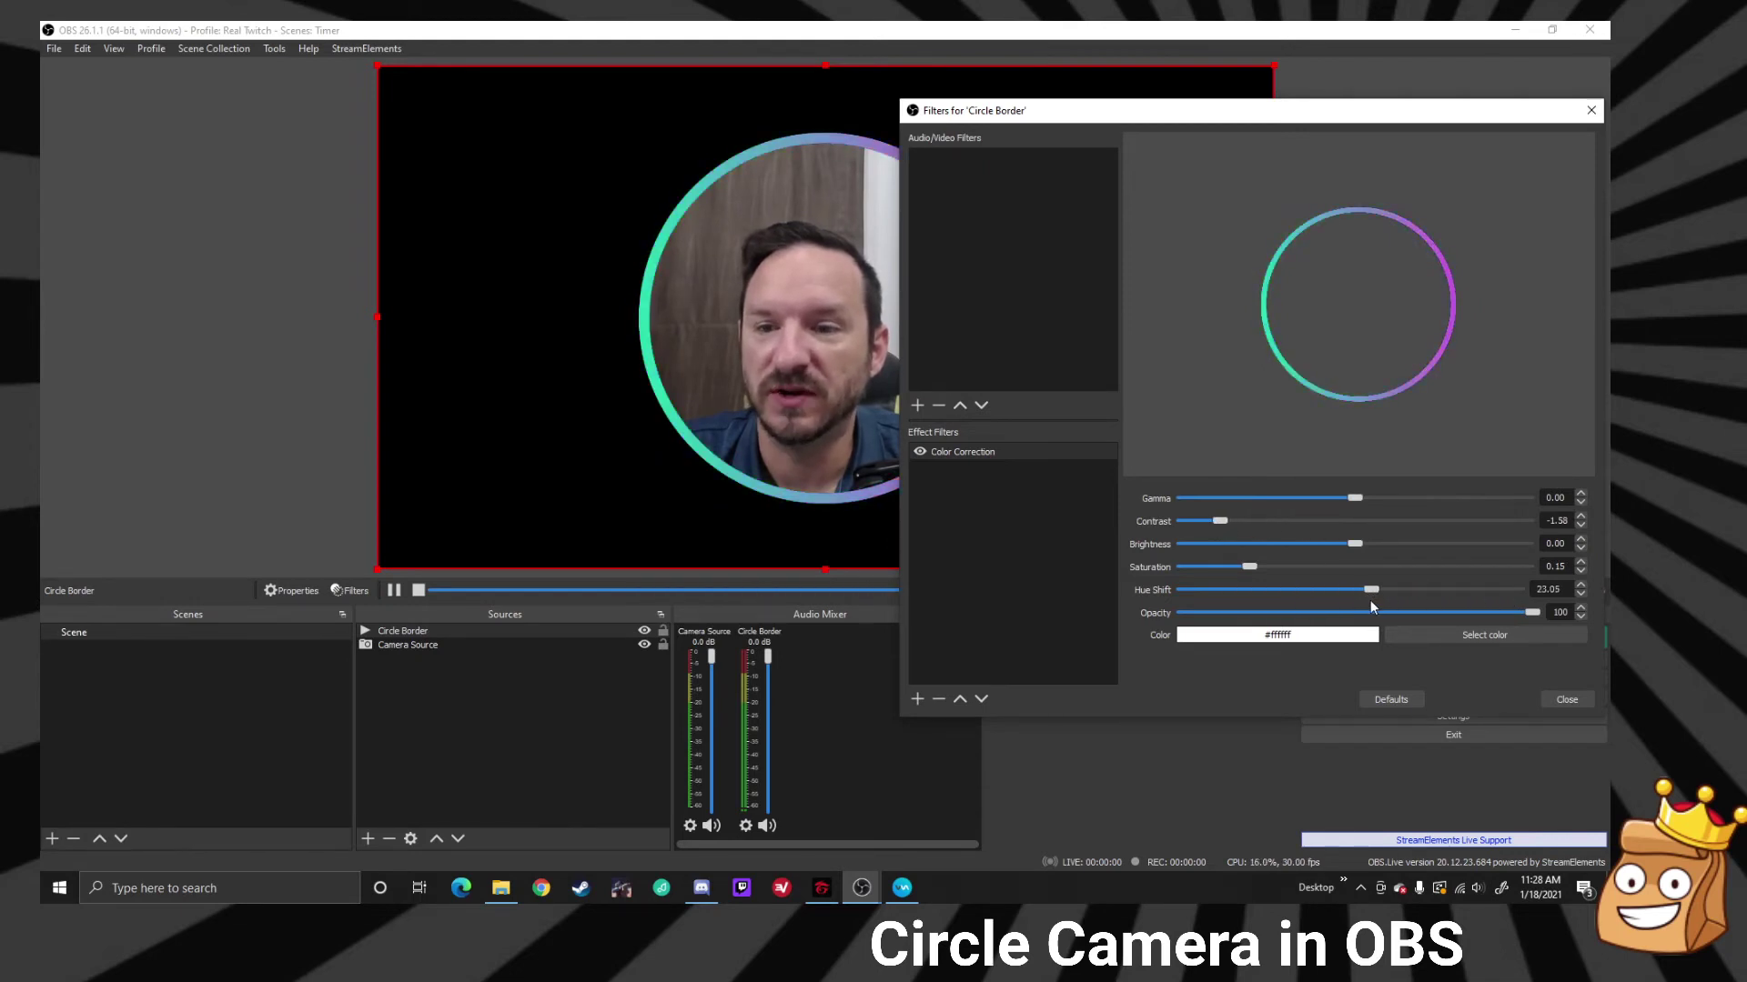
mouse_move(1225, 522)
left_mouse_down()
mouse_move(1361, 526)
mouse_move(1225, 498)
left_mouse_up()
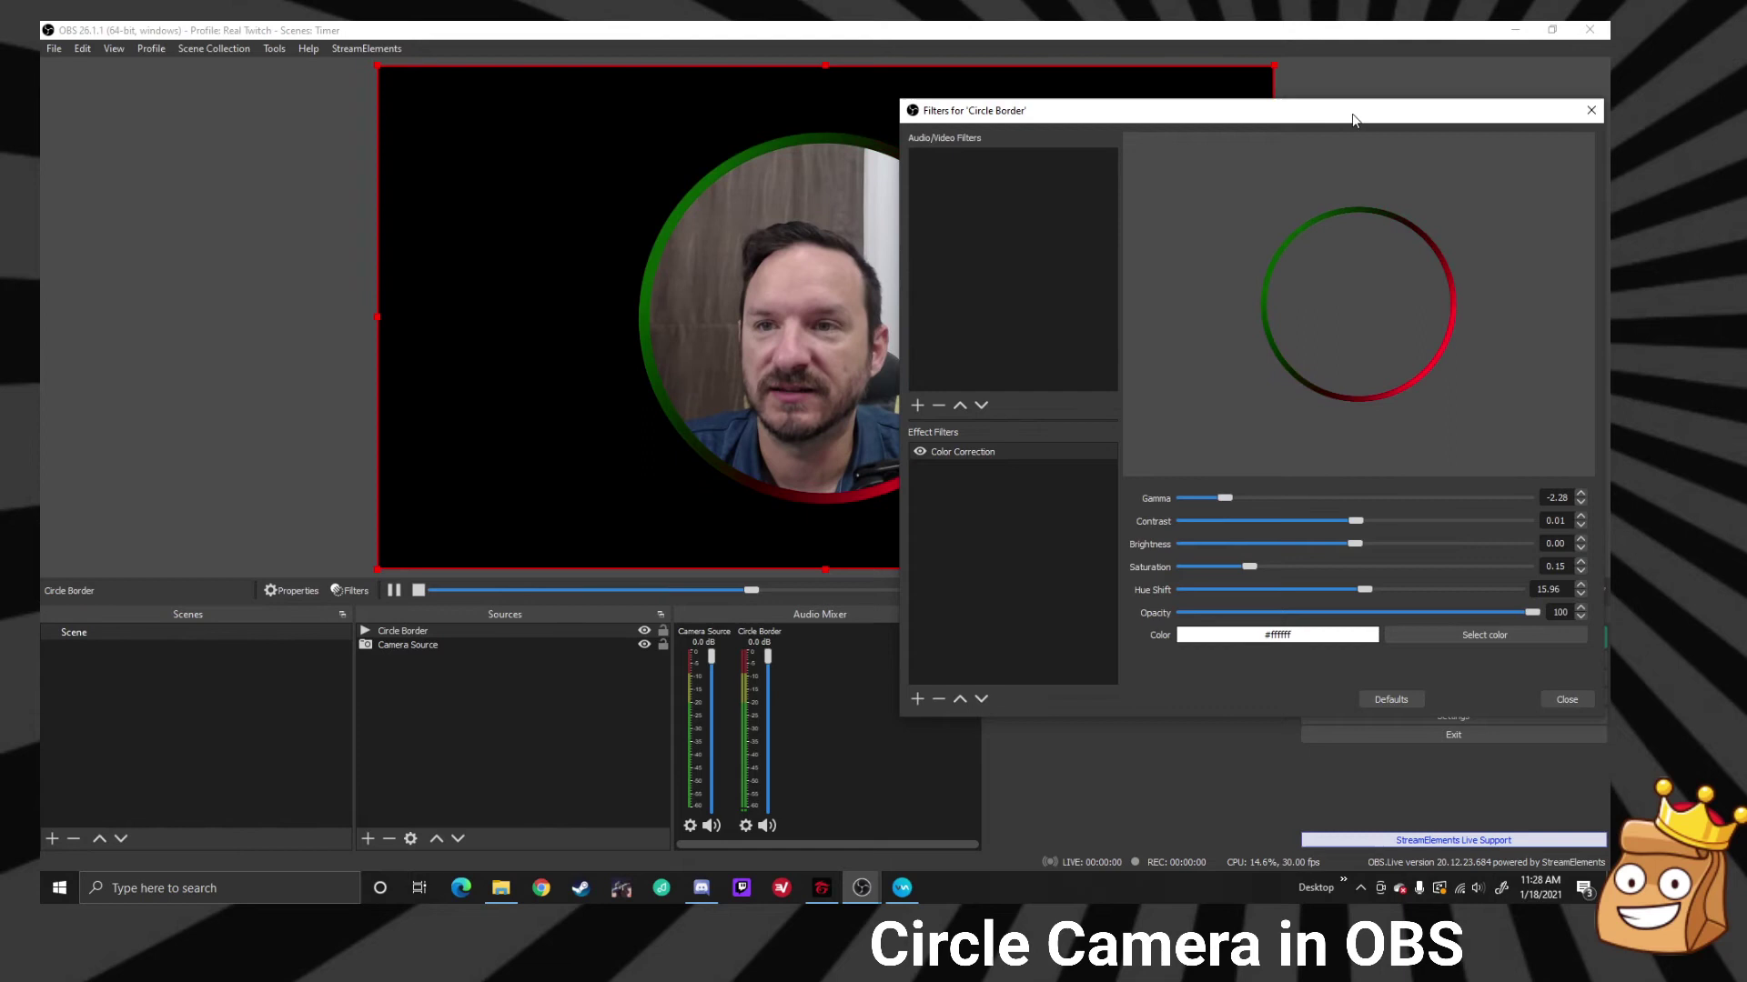
left_click_drag(1344, 110, 1161, 128)
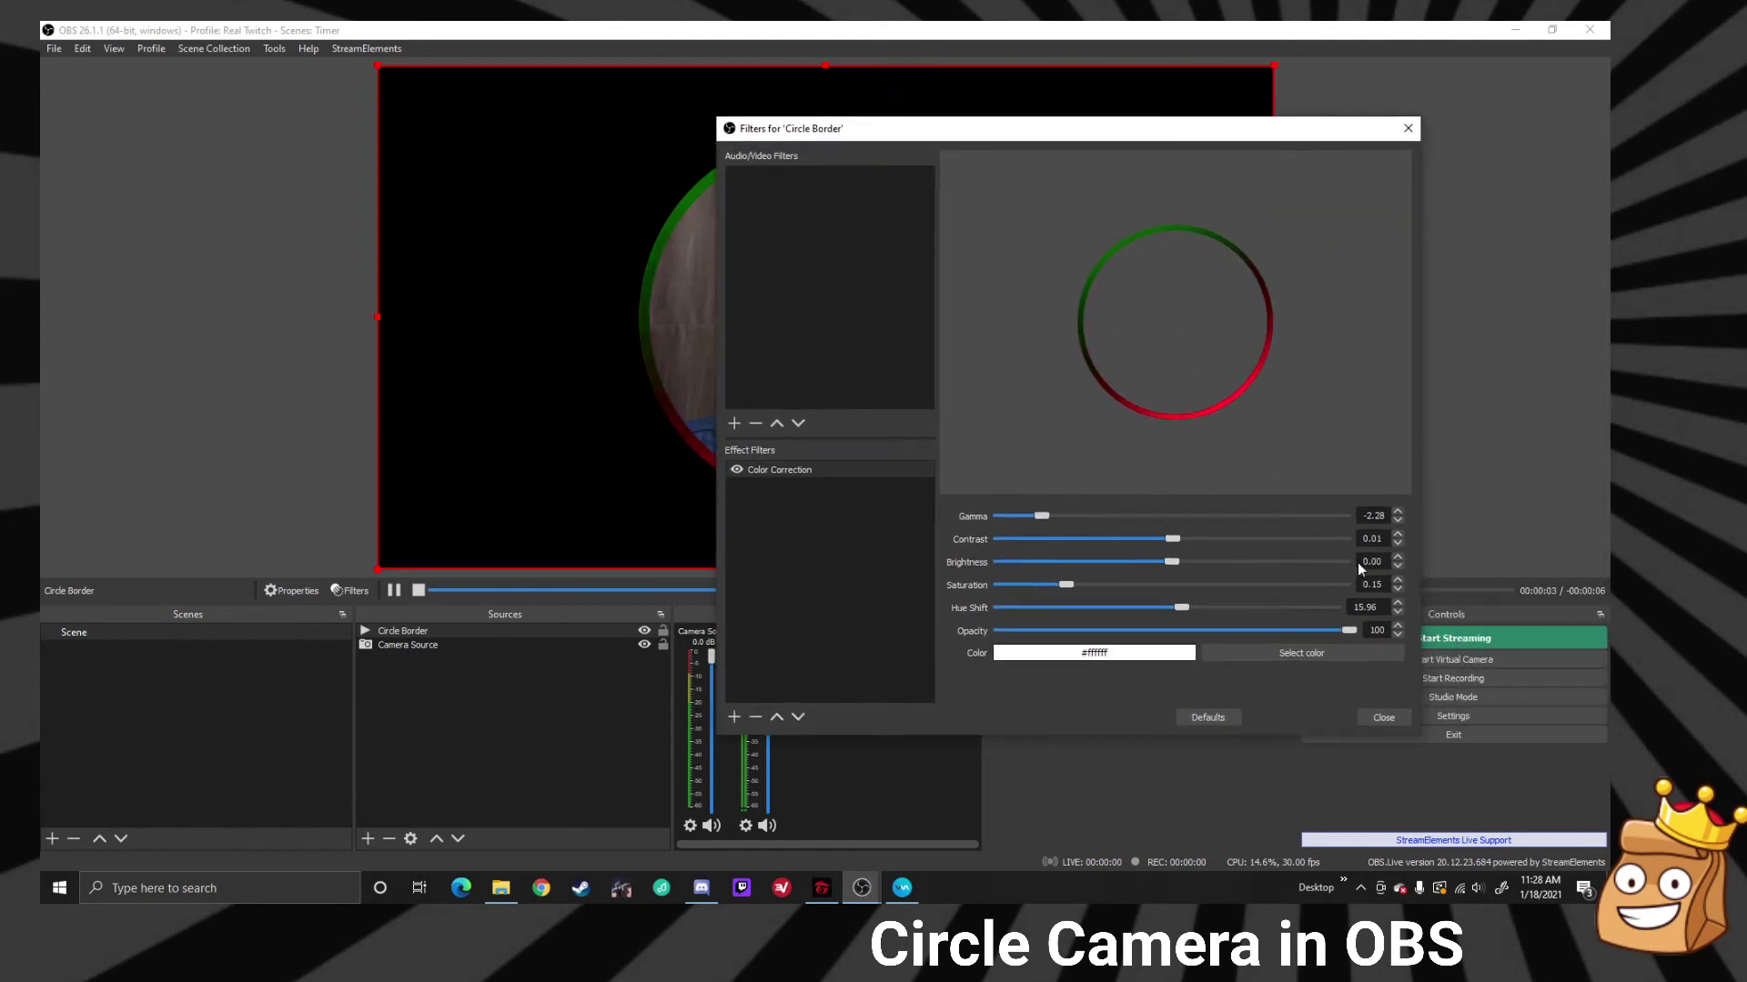
Step: Close the filters window and create a new scene named Gameplay
left_click(1381, 715)
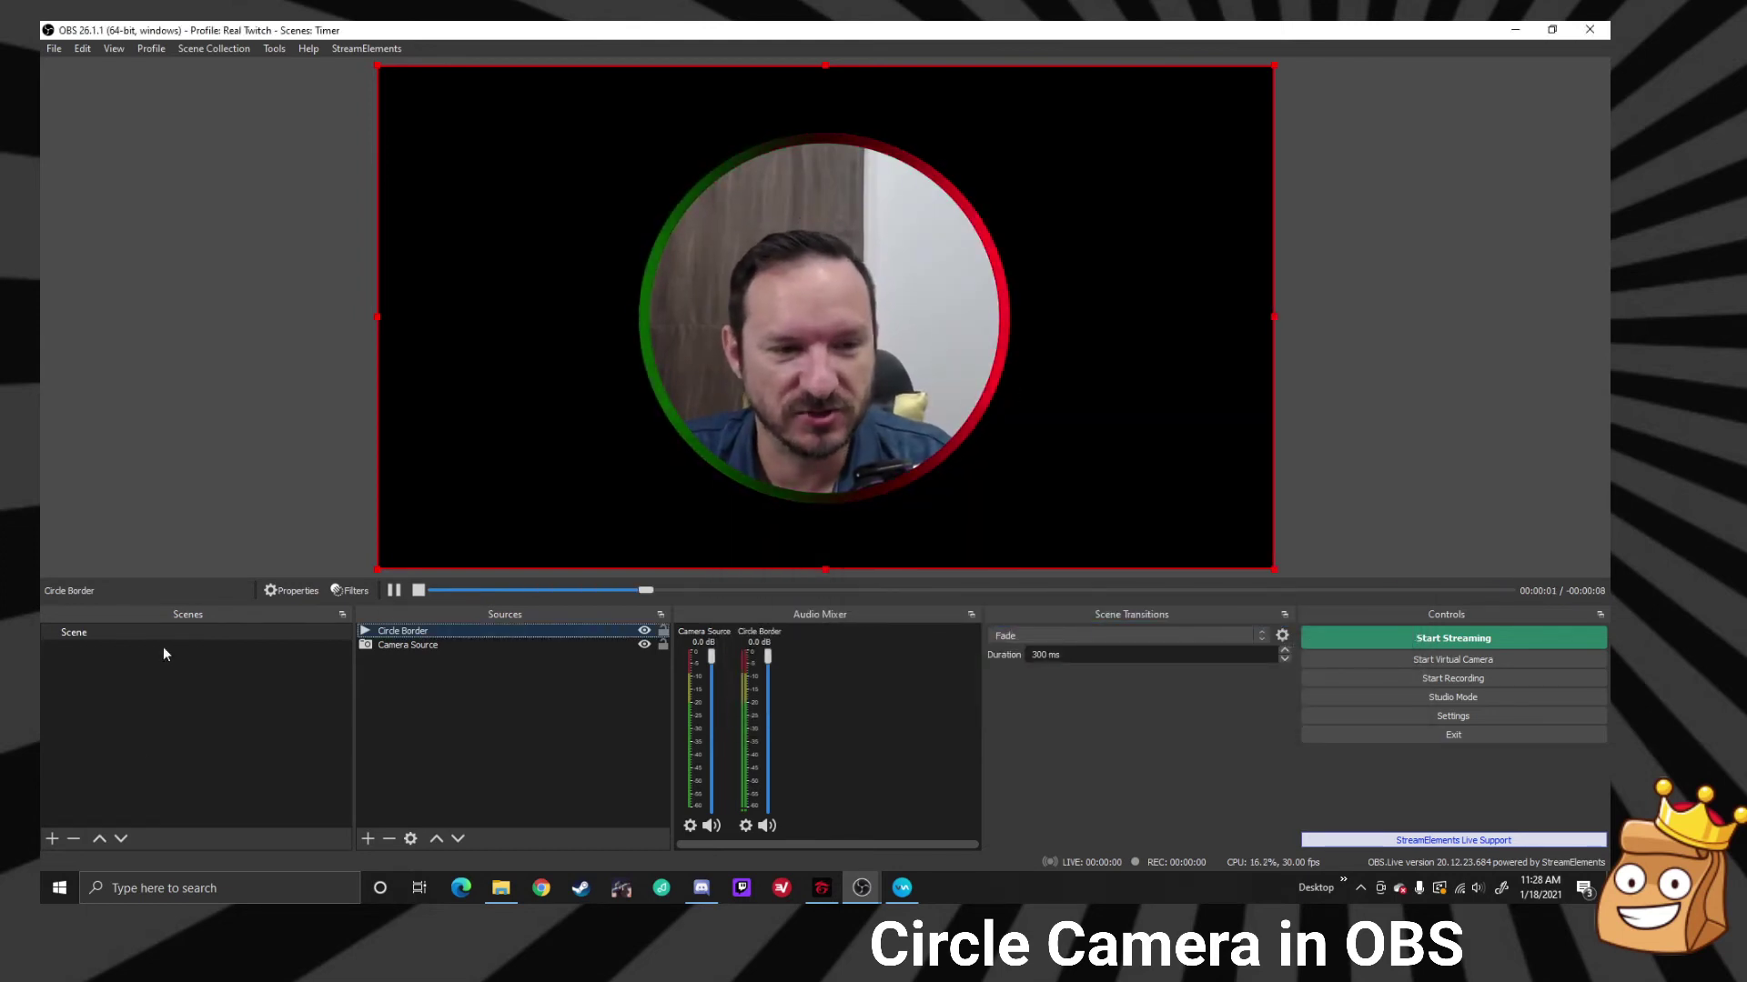
left_click(51, 839)
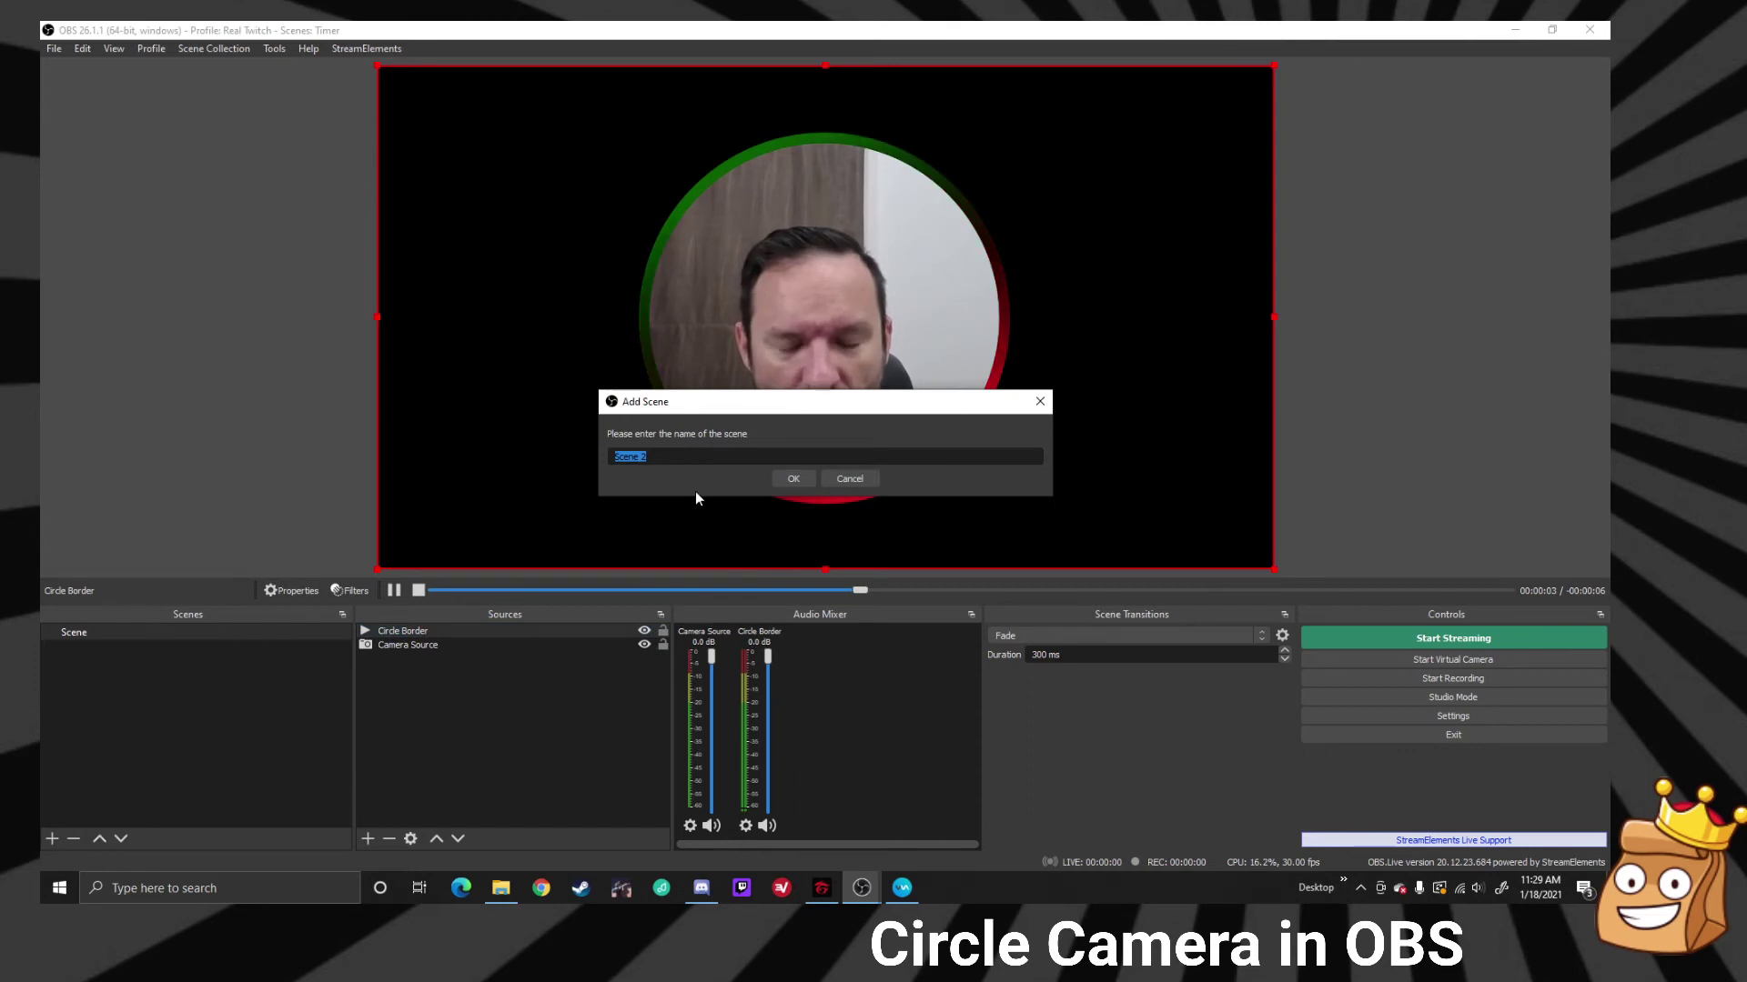
type("G")
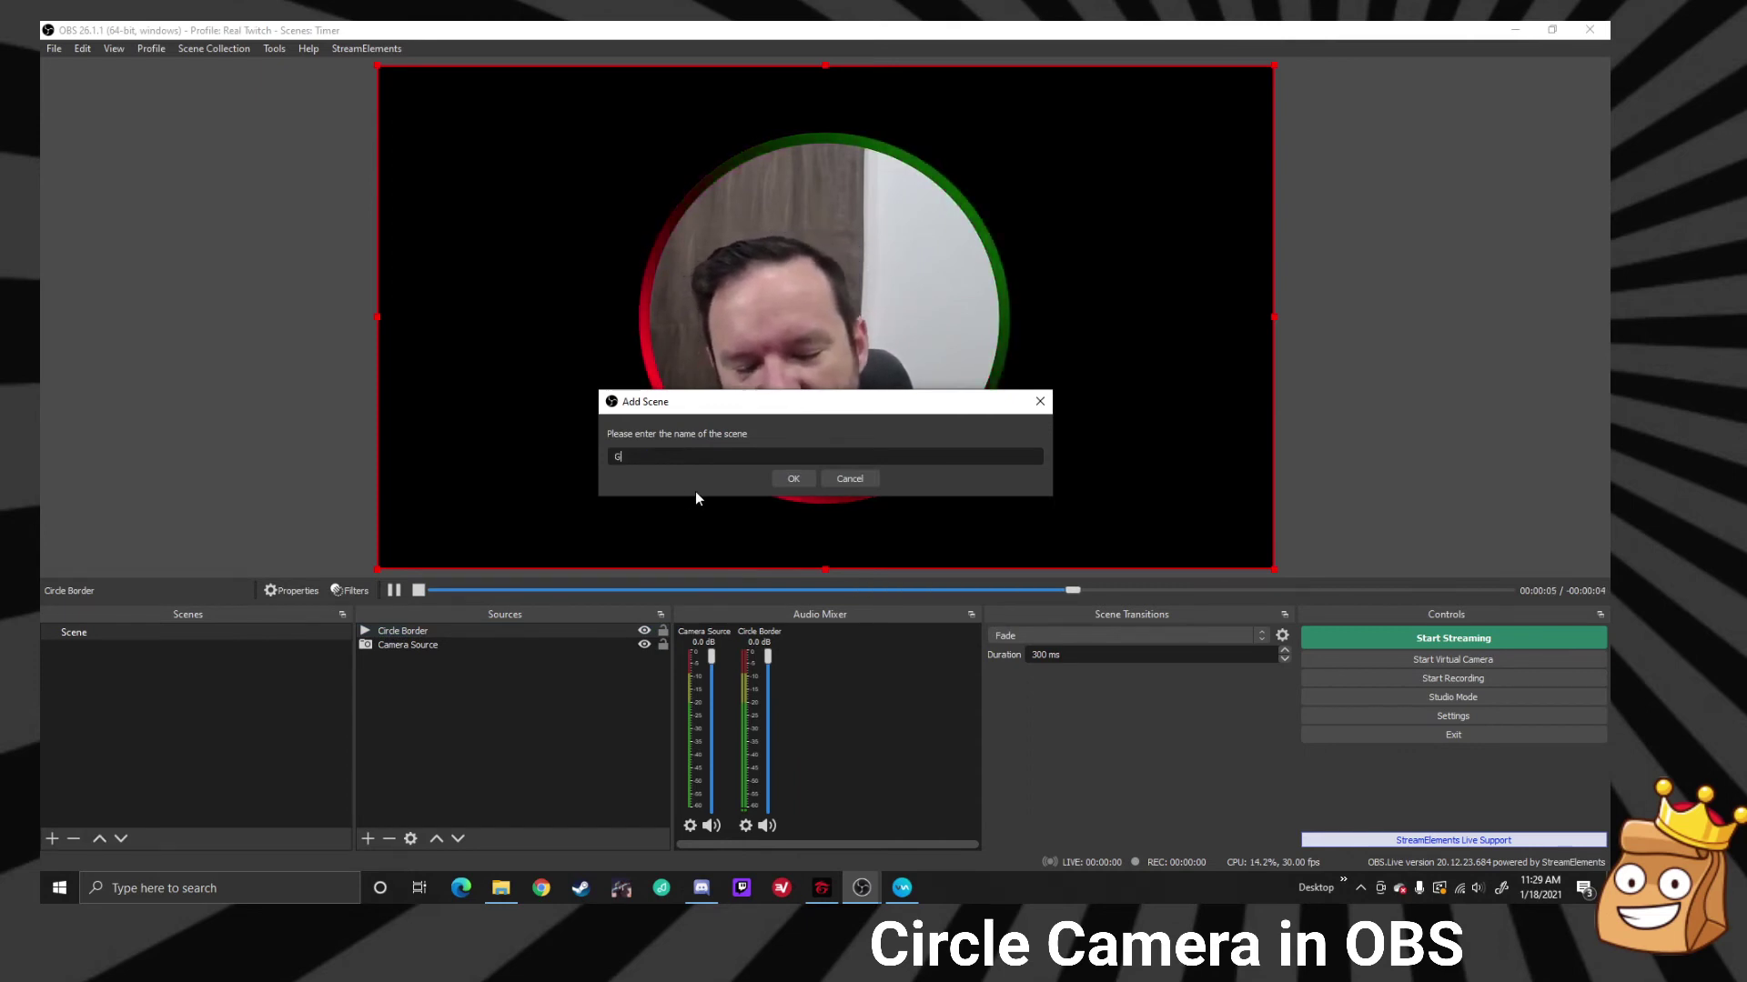
type("ameplay")
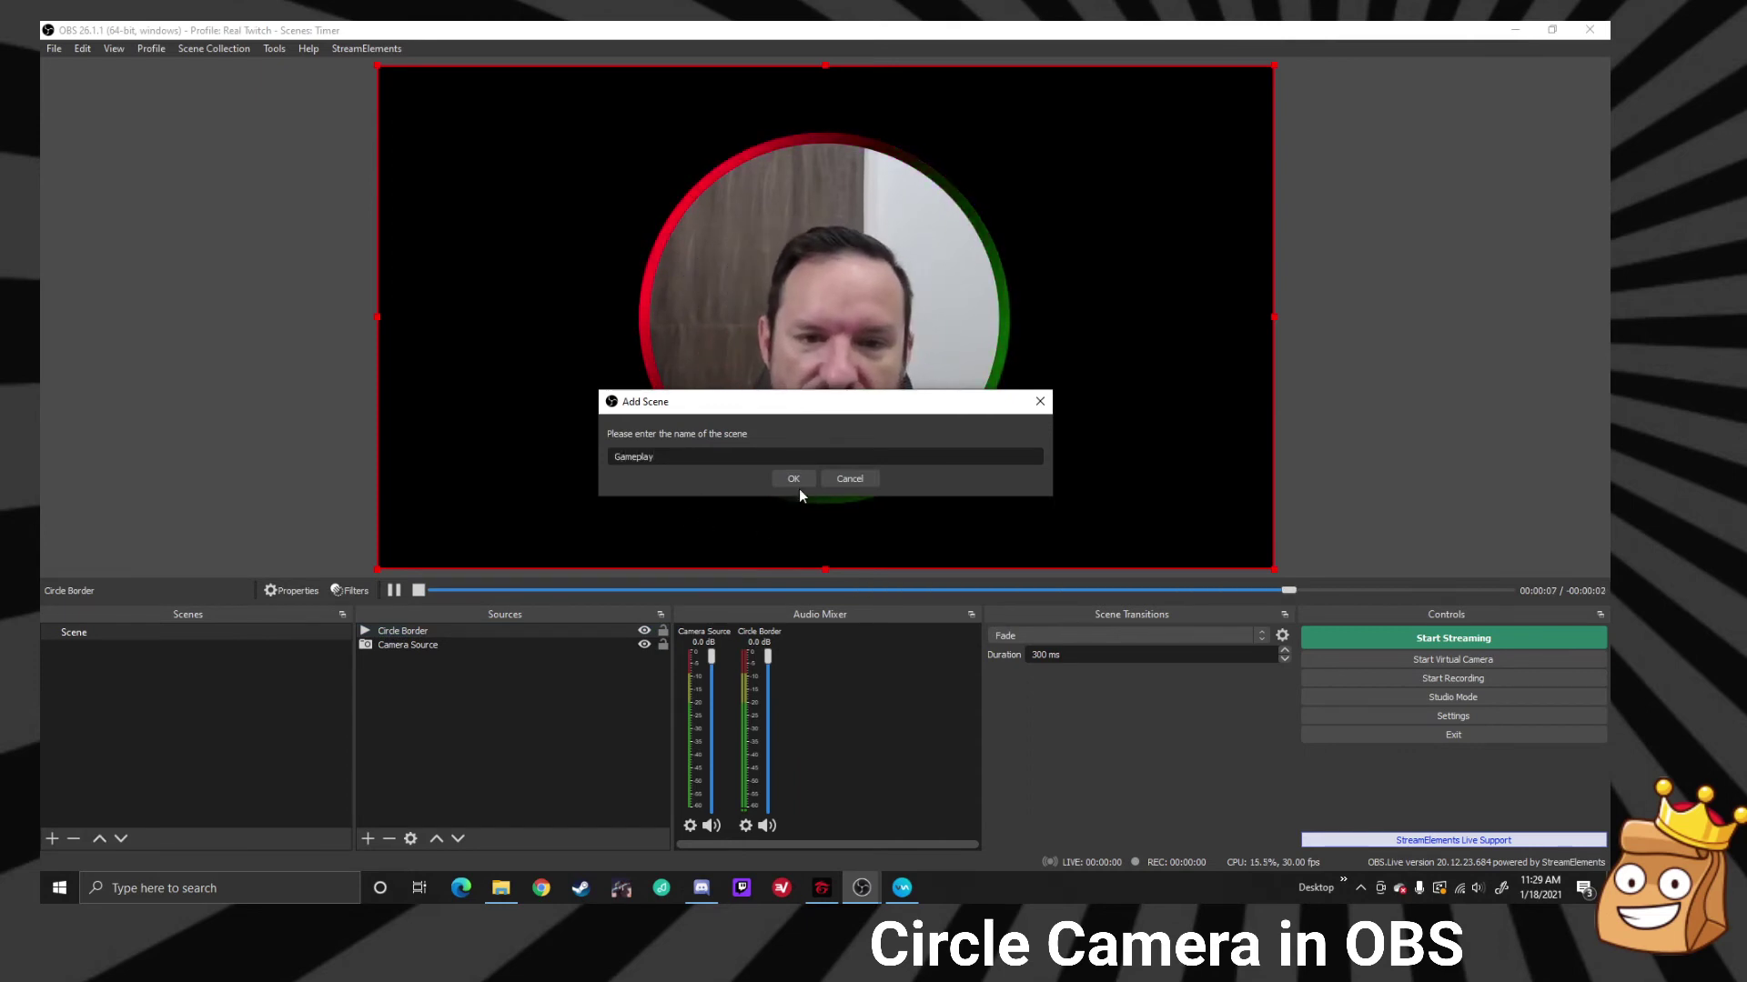
left_click(789, 482)
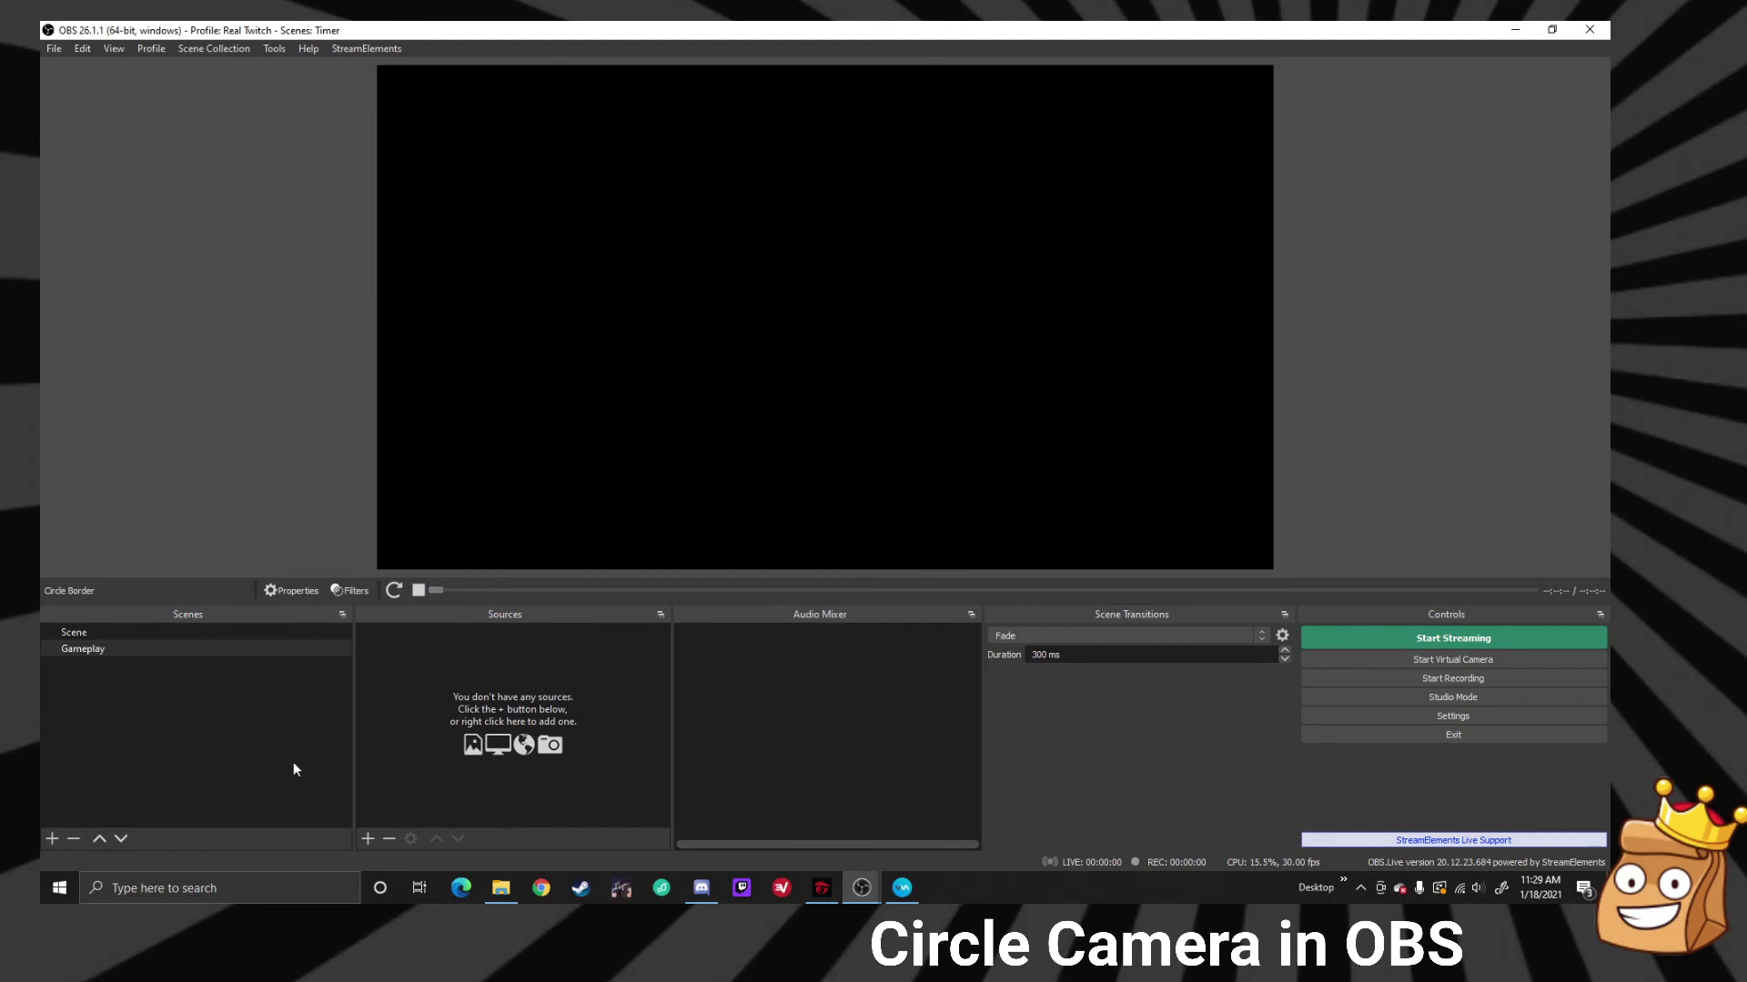
Step: Add a Display Capture source of Display 1 to Gameplay
left_click(368, 839)
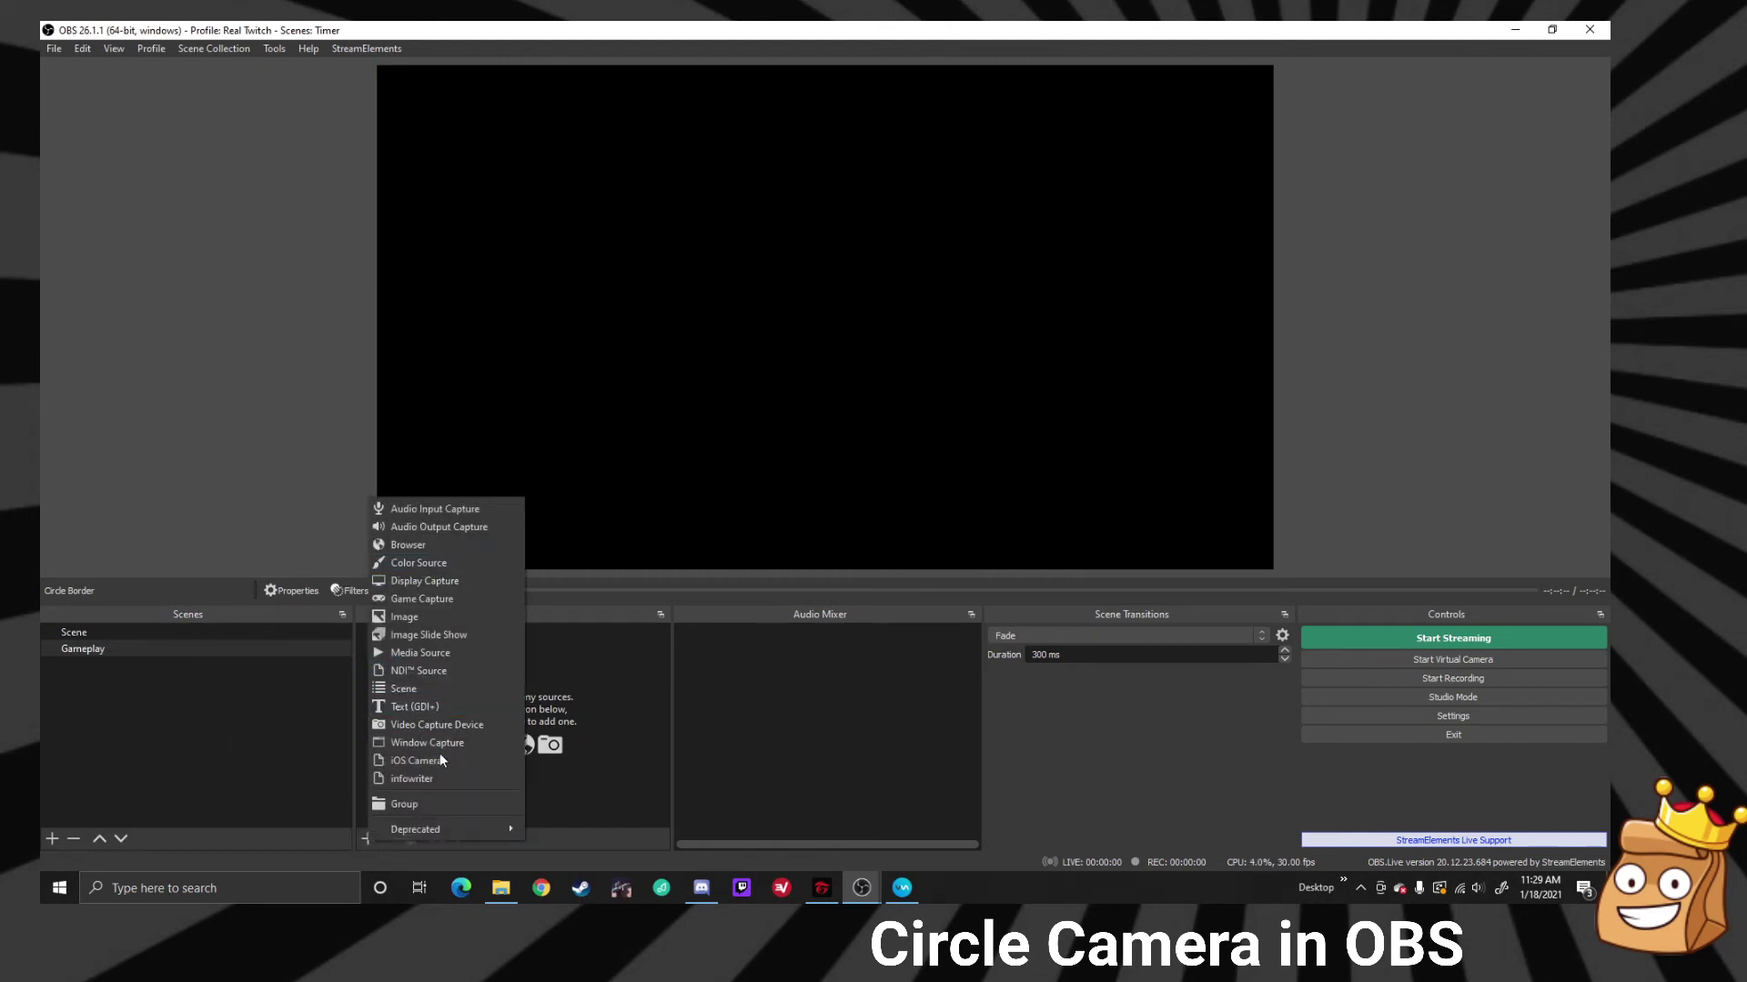
left_click(424, 580)
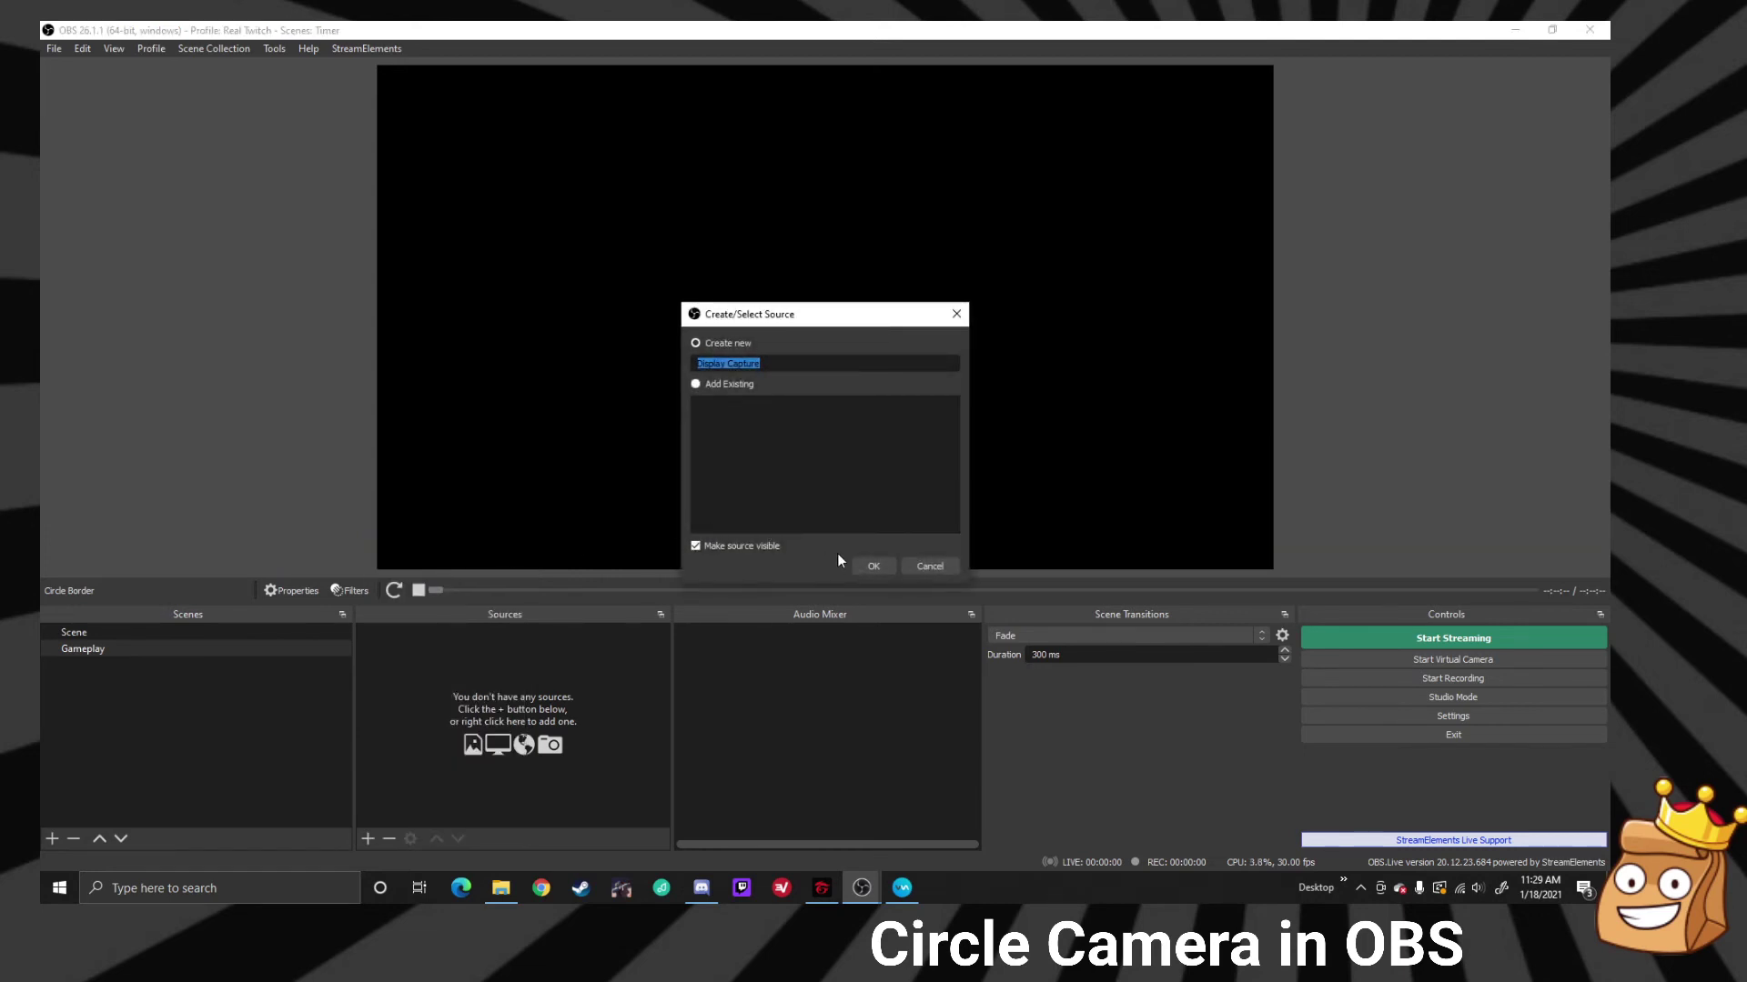
left_click(873, 566)
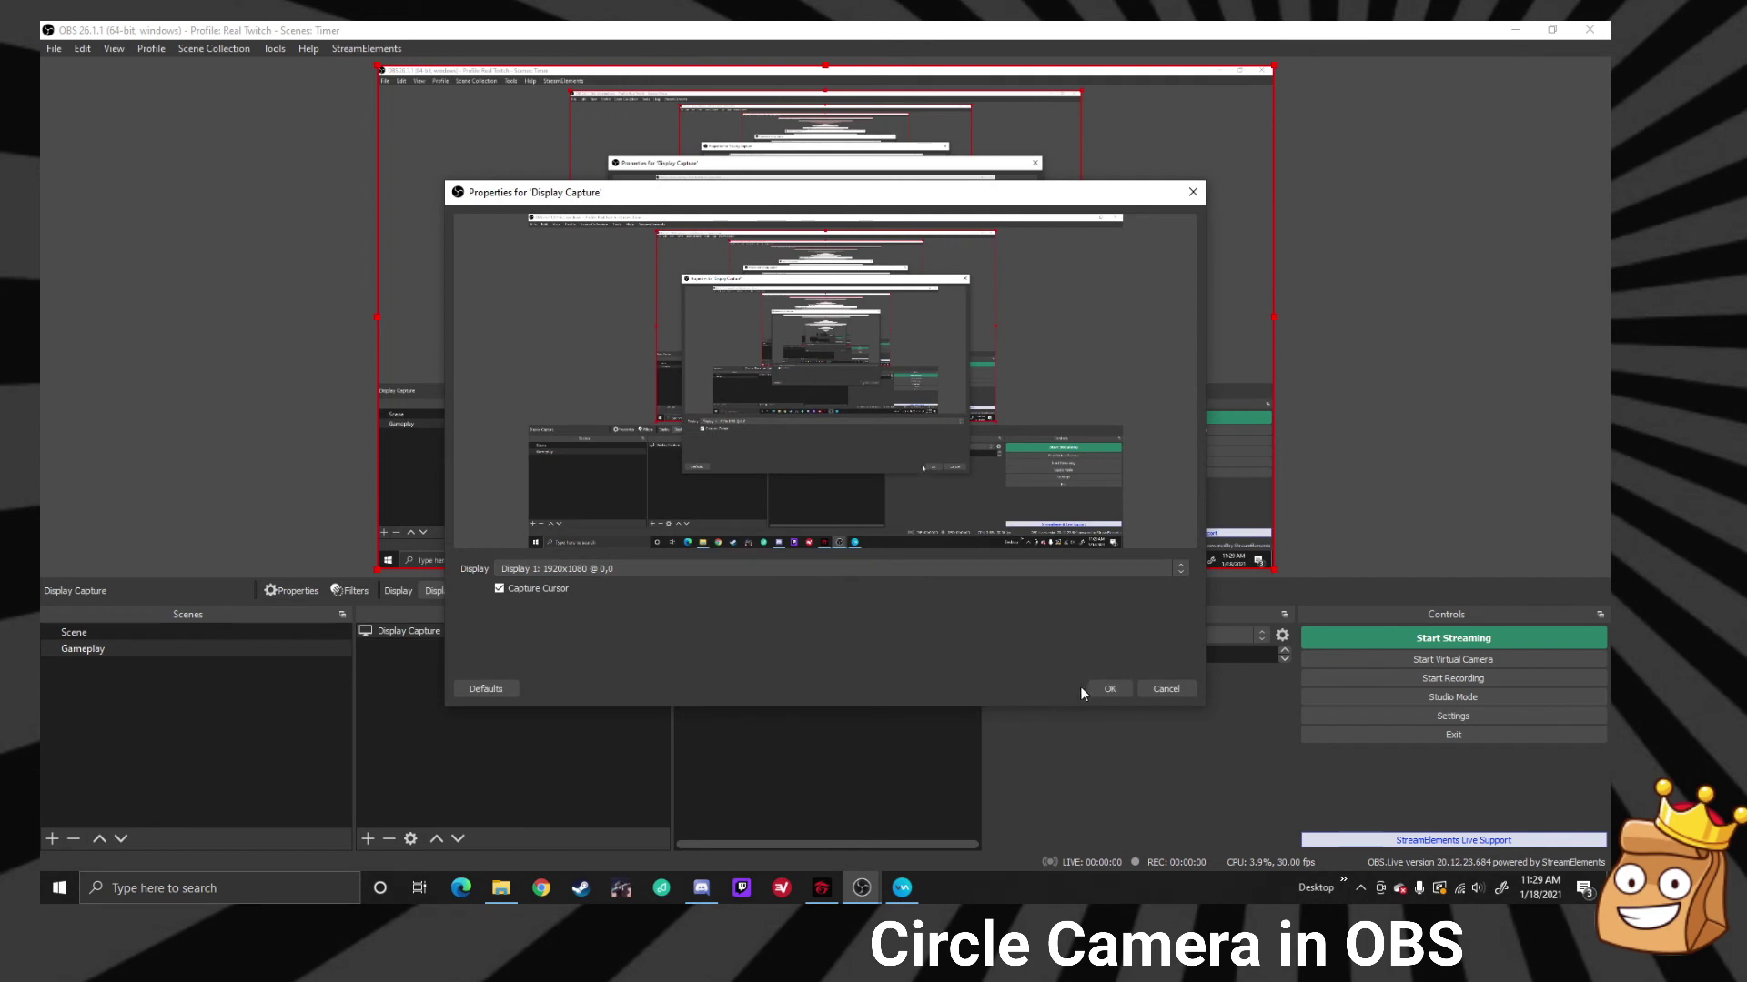
left_click(1110, 690)
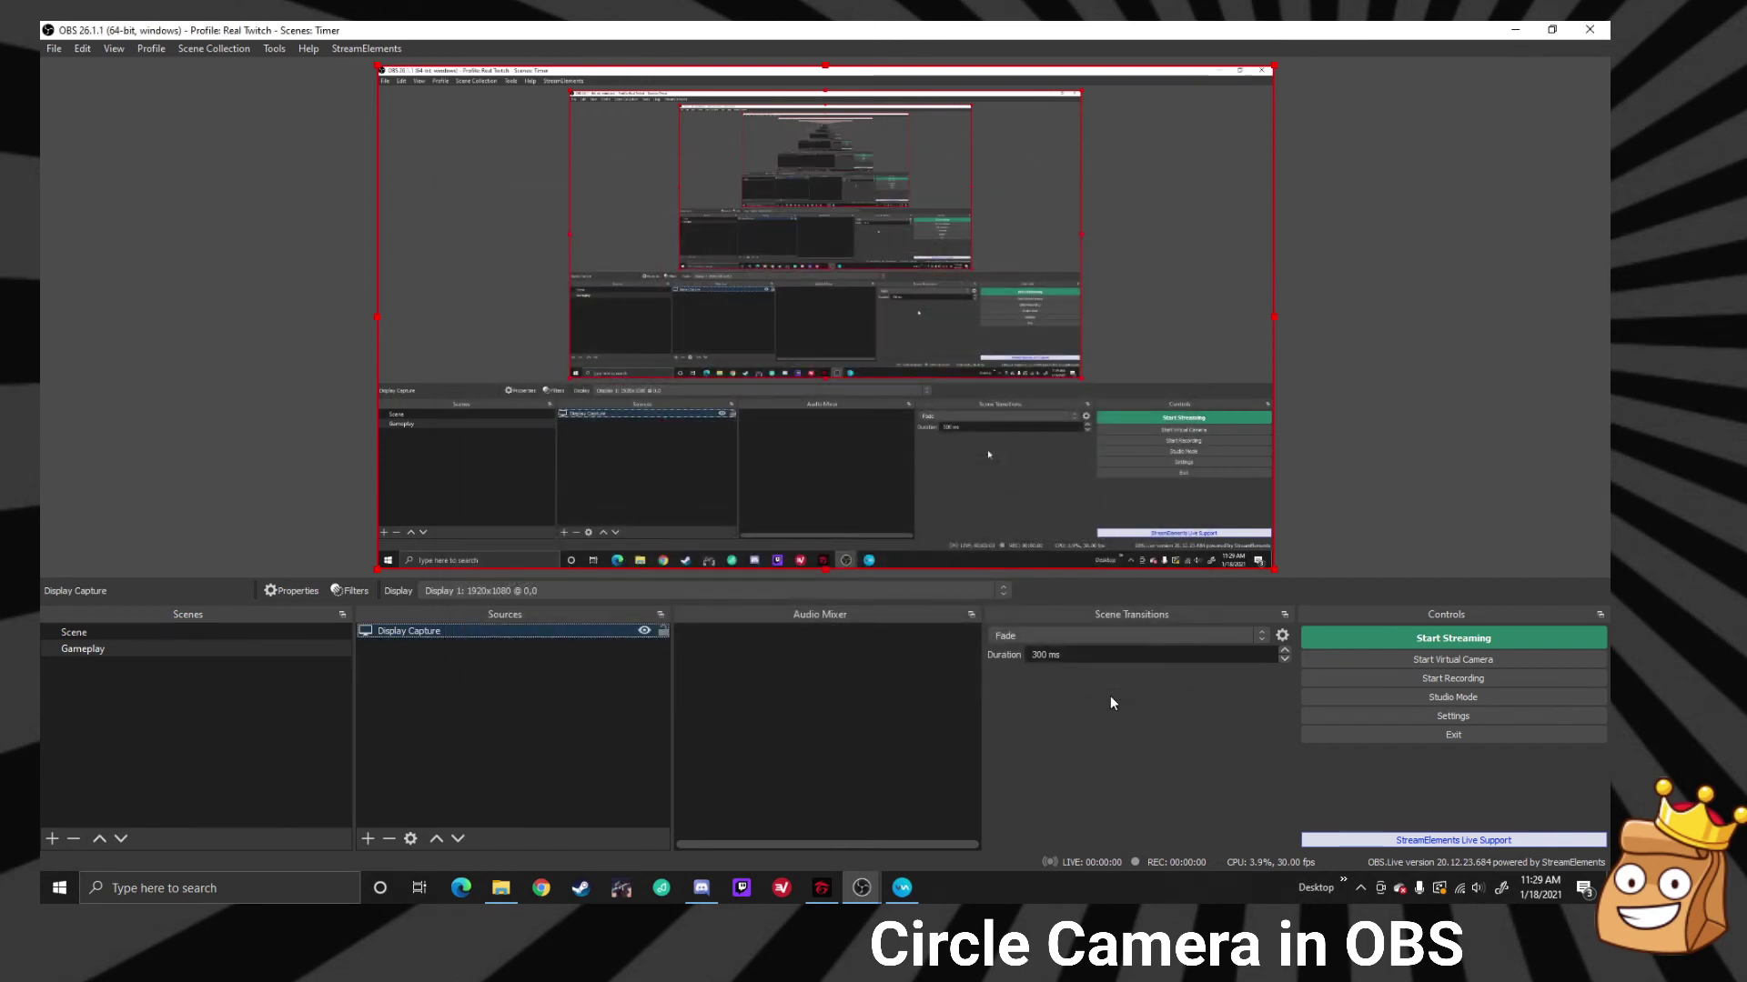
Step: Add the existing scene named Scene as a source in Gameplay
left_click(367, 837)
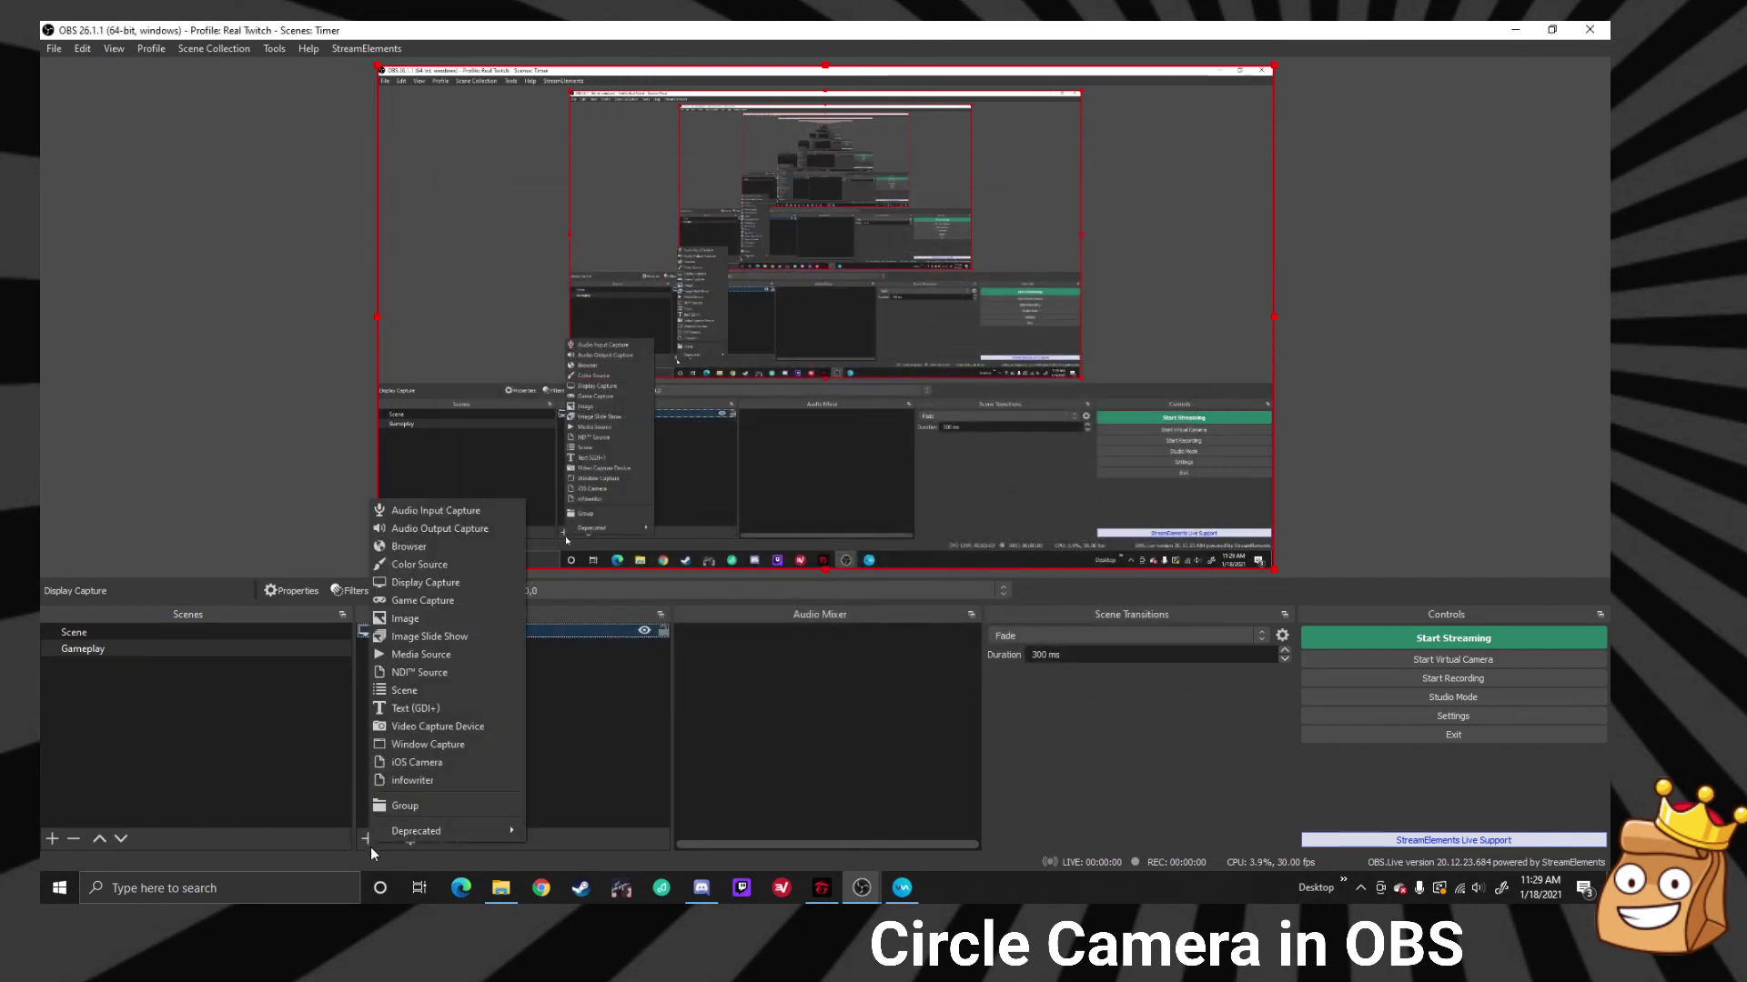
left_click(407, 690)
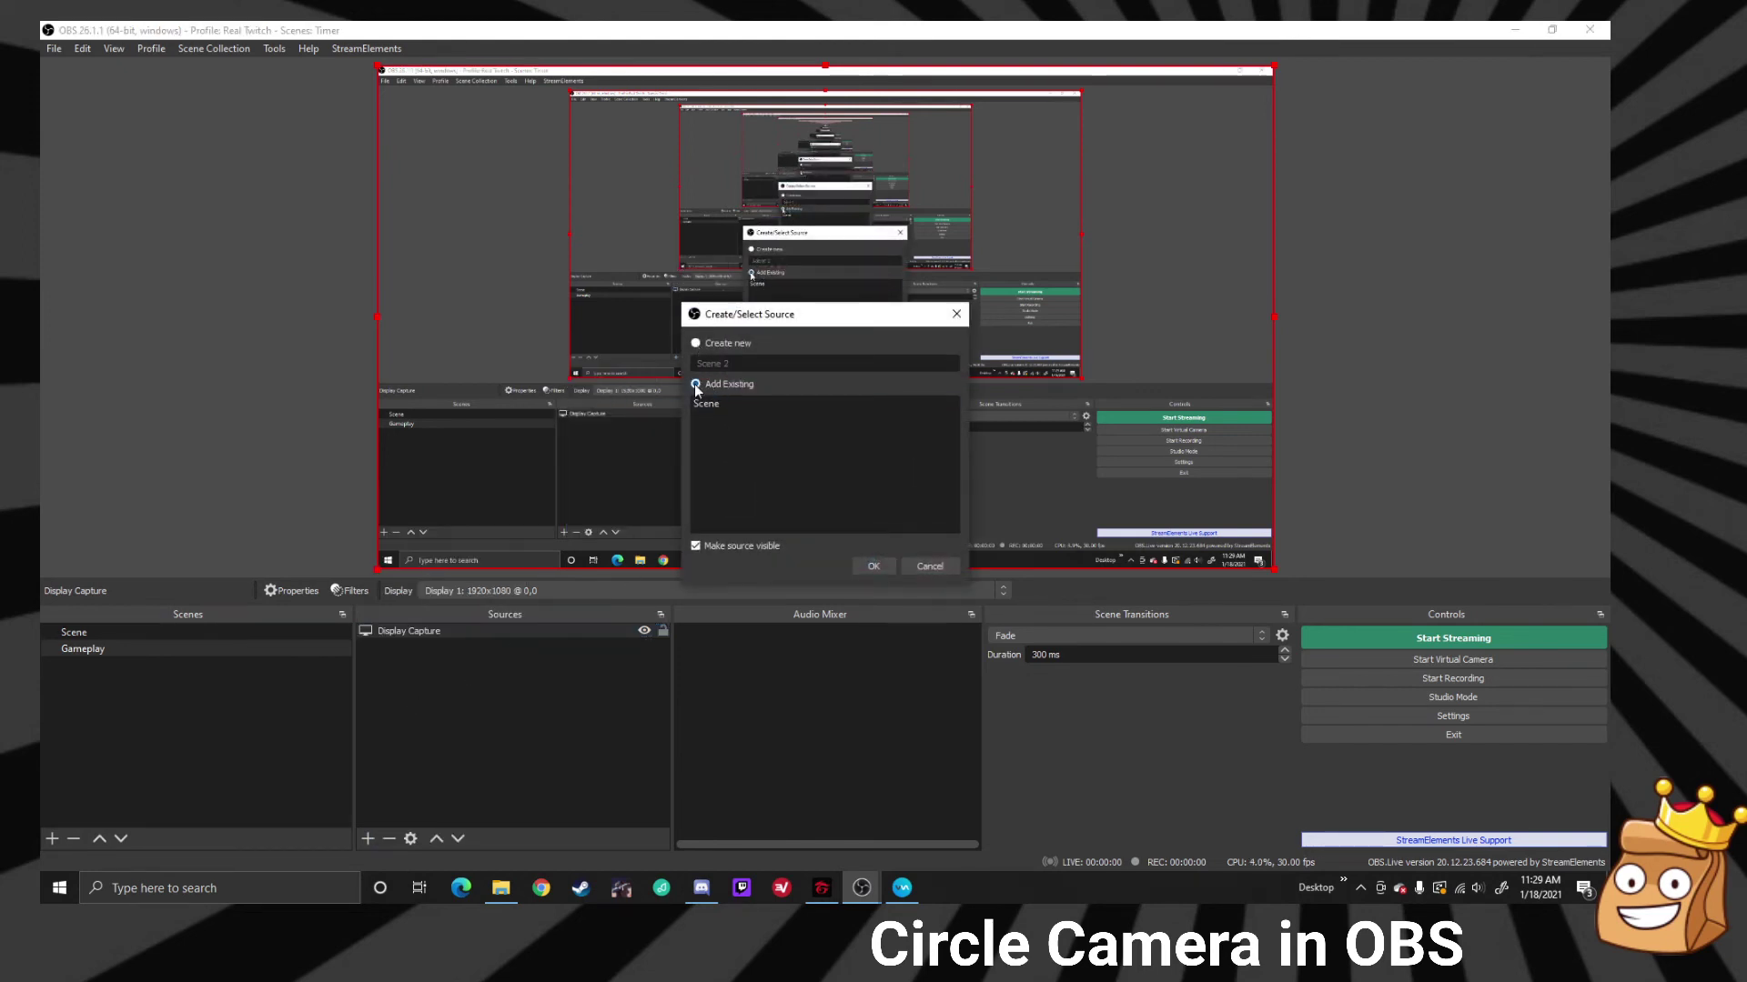
left_click(707, 404)
left_click(872, 566)
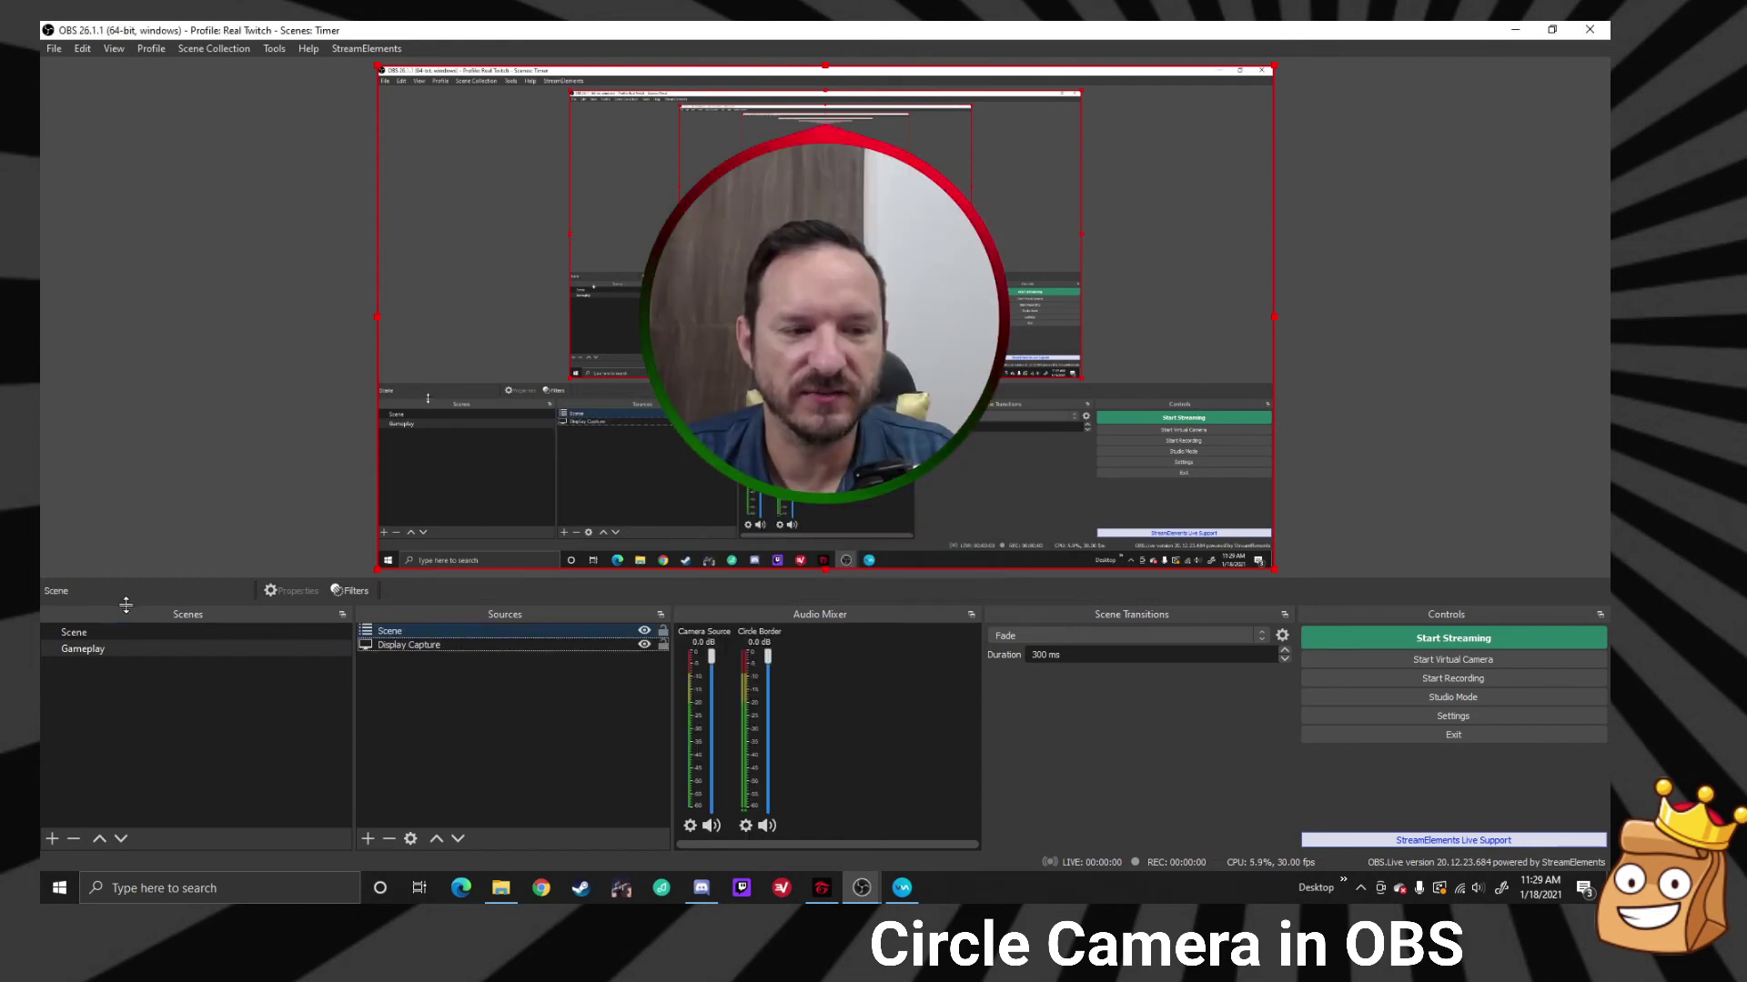
Step: Rename the scene called Scene to Camera
left_click(79, 631)
right_click(84, 632)
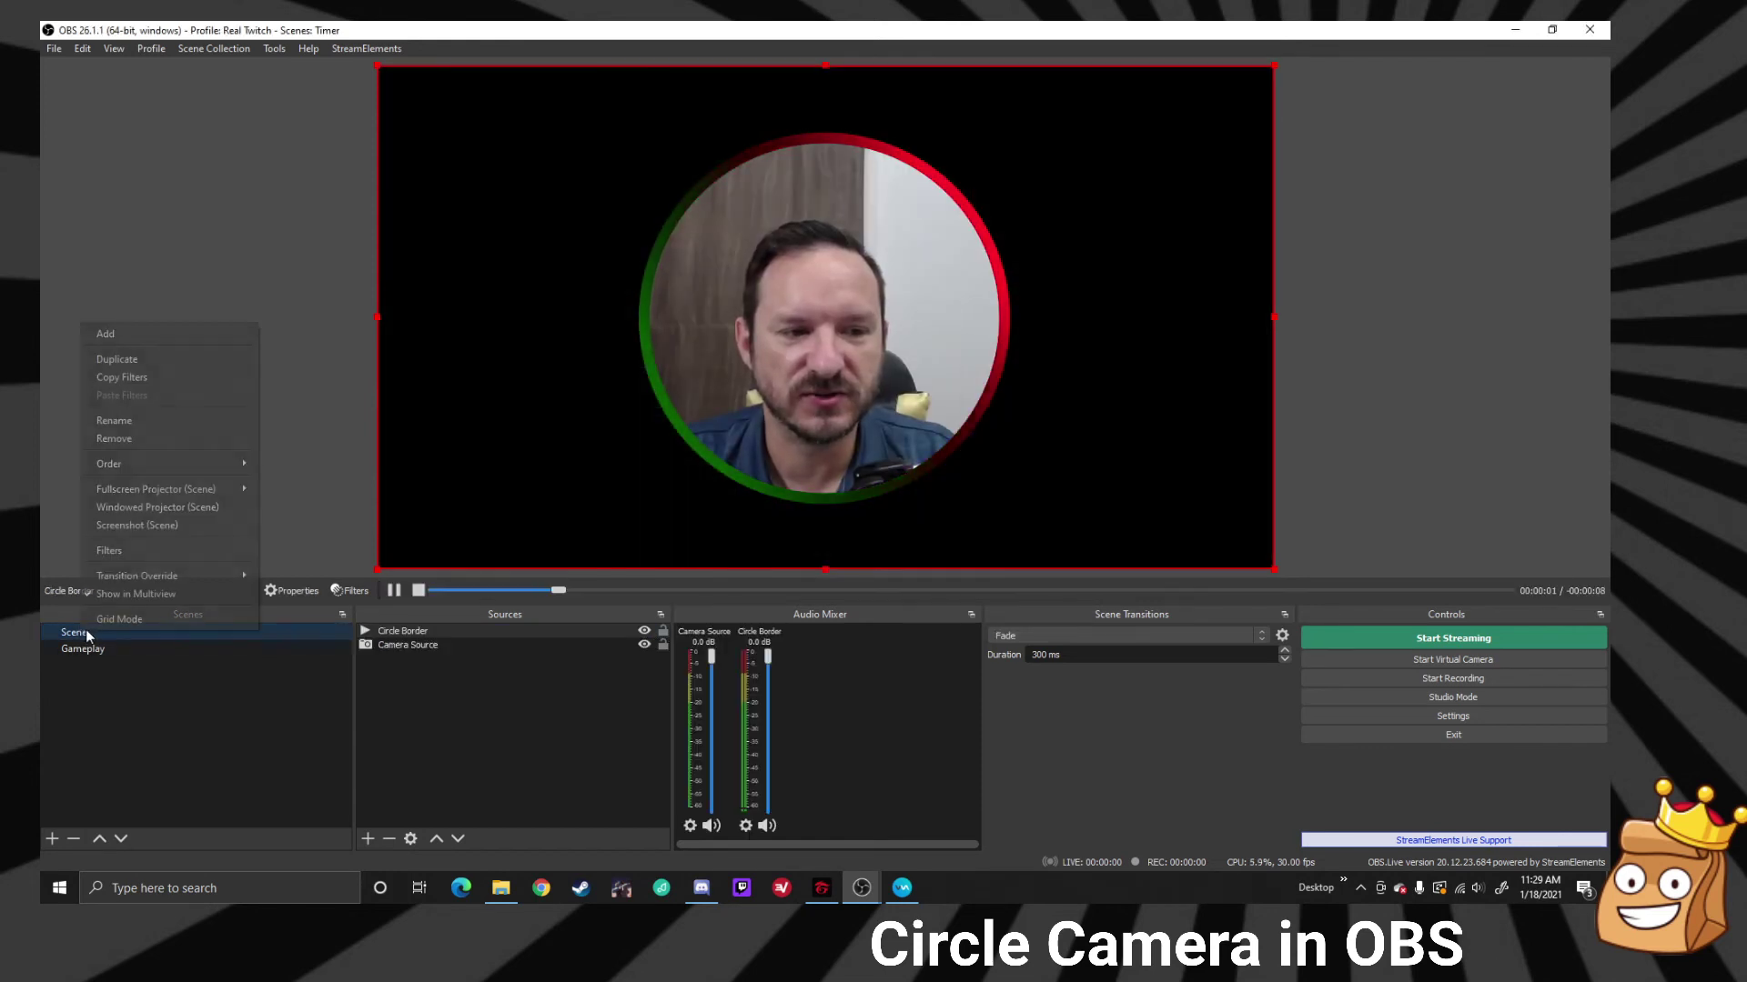
left_click(142, 422)
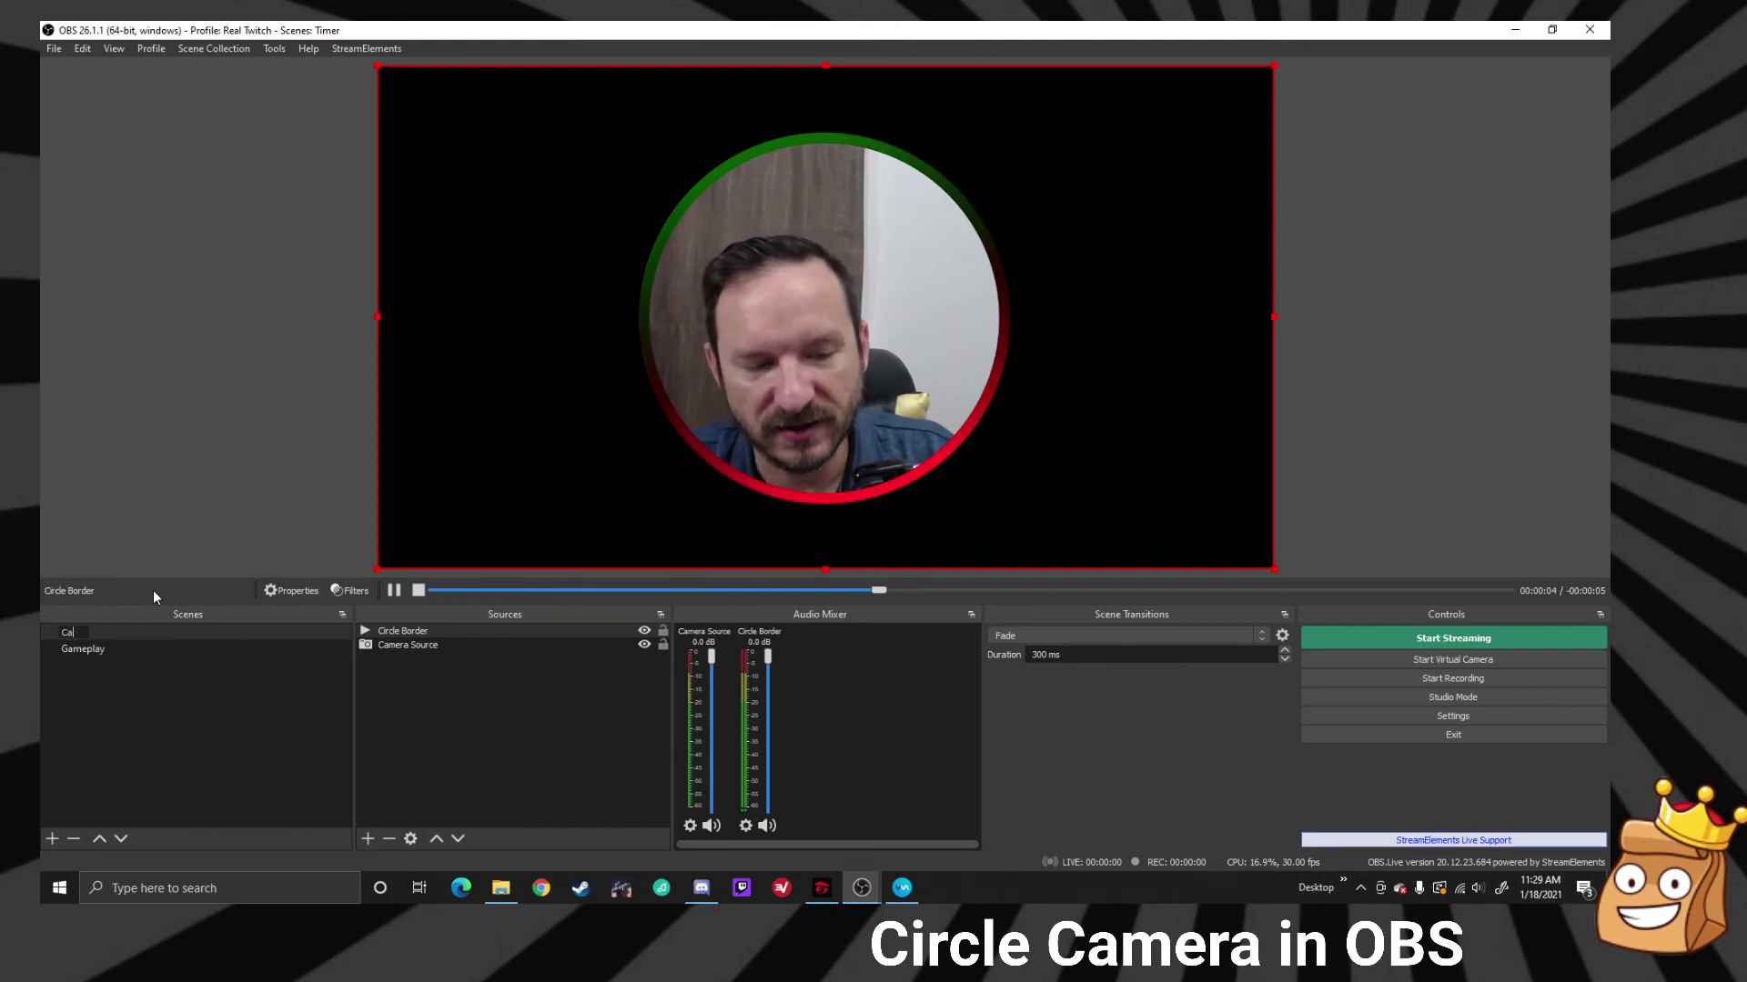
type("Camera")
key("Return")
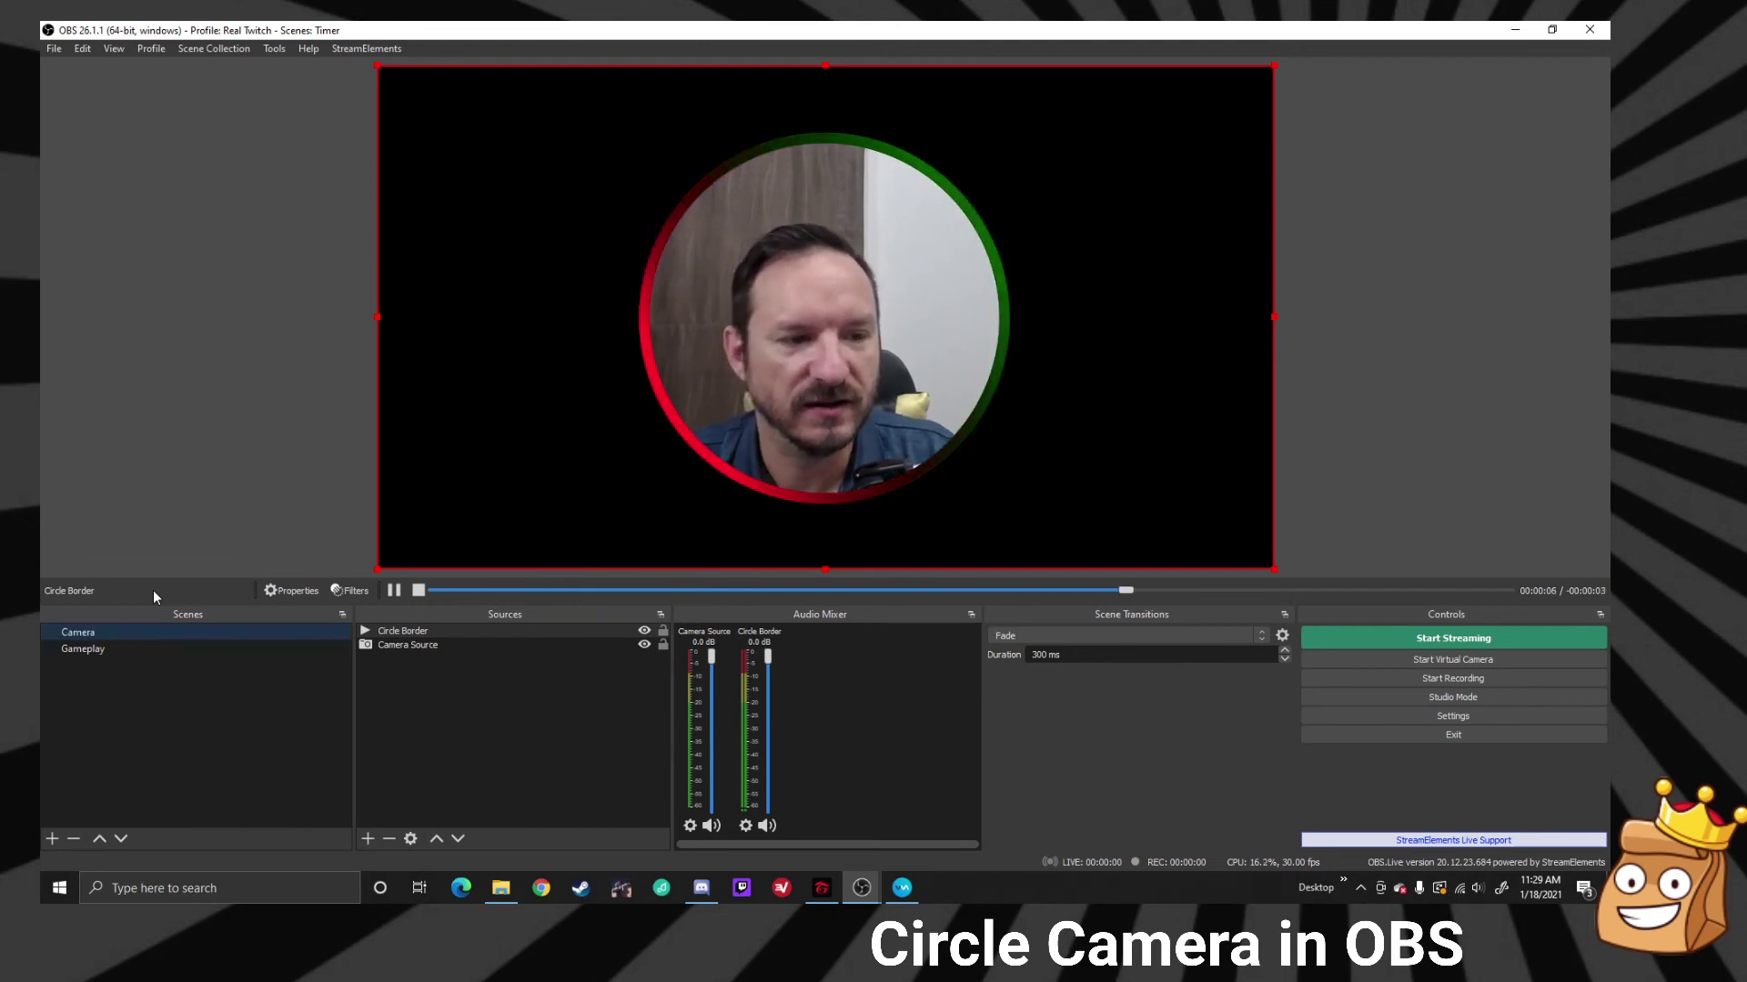
Step: In Gameplay, shrink the circular Camera source and fit it into the canvas's bottom-left corner
left_click(242, 648)
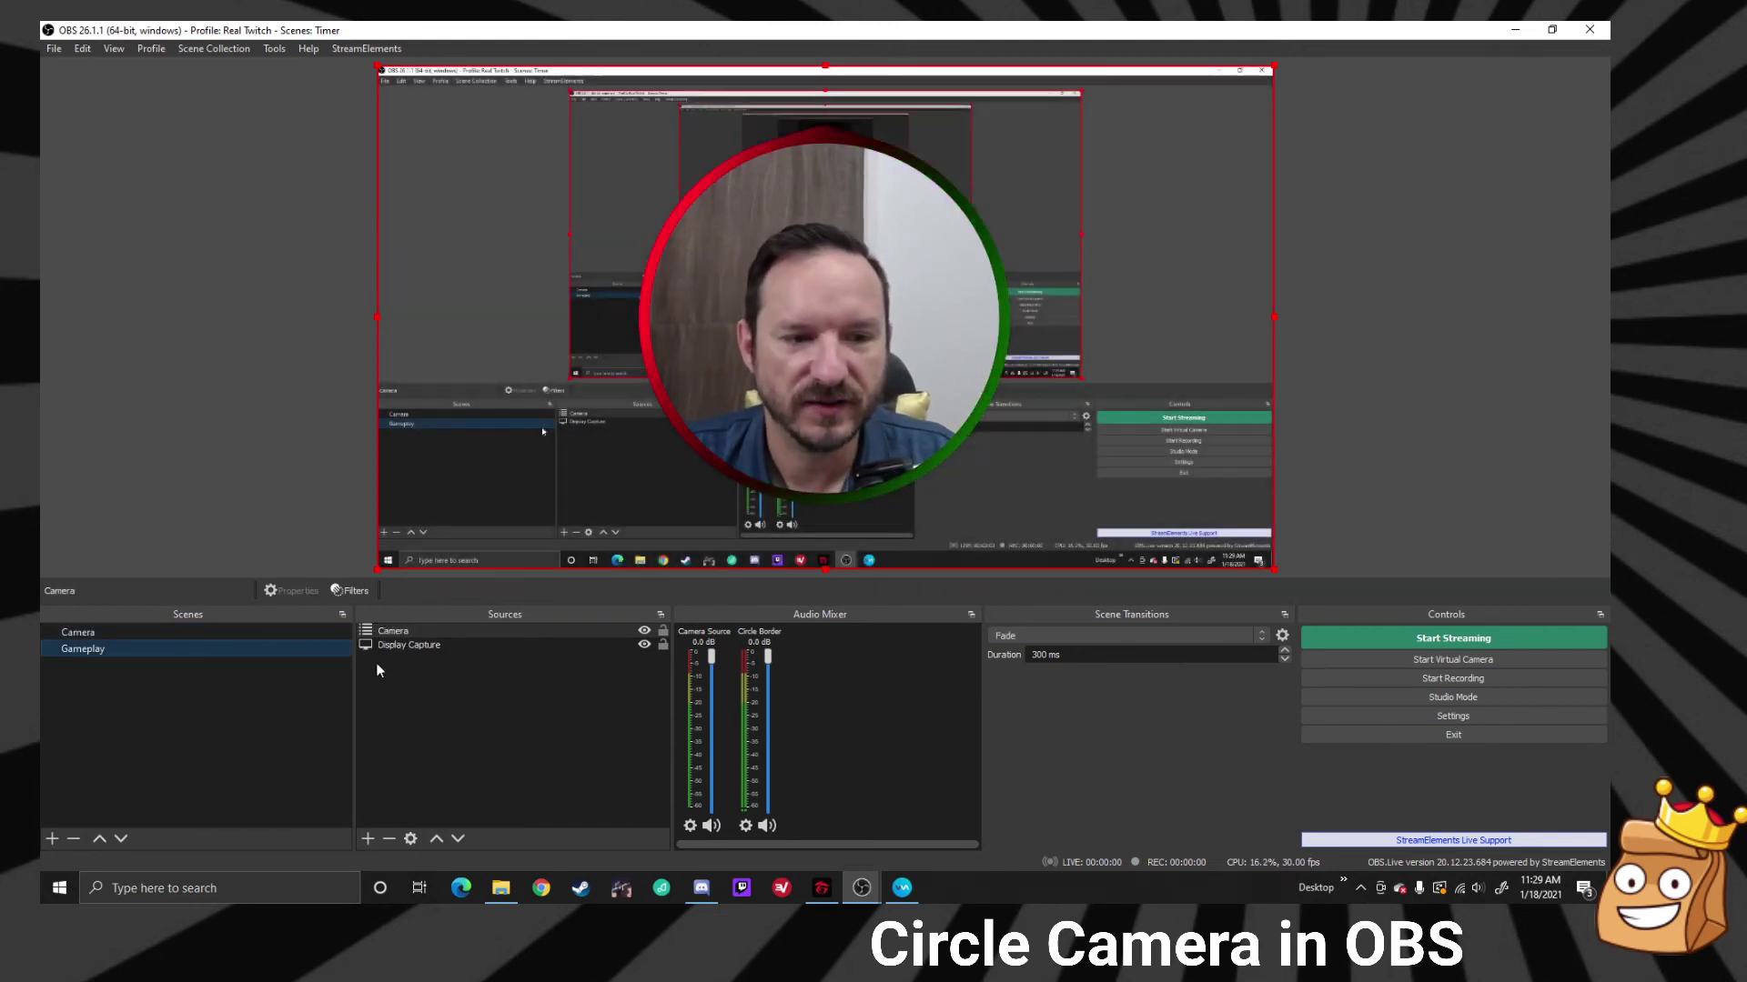
left_click(428, 645)
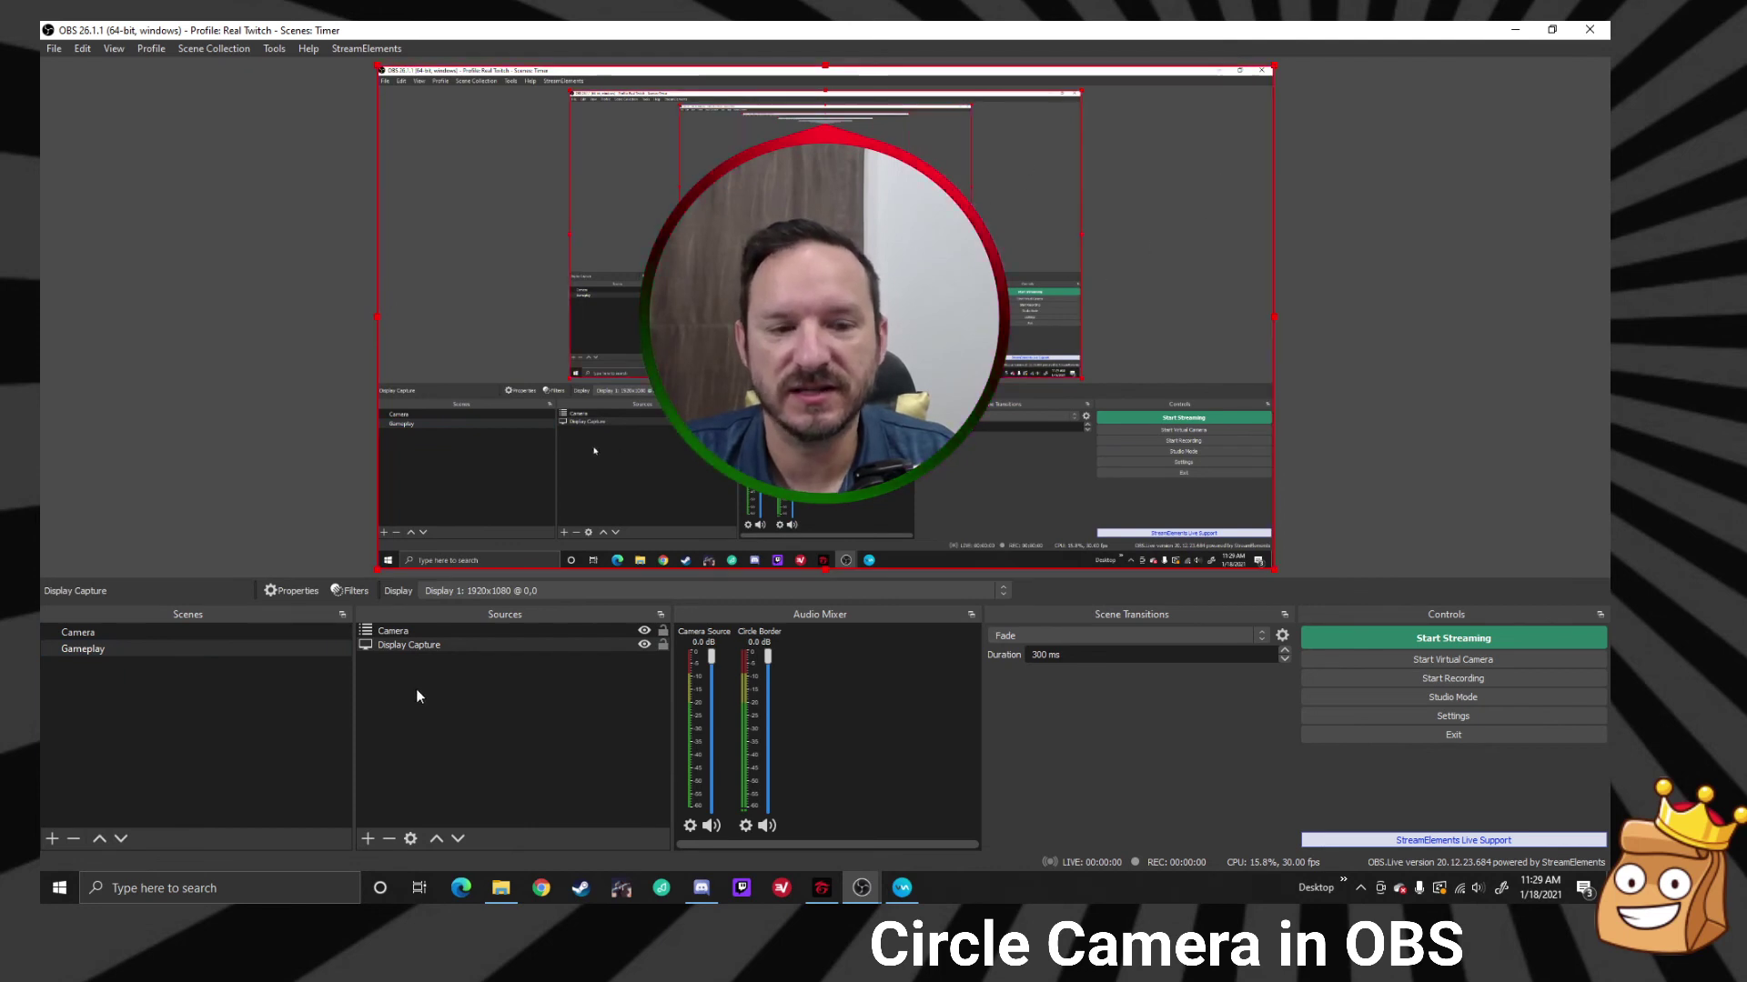
left_click(417, 630)
left_click_drag(1268, 85, 735, 382)
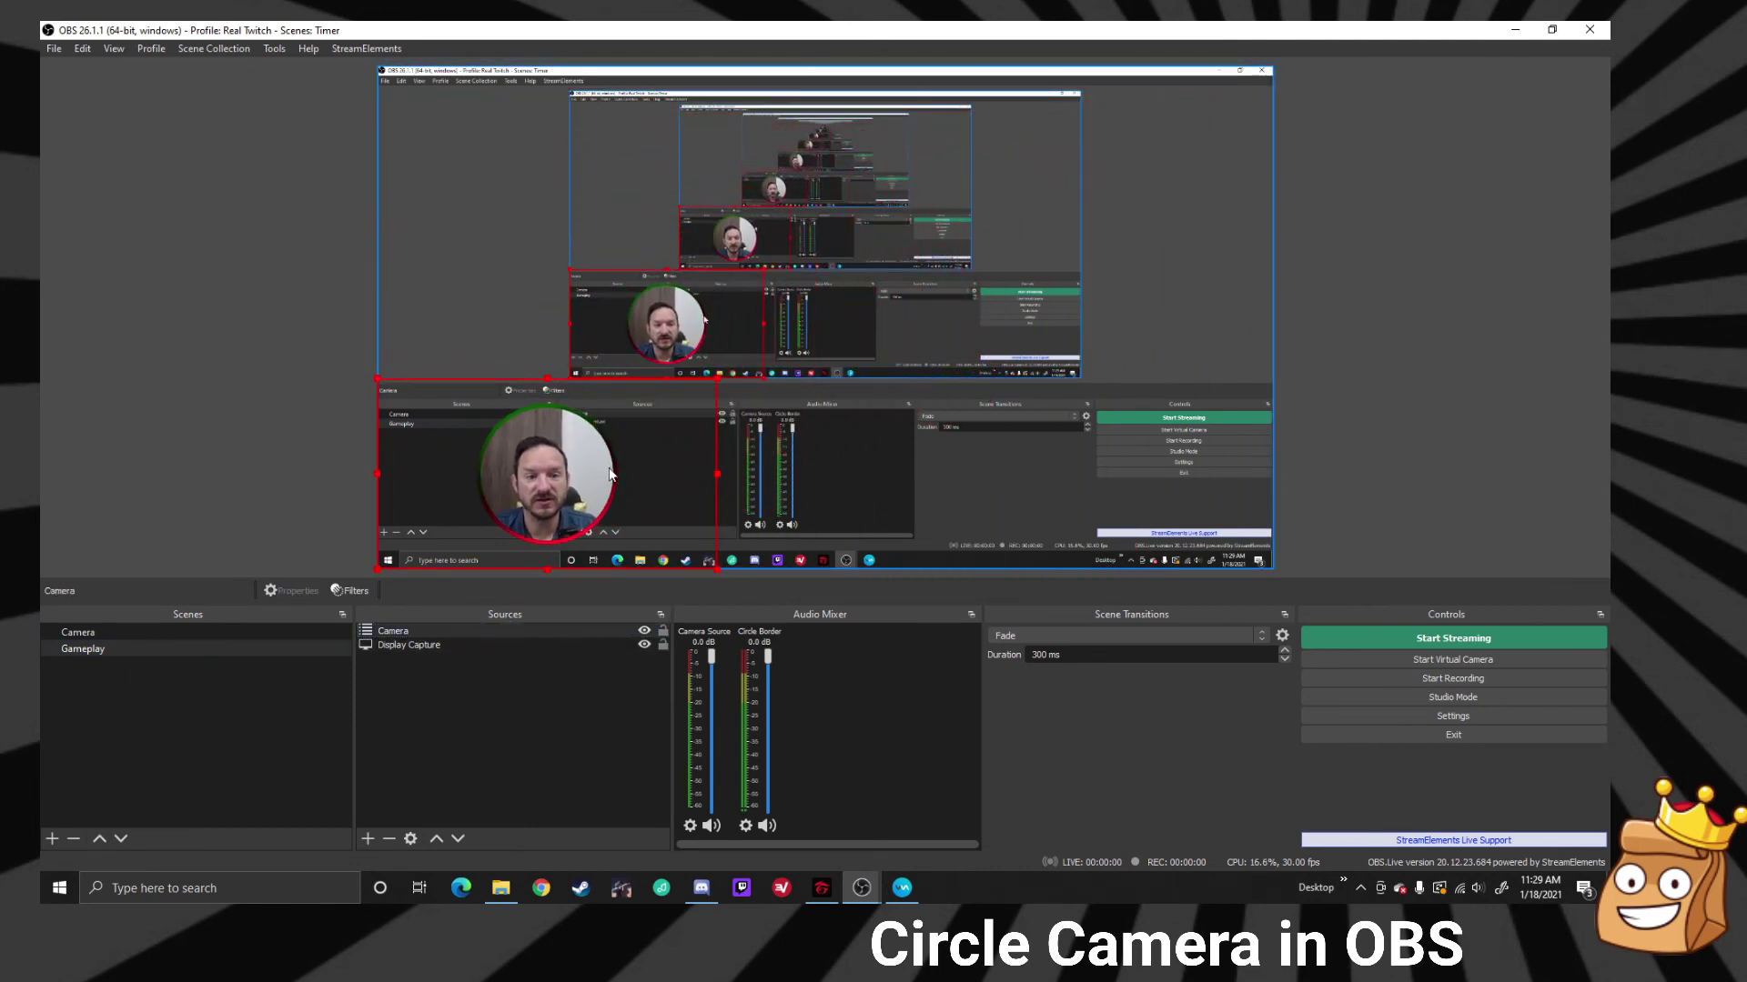
left_click_drag(592, 368, 549, 379)
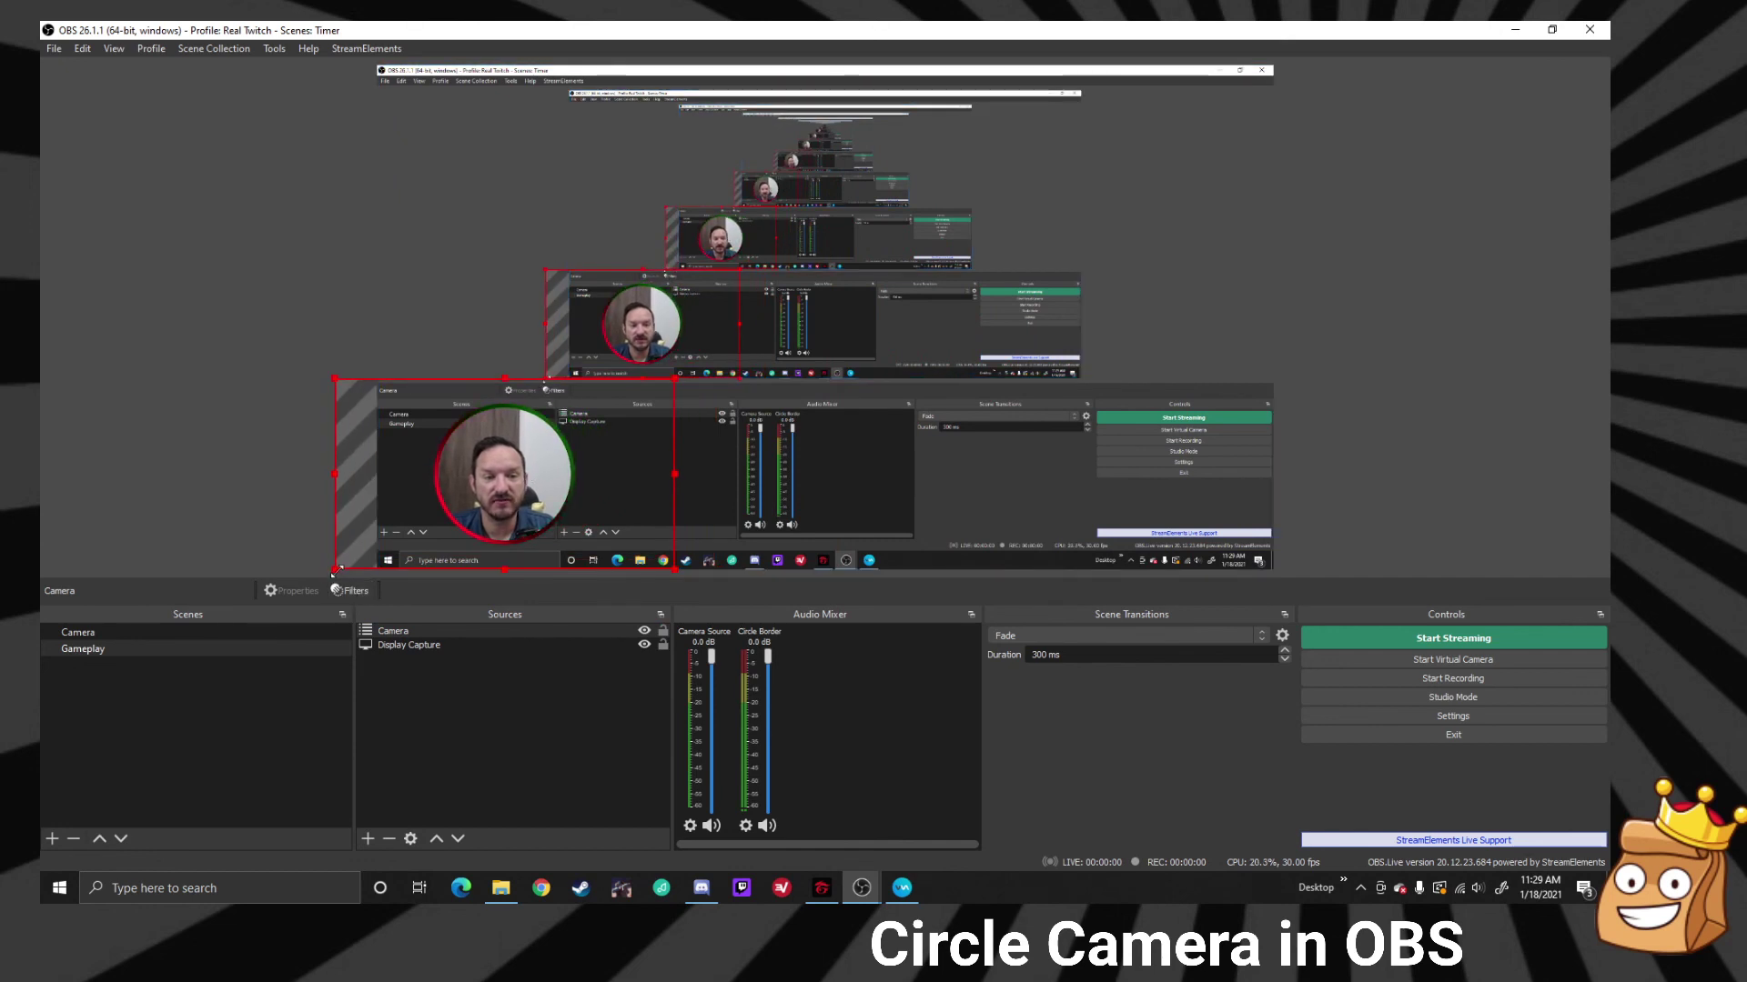
left_click_drag(462, 509, 554, 506)
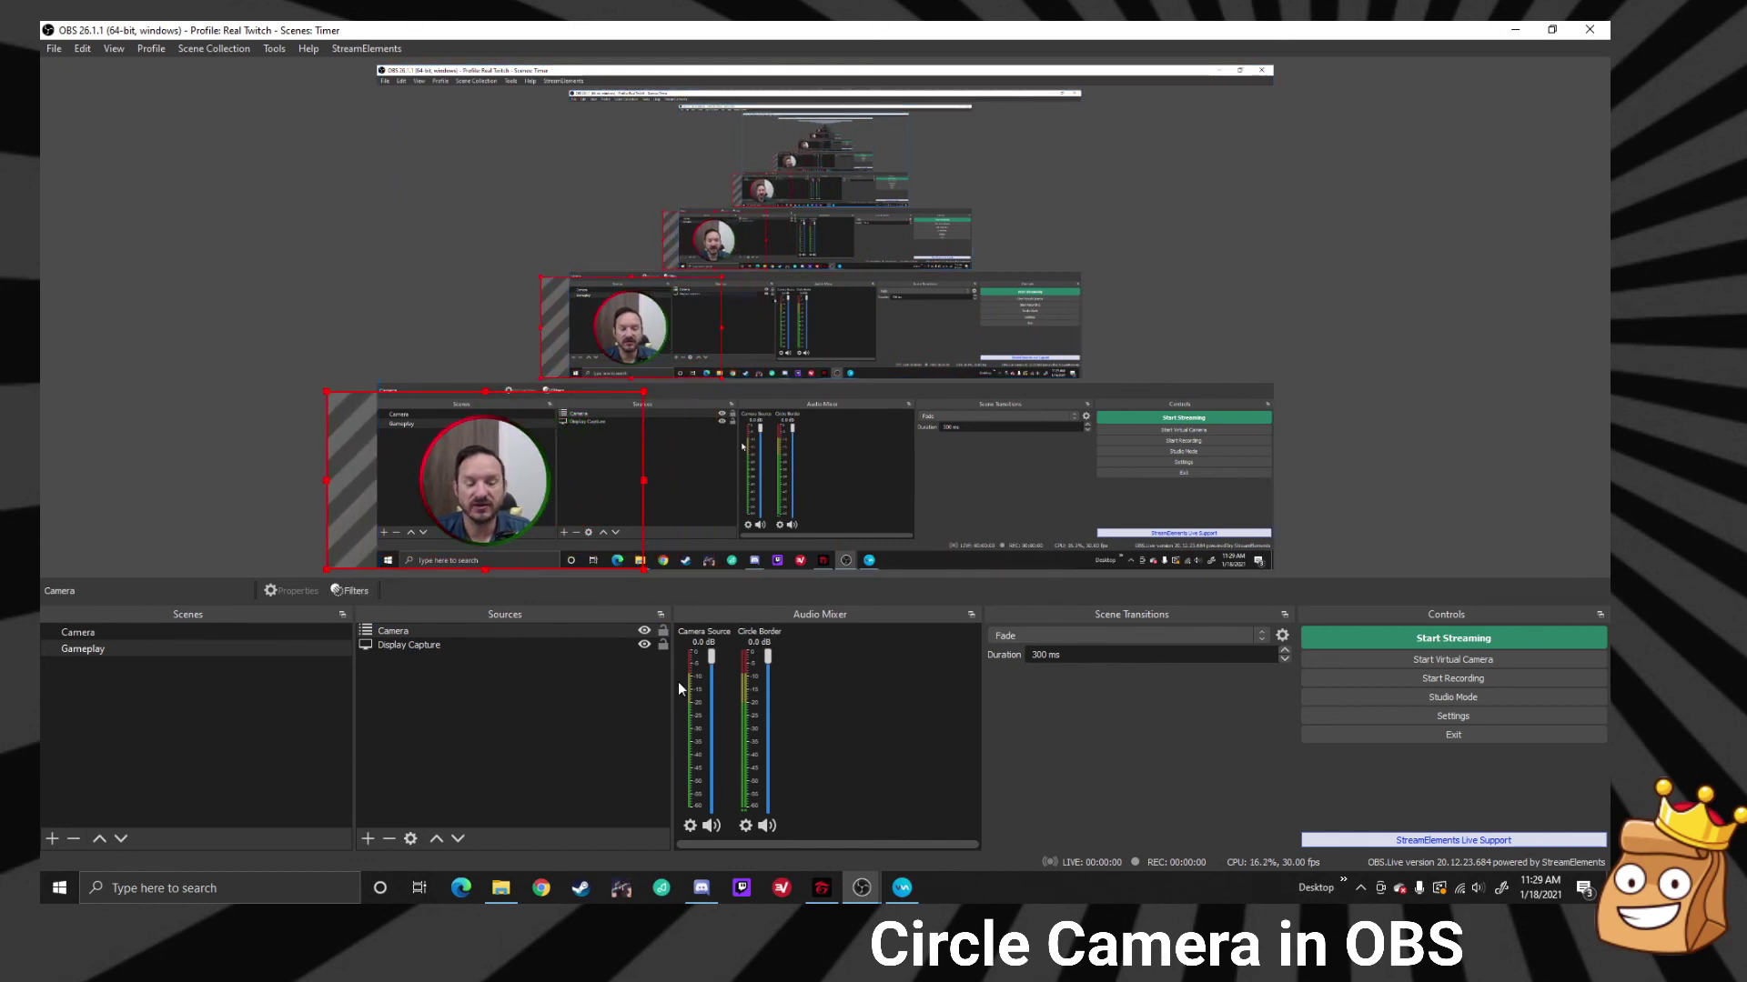